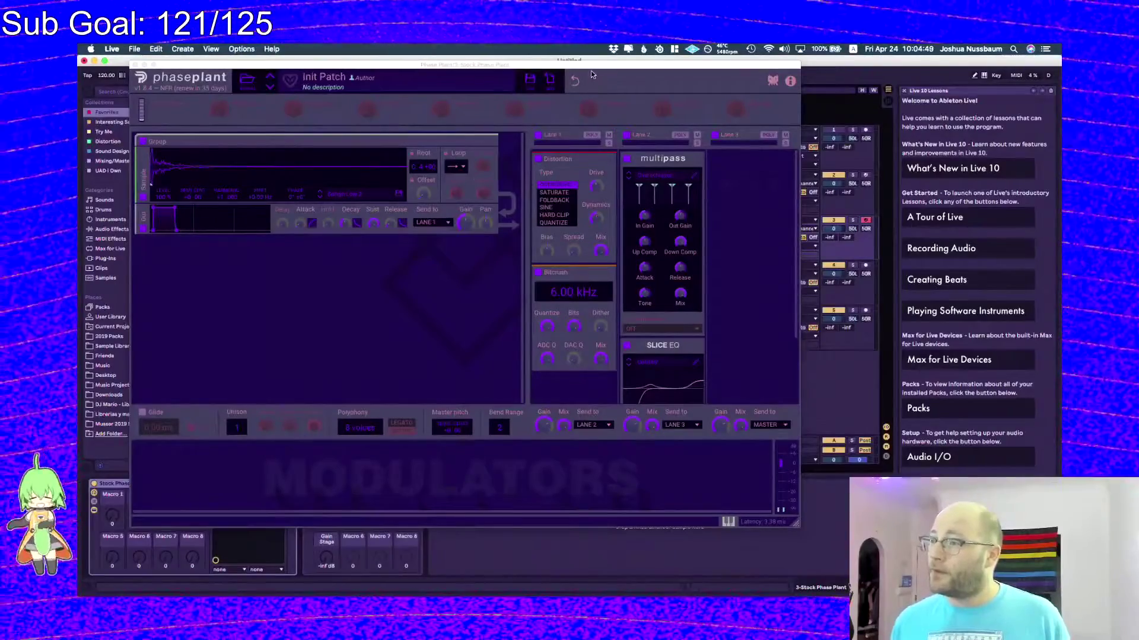
# - Reposition the Phase Plant plugin window, switch to the Vivaldi browser and postpone its software update
pyautogui.moveTo(587, 68); pyautogui.dragTo(734, 88)
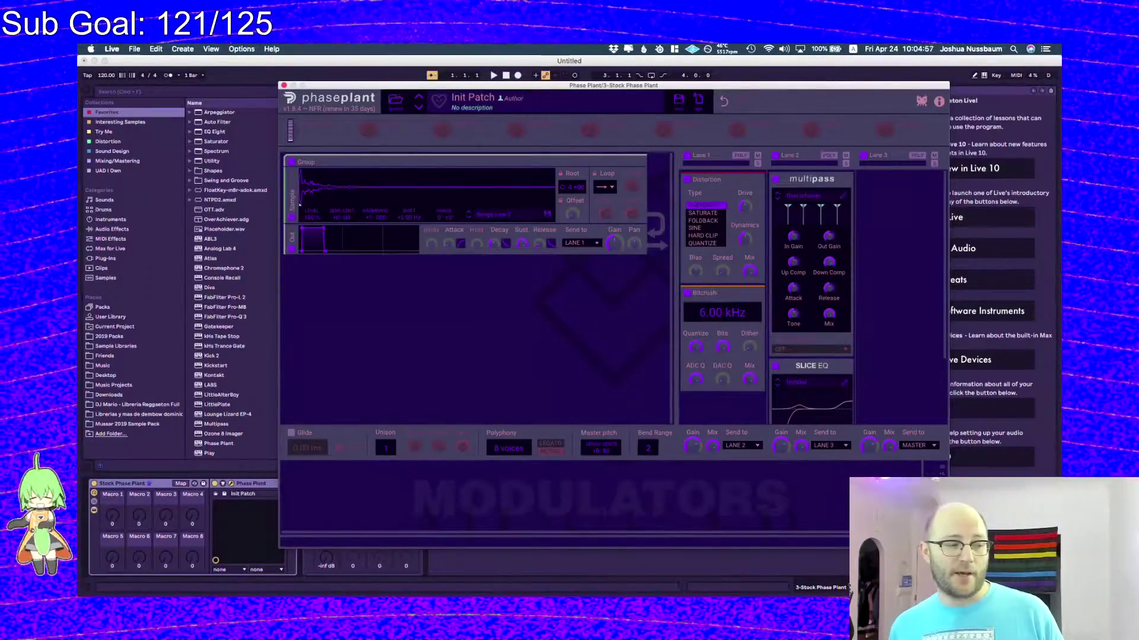
pyautogui.press('super+Tab')
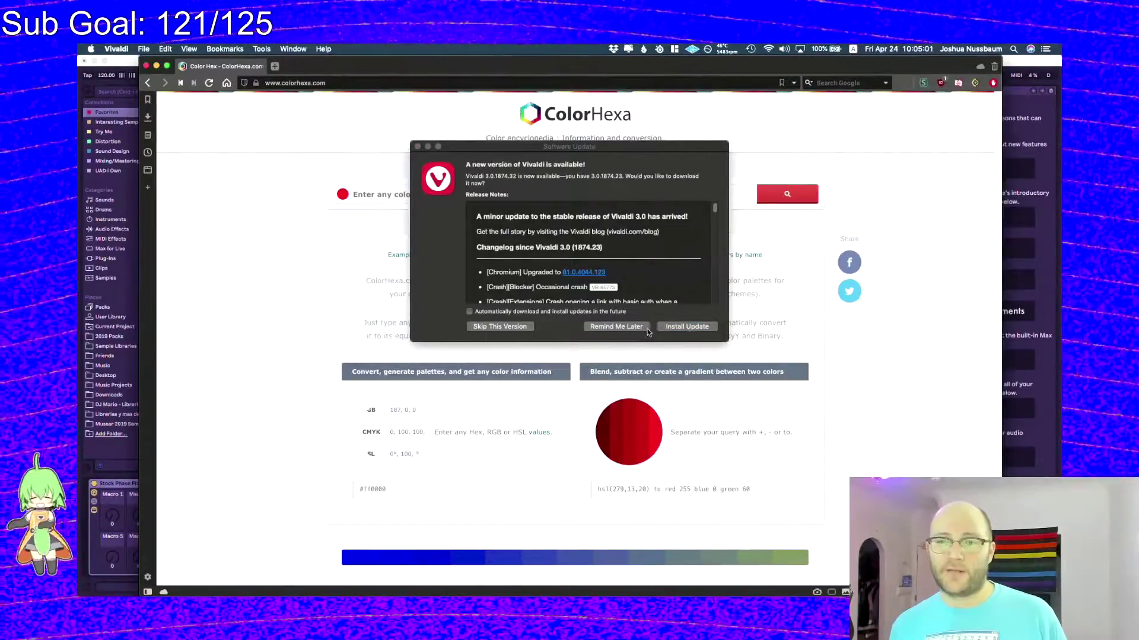
pyautogui.click(647, 331)
# - Search for "phase plant" in a new browser tab and open the Kilohearts Phase Plant product page
pyautogui.press('super+t')
pyautogui.write('p')
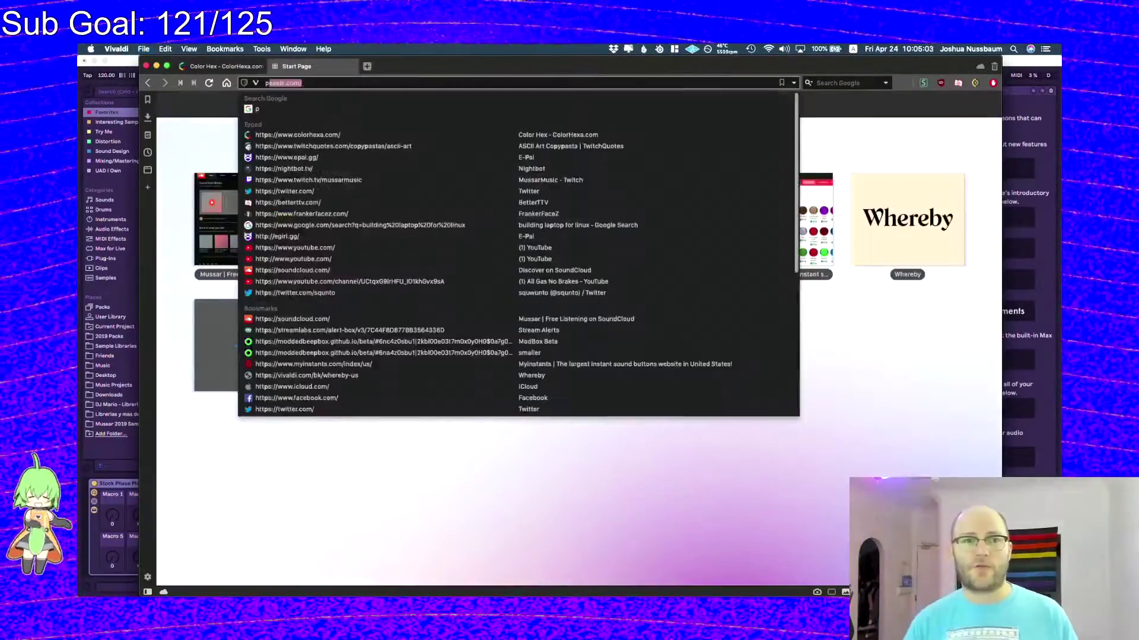
pyautogui.write('hase plant')
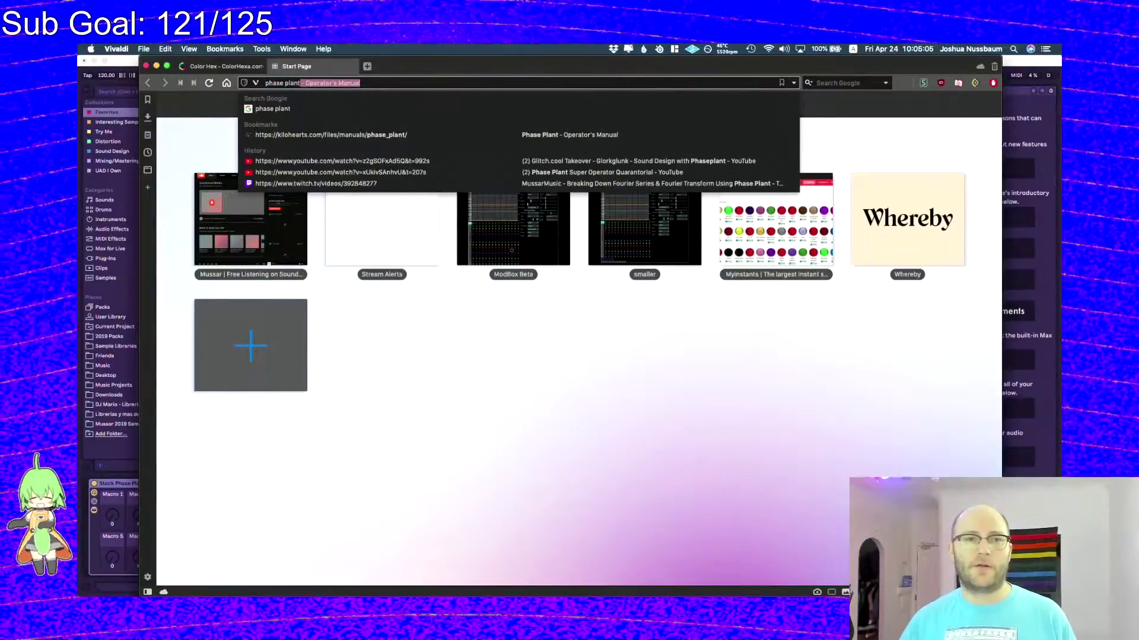
pyautogui.press('Return')
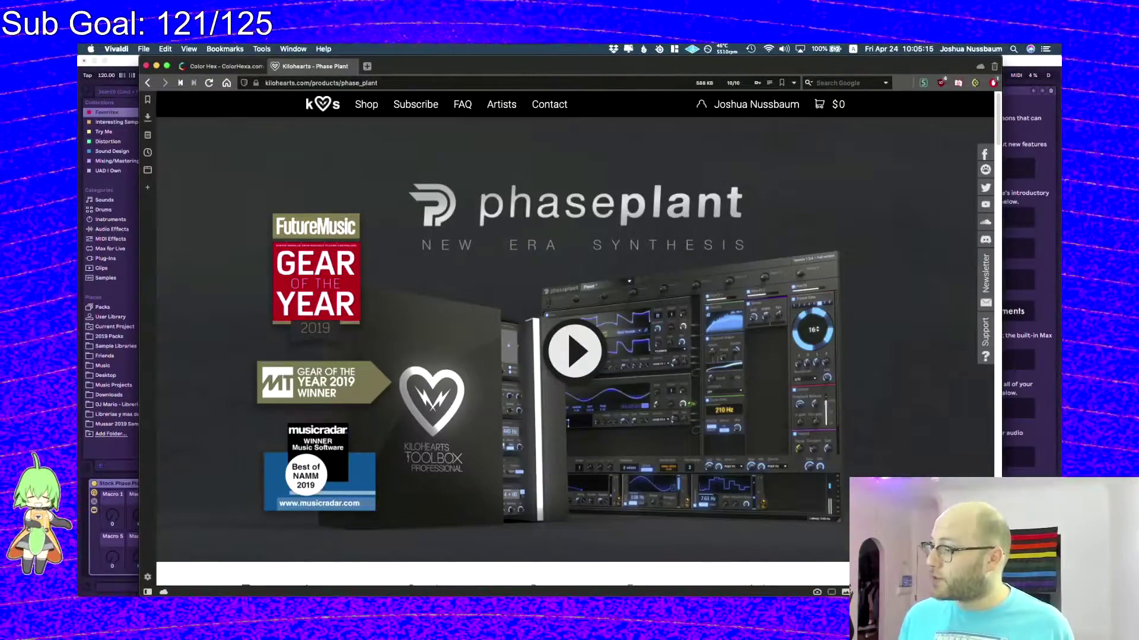
# - Look through the Phase Plant product page, covering the clean slate, bundle pricing, signal generator and effect chain sections
pyautogui.scroll(-10, 764, 334)
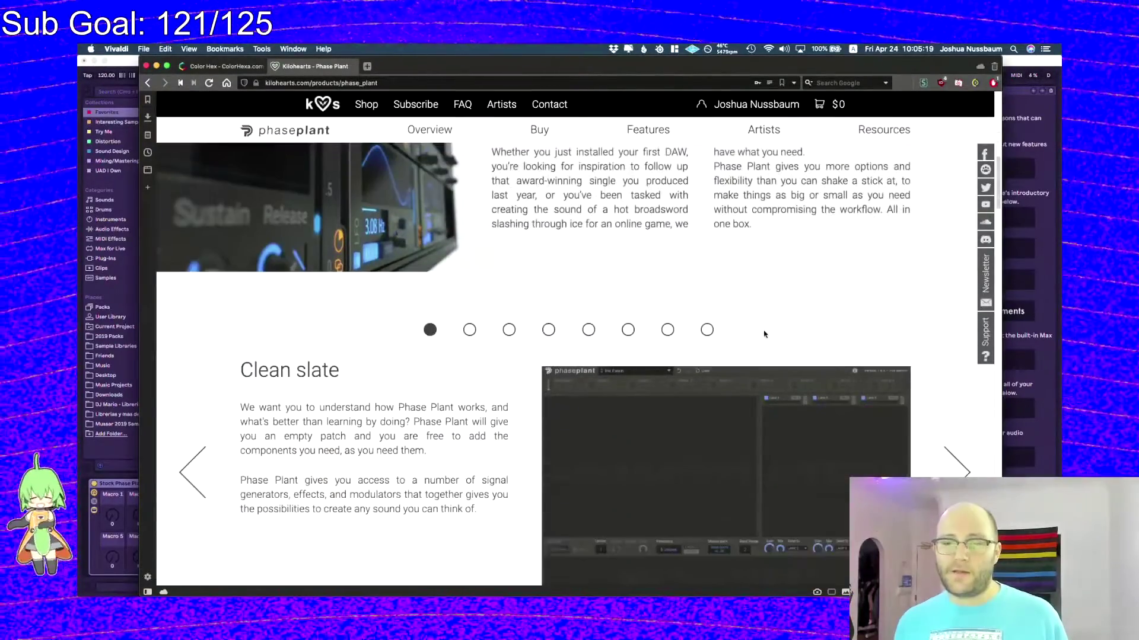
pyautogui.scroll(-3, 763, 334)
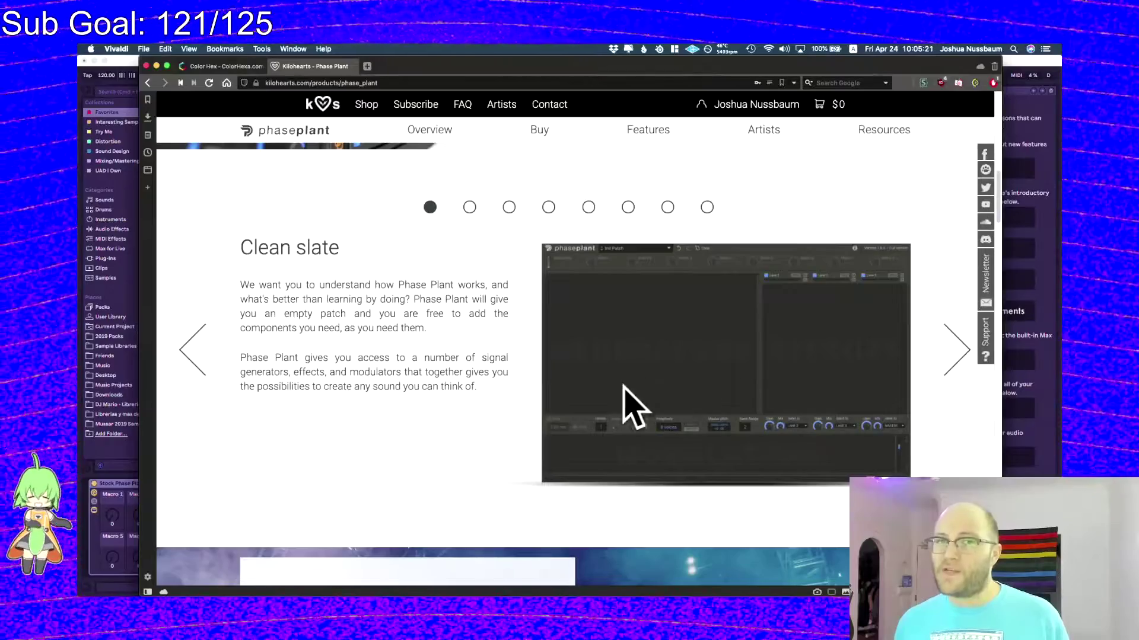
pyautogui.scroll(-2, 663, 313)
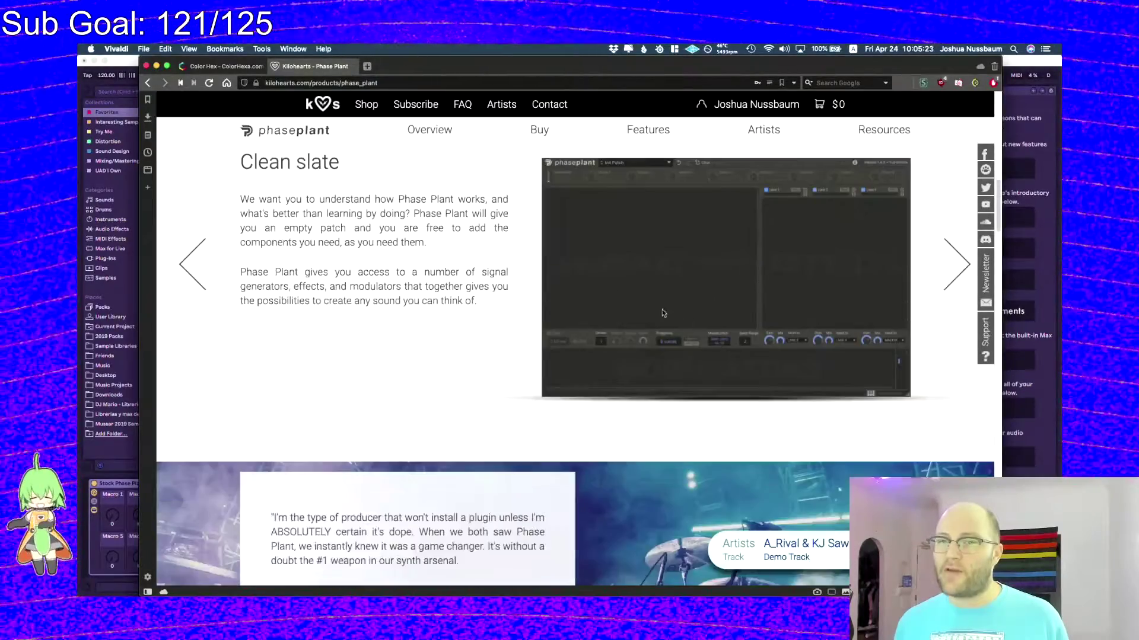
pyautogui.scroll(-20, 764, 223)
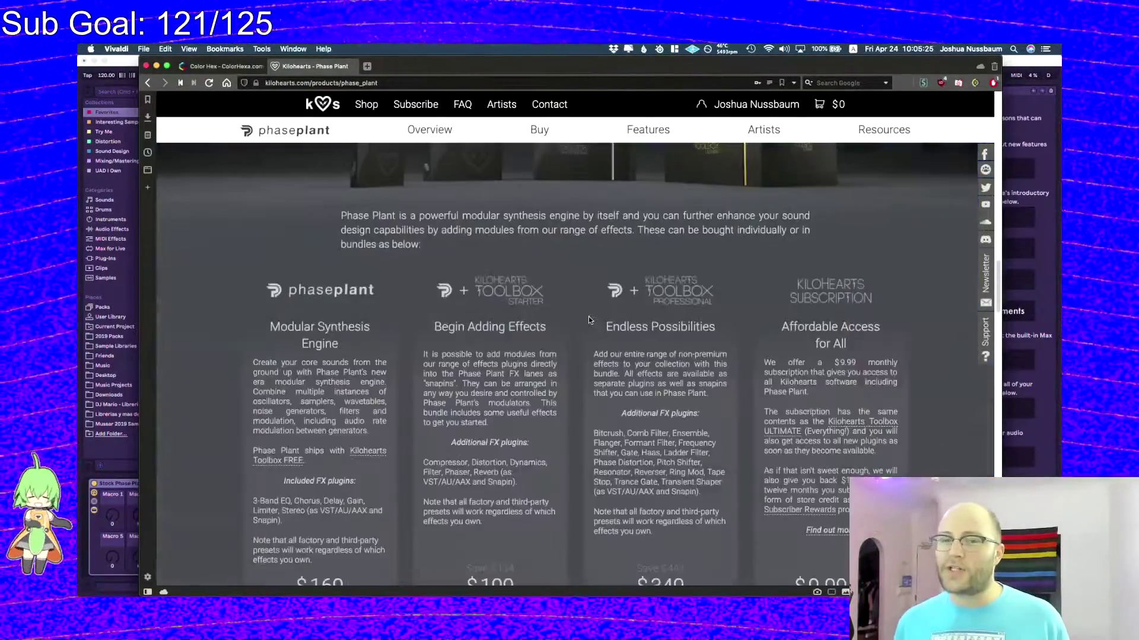
pyautogui.scroll(-5, 591, 319)
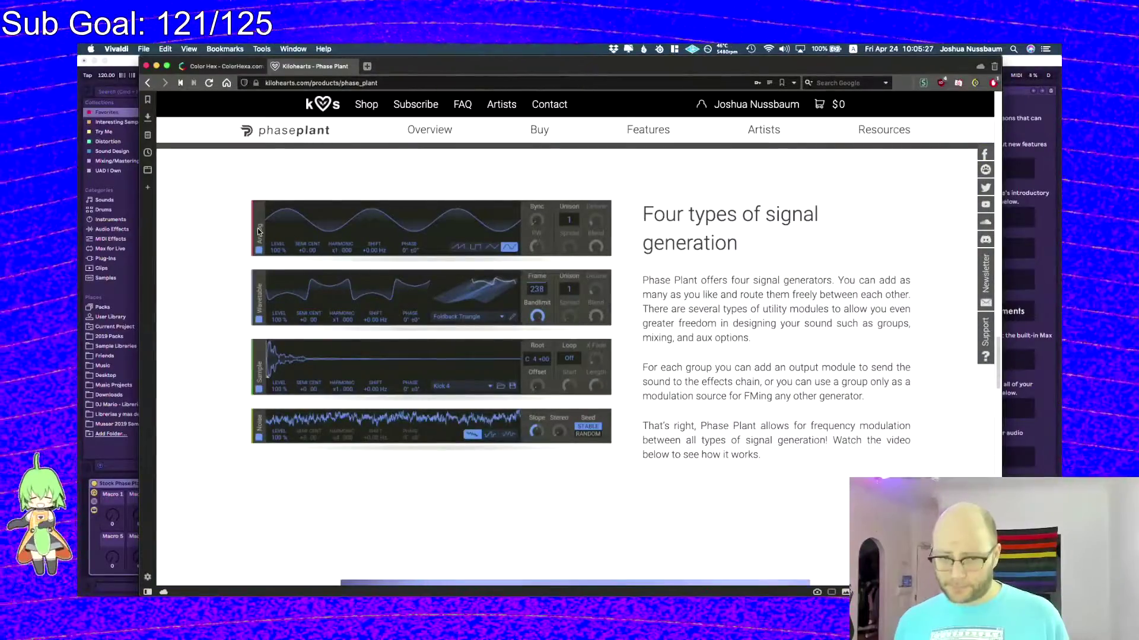
pyautogui.scroll(-10, 350, 249)
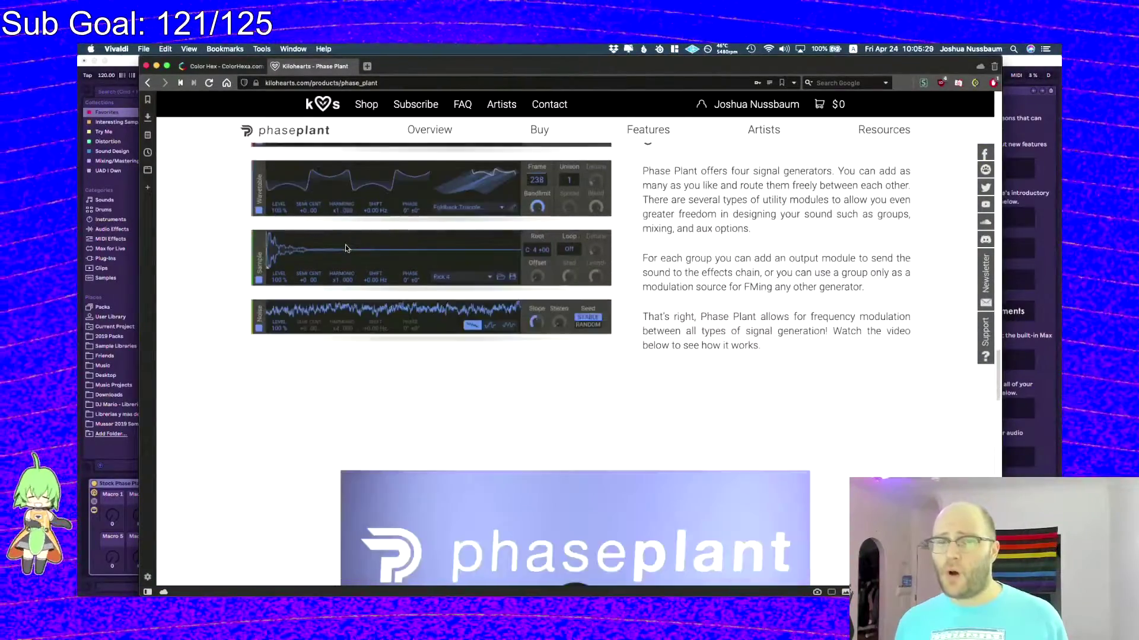
pyautogui.scroll(-9, 351, 256)
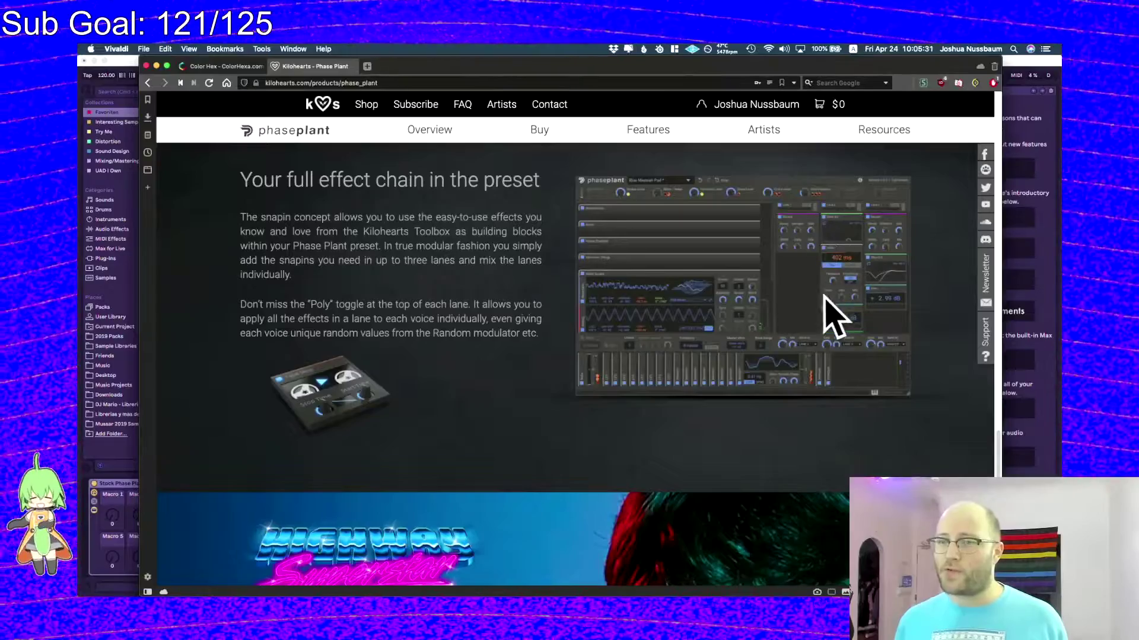
pyautogui.scroll(-5, 775, 324)
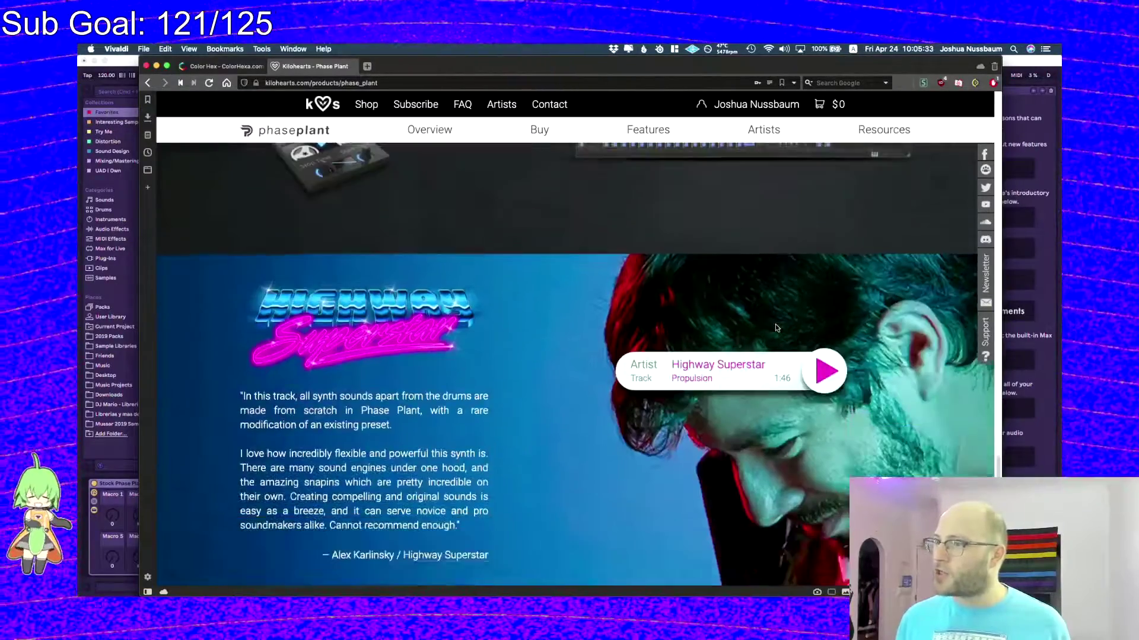
pyautogui.scroll(6, 774, 324)
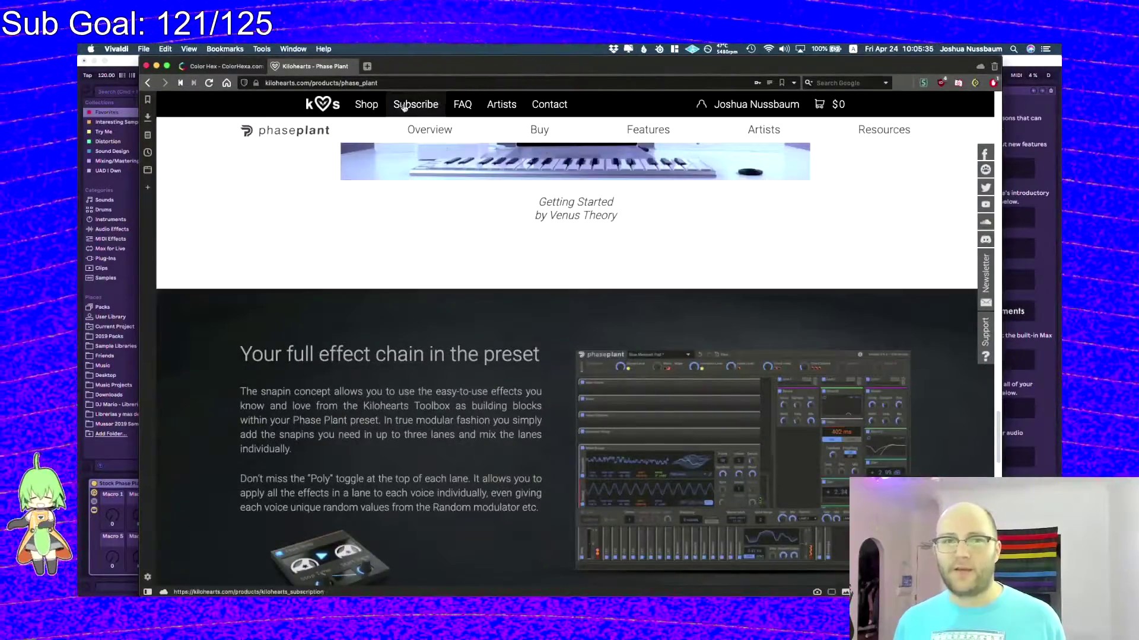
# - Open the Multipass product page from the Kilohearts shop and go to its feature description
pyautogui.moveTo(359, 107)
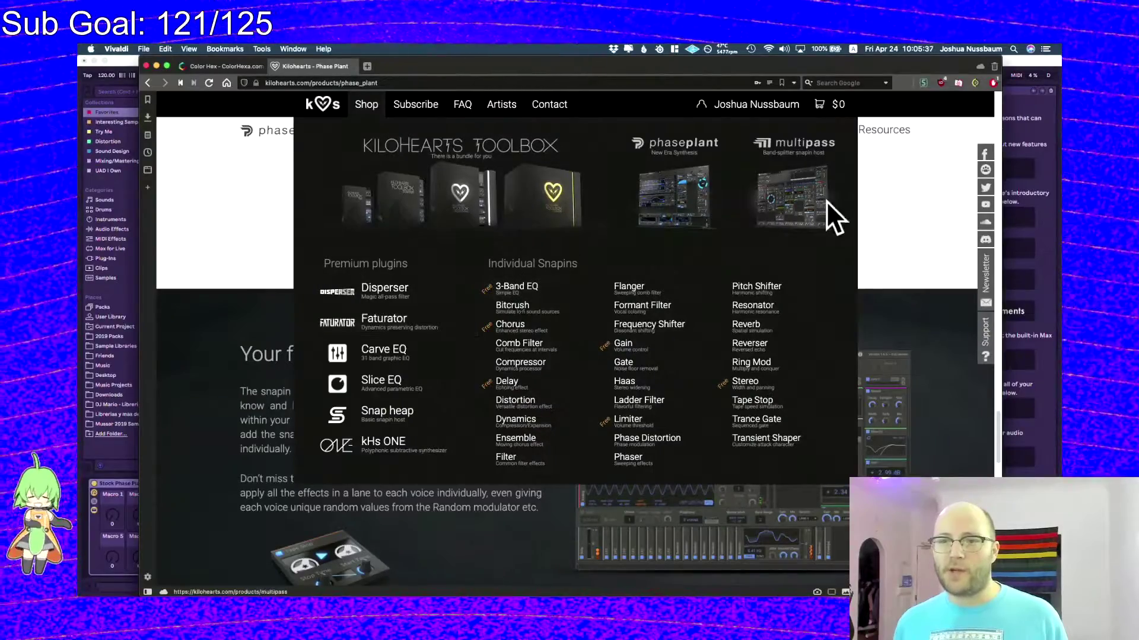
pyautogui.click(794, 201)
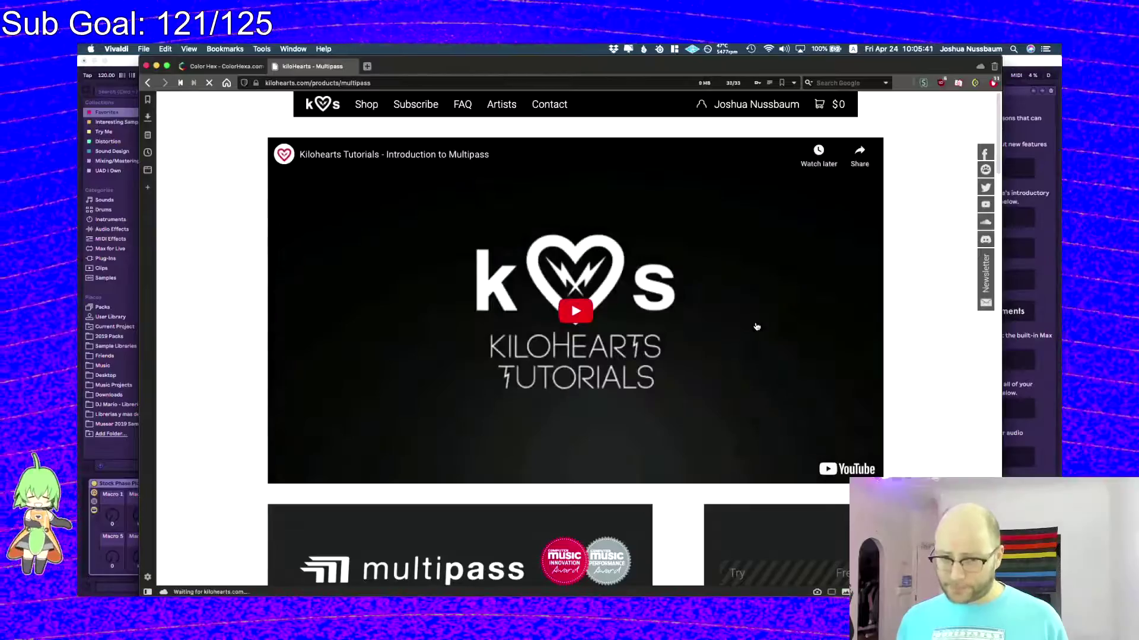
pyautogui.scroll(-10, 765, 325)
pyautogui.scroll(-5, 444, 253)
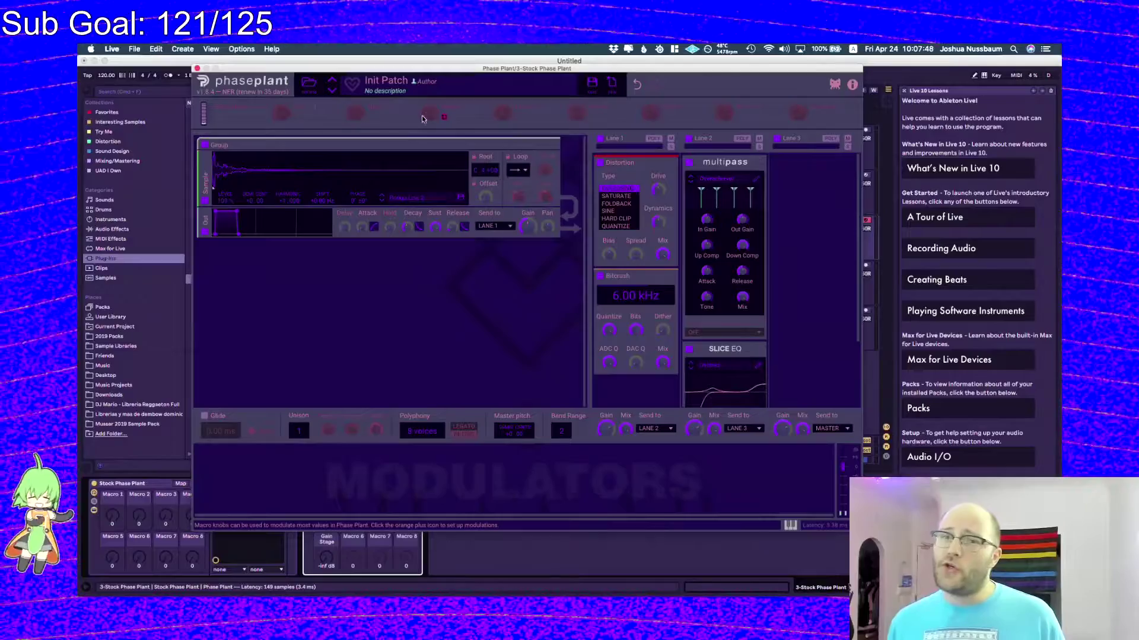
# - Return from Ableton Live to the Multipass page in Vivaldi and review its plugin picture and band-splitting sections
pyautogui.hotkey('ctrl', 'Up')
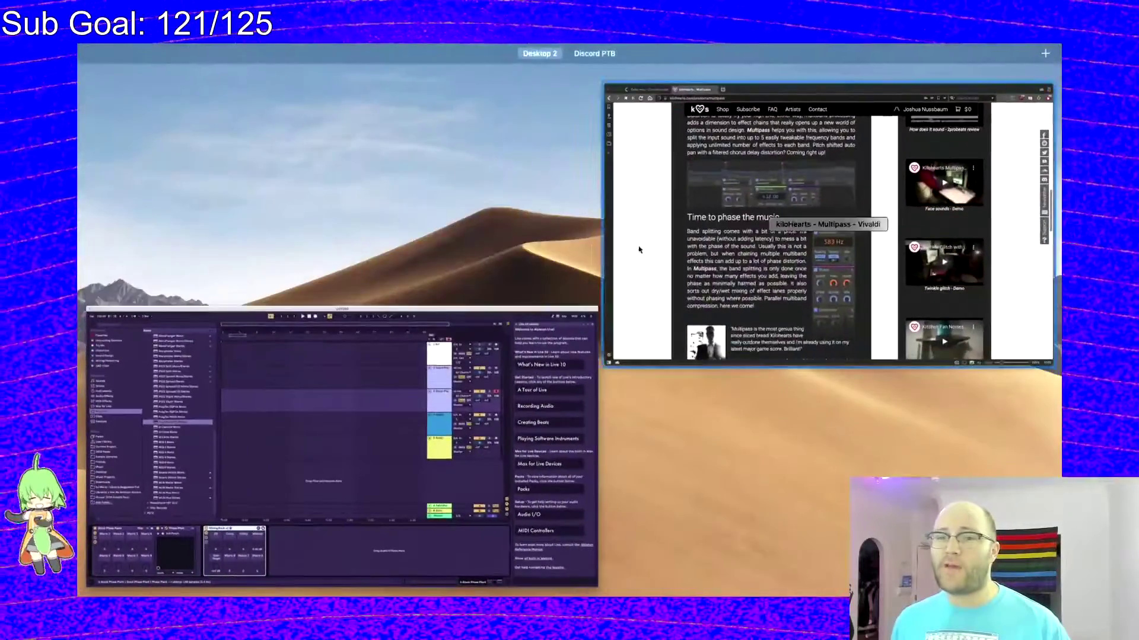
pyautogui.click(678, 246)
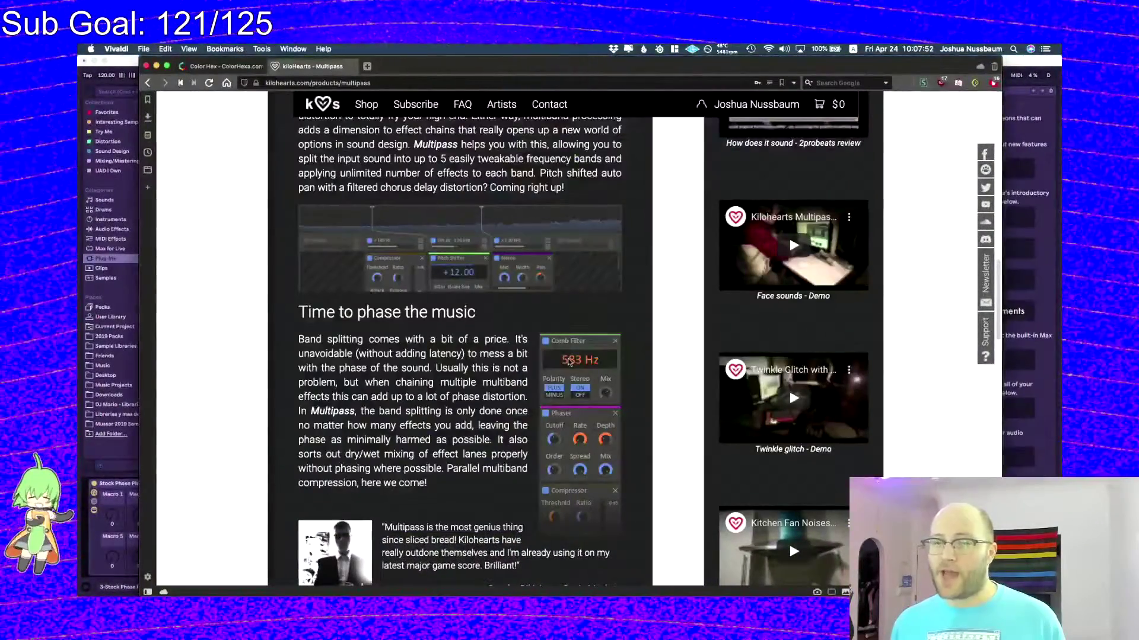
pyautogui.scroll(3, 560, 364)
pyautogui.scroll(8, 560, 364)
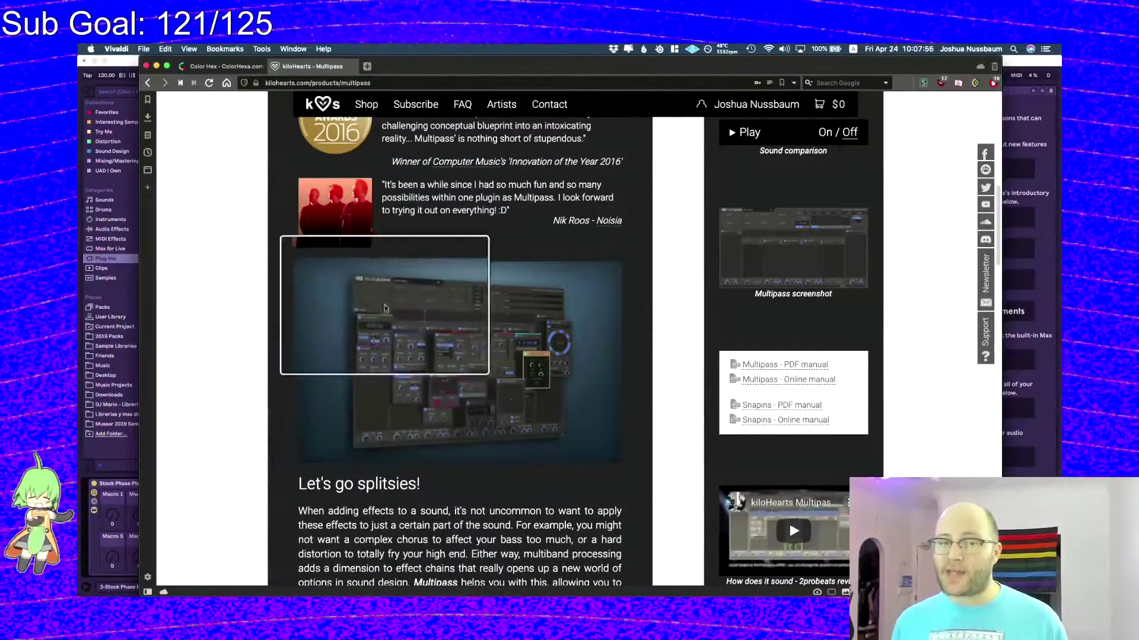
pyautogui.scroll(-10, 445, 389)
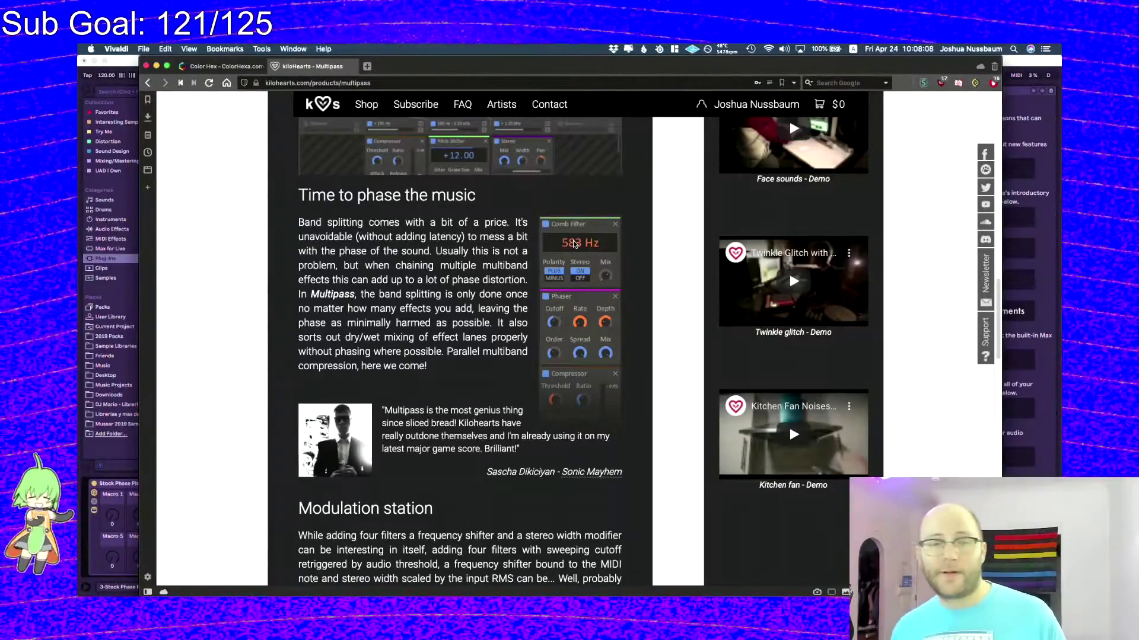
# - Switch to Discord and look back through the Kilohearts general channel for the post sharing the colors.conf file
pyautogui.hotkey('ctrl', 'Right')
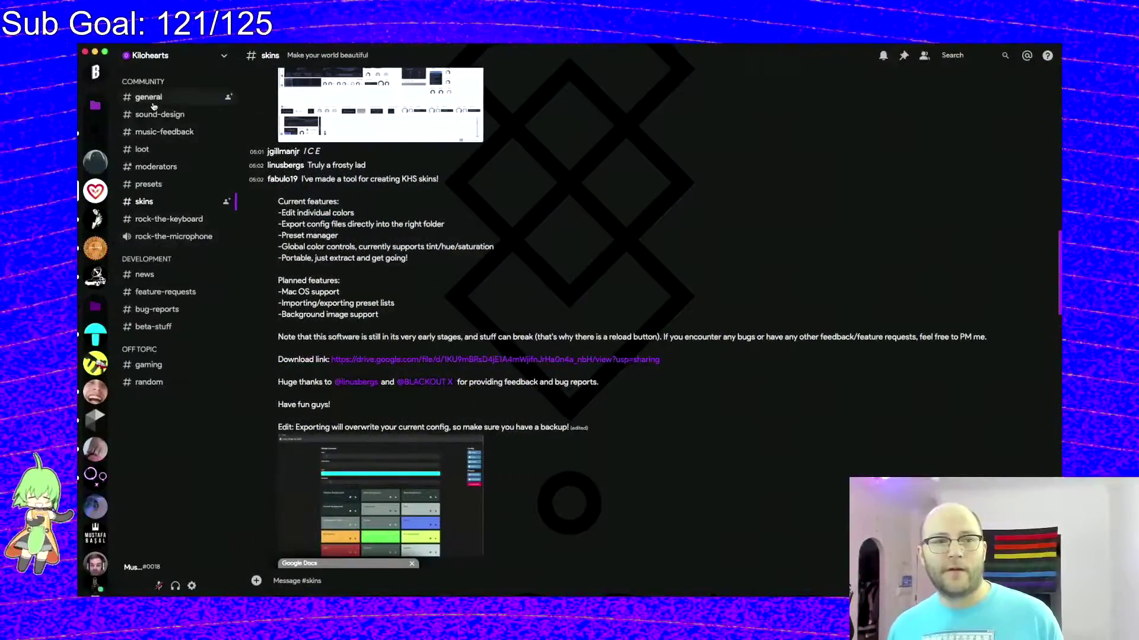
pyautogui.click(148, 98)
pyautogui.scroll(3, 386, 380)
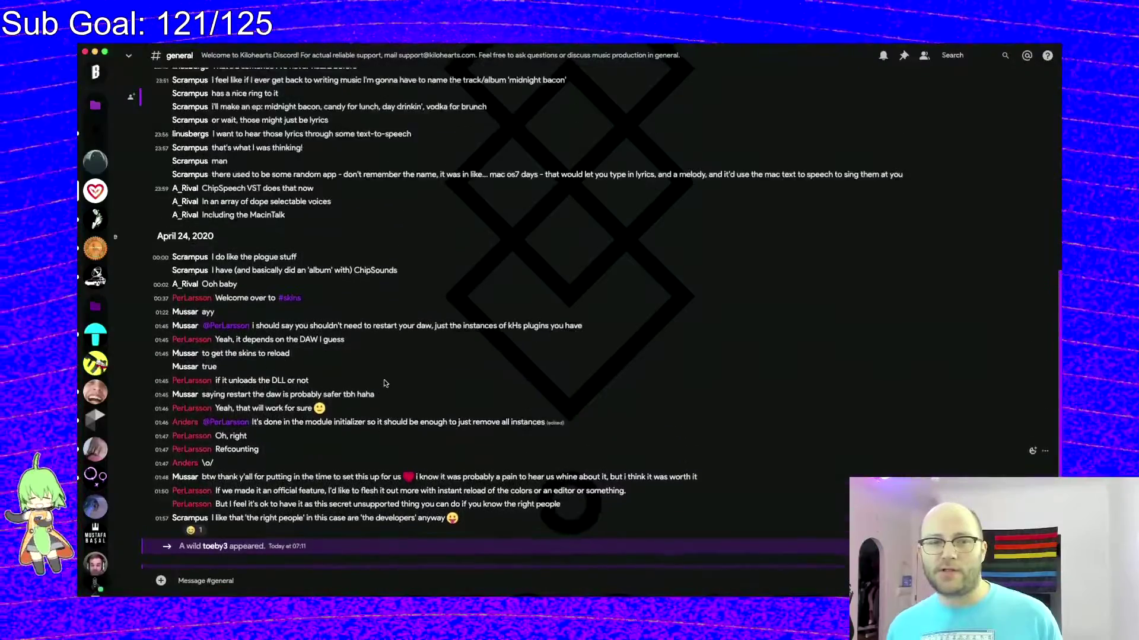
pyautogui.scroll(10, 183, 376)
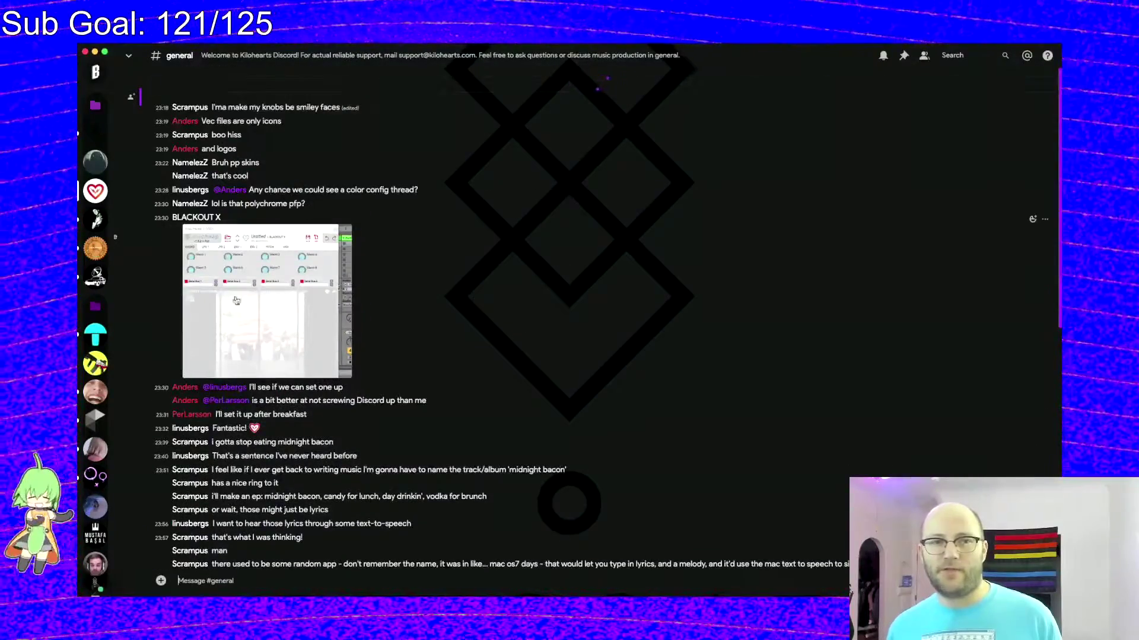
pyautogui.scroll(15, 228, 263)
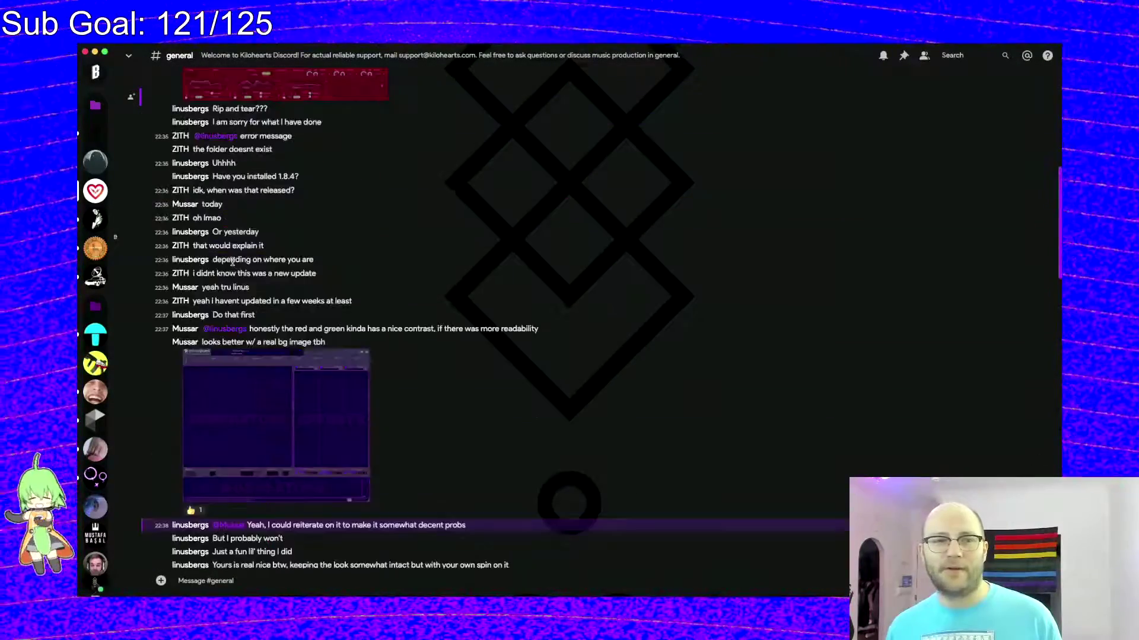
pyautogui.scroll(10, 232, 261)
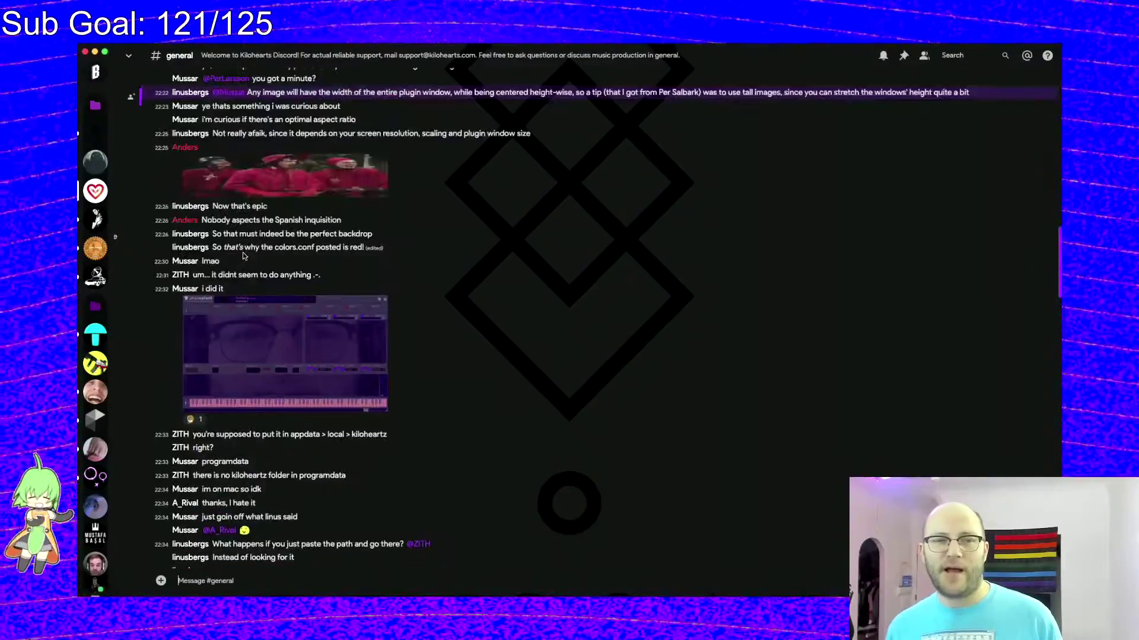
pyautogui.scroll(20, 243, 255)
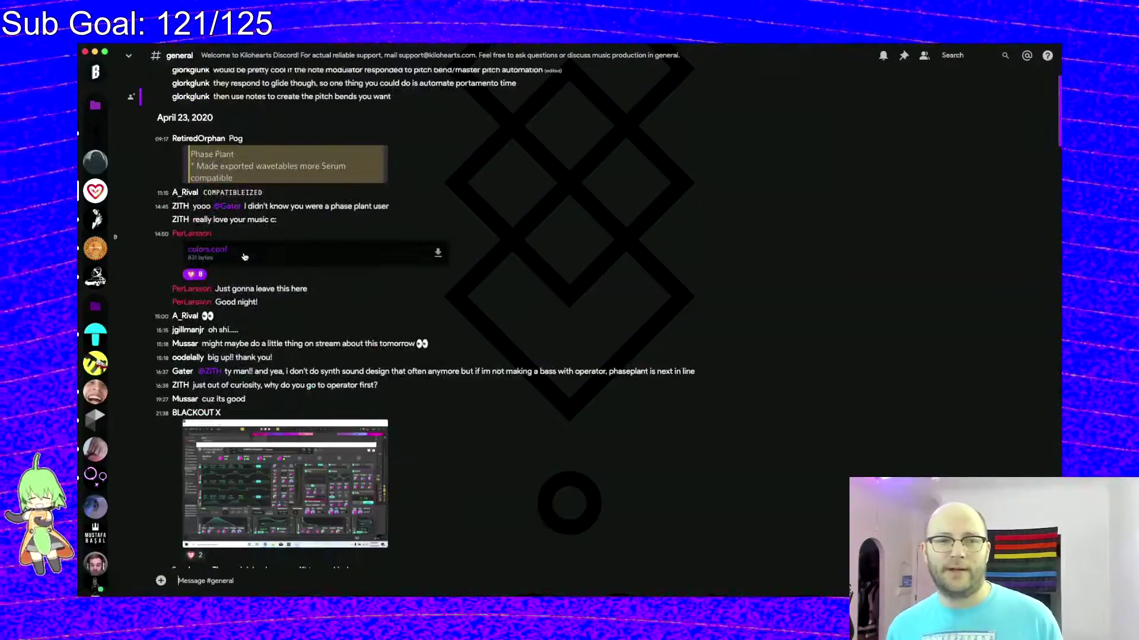
pyautogui.scroll(10, 216, 300)
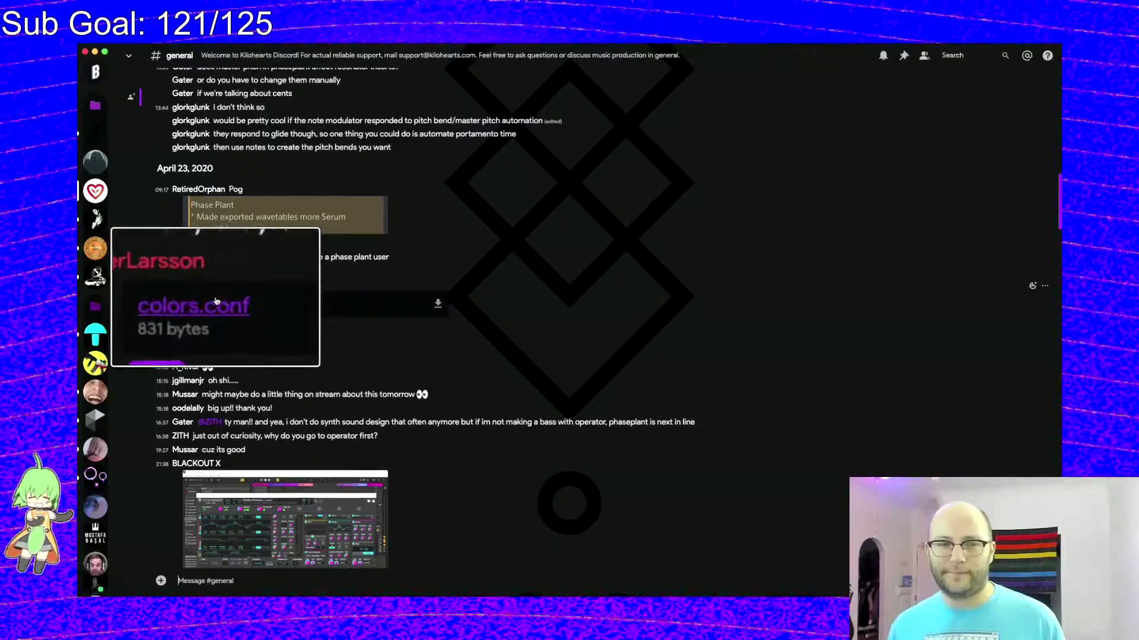
pyautogui.scroll(-2, 215, 302)
pyautogui.scroll(-3, 216, 302)
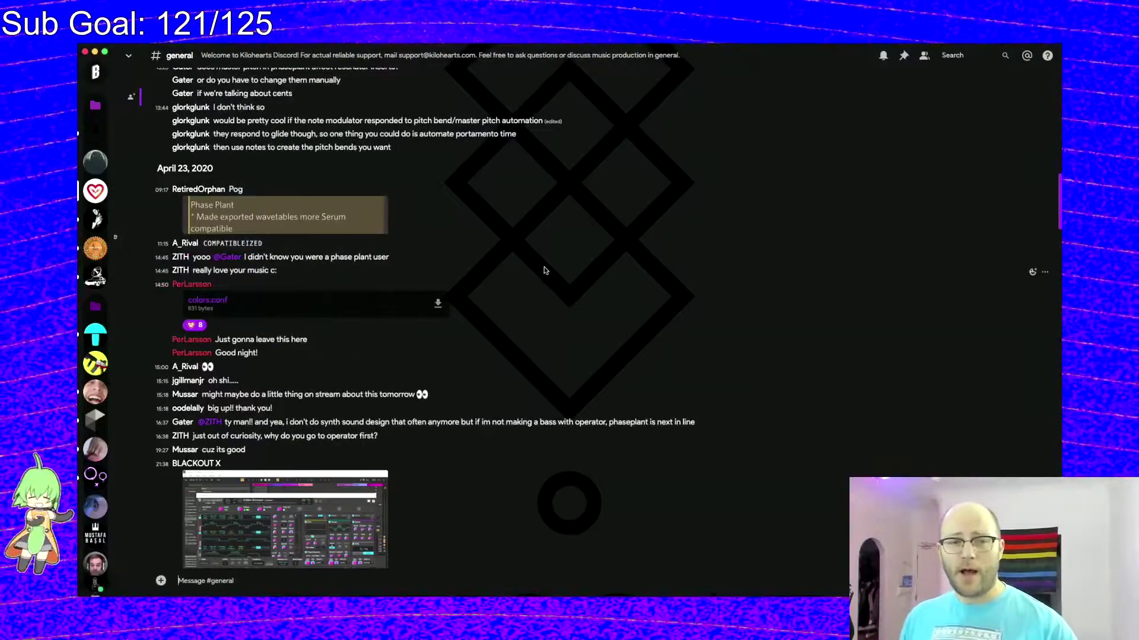
# - Leave Discord, return to Ableton Live and bring up the Kilohearts folder in Finder
pyautogui.hotkey('ctrl', 'Left')
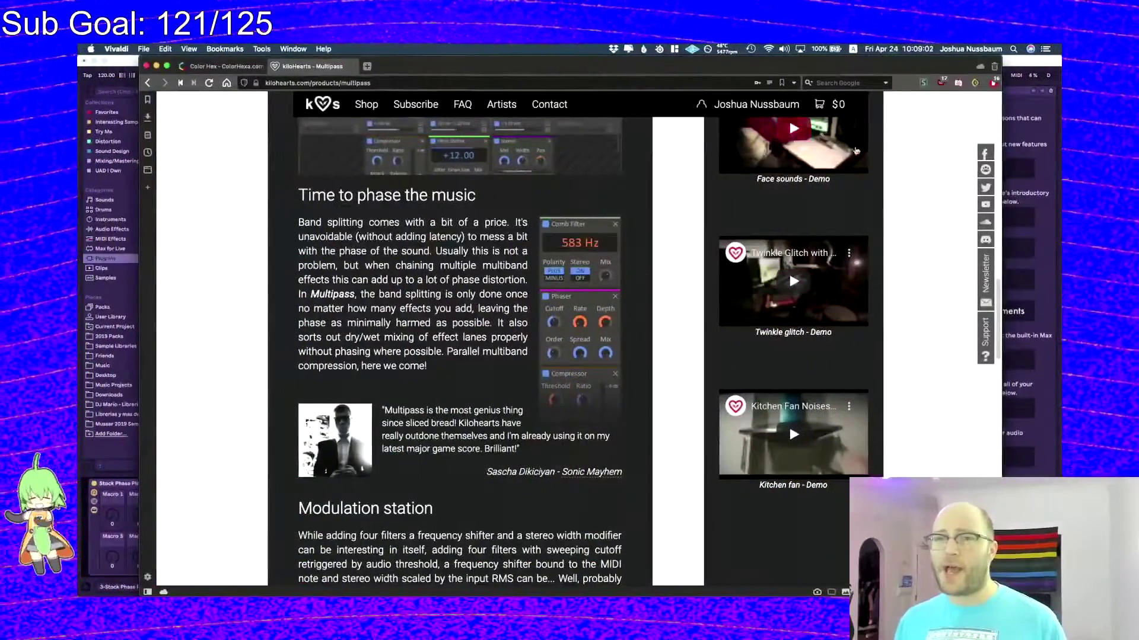
pyautogui.click(1007, 220)
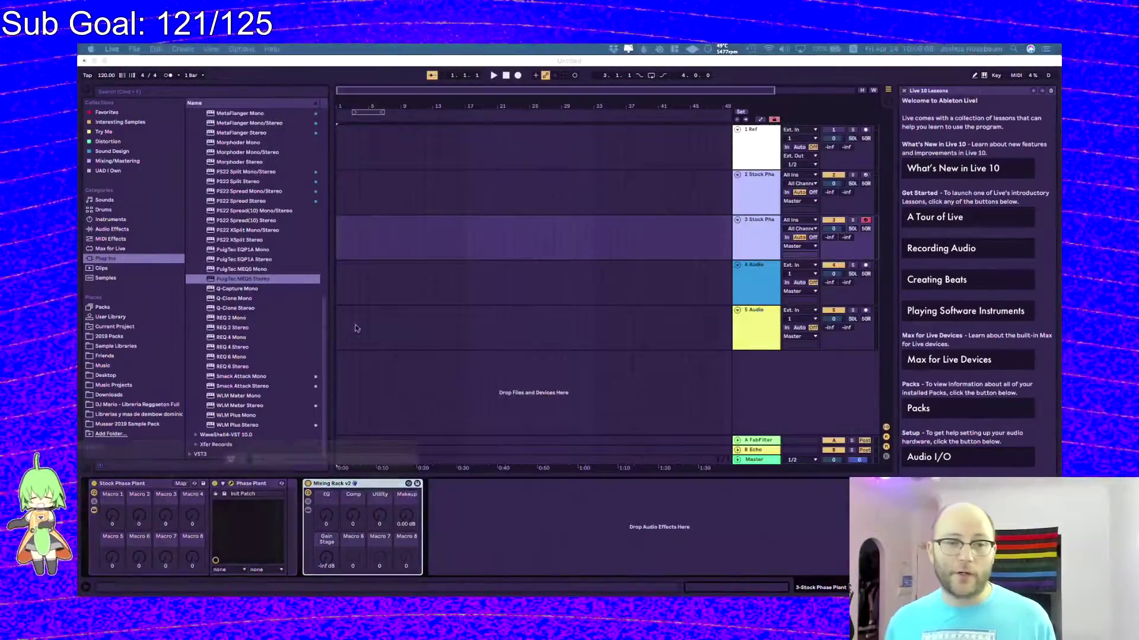
pyautogui.moveTo(355, 328); pyautogui.dragTo(637, 110)
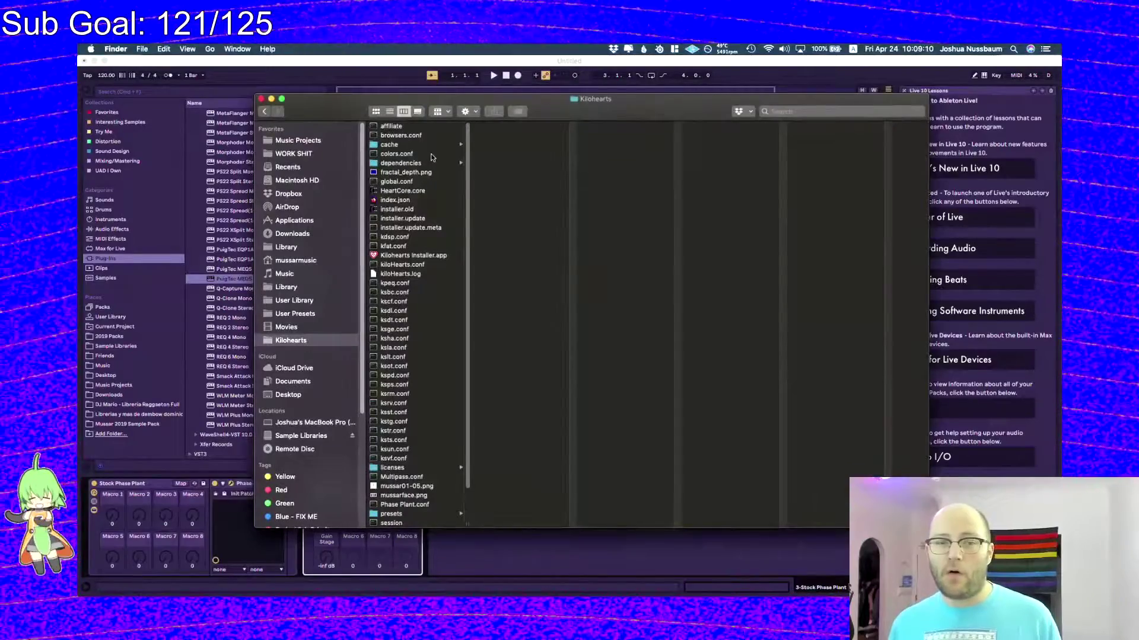
# - Look through the Kilohearts folder's files, previewing ksha.conf and HeartCore.core
pyautogui.scroll(-2, 400, 172)
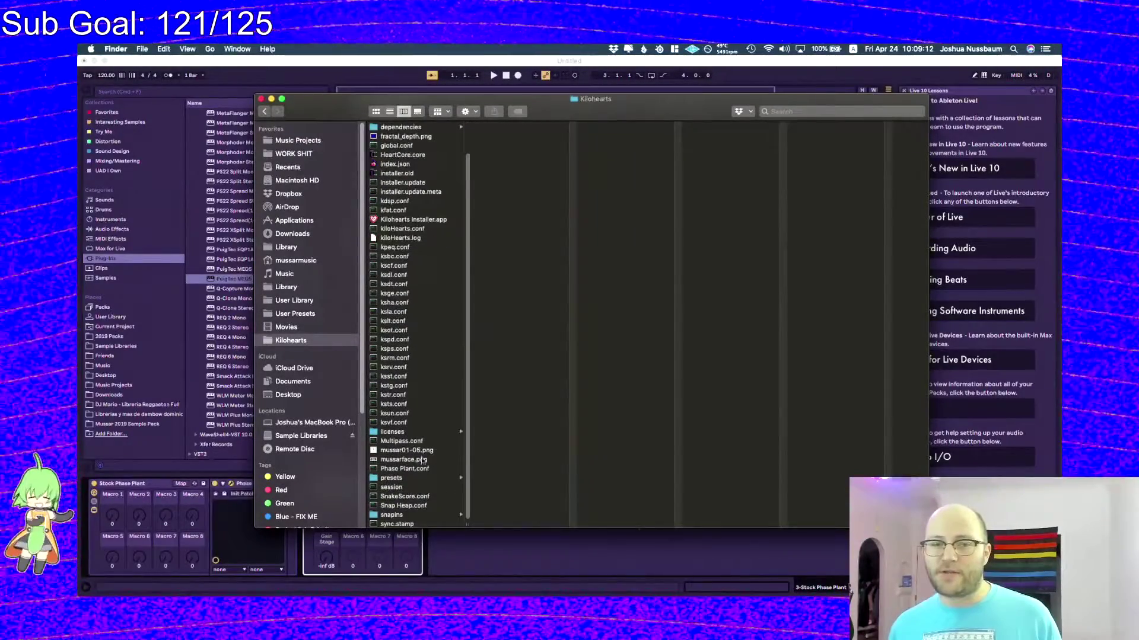
pyautogui.click(403, 301)
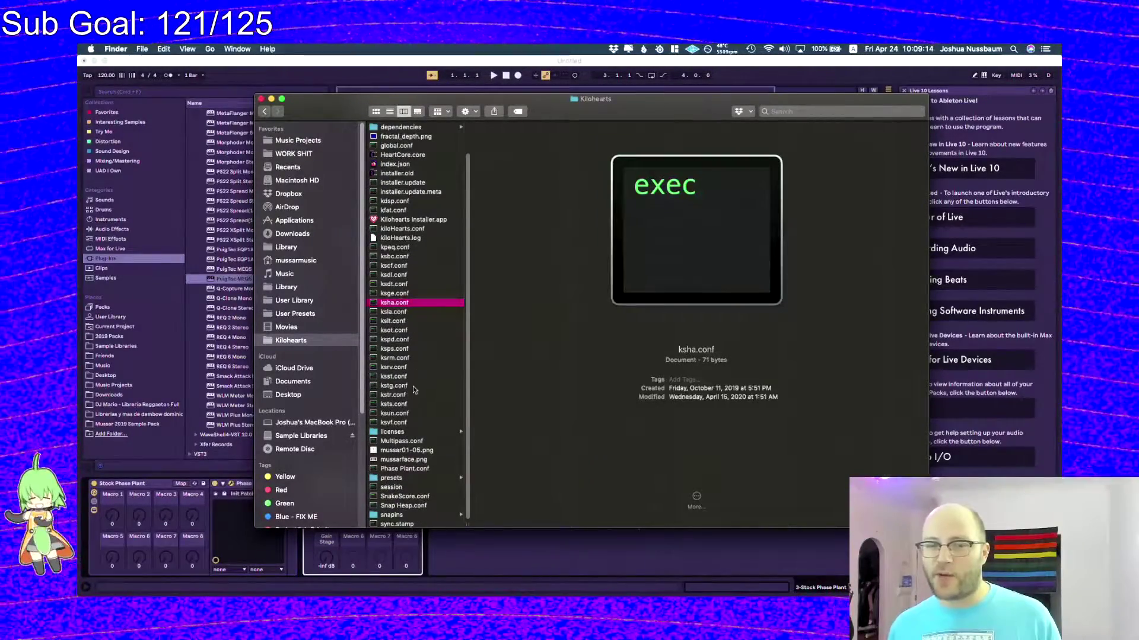
pyautogui.click(406, 129)
pyautogui.click(403, 156)
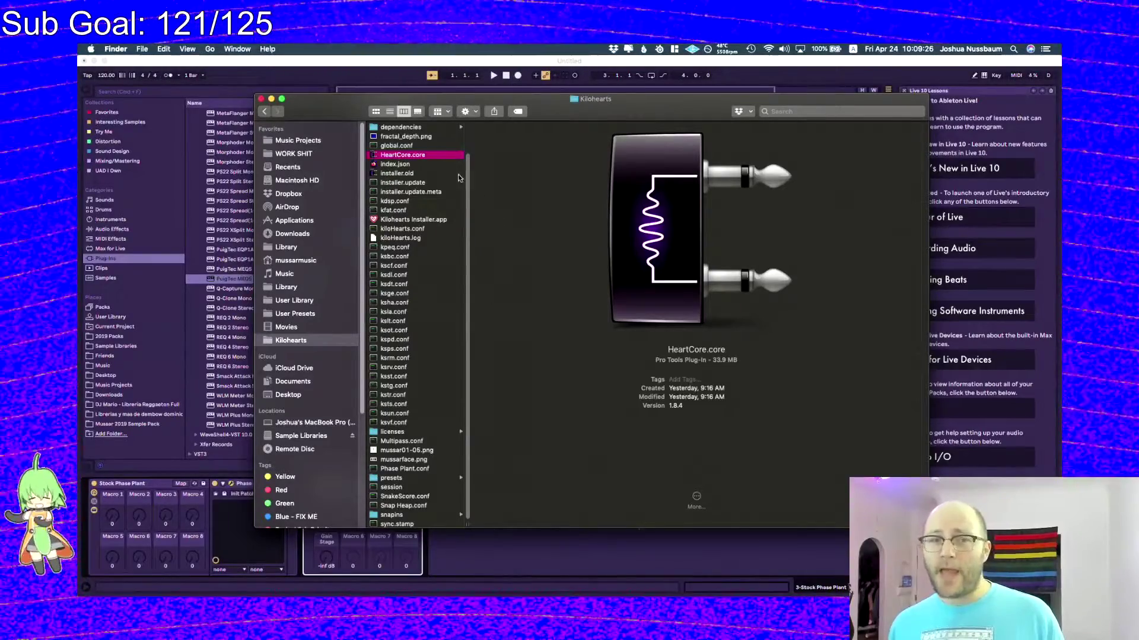
# - Select colors.conf in the Kilohearts folder, and switch to Discord to highlight the C:\ProgramData\Kilohearts path in the general channel
pyautogui.scroll(3, 426, 198)
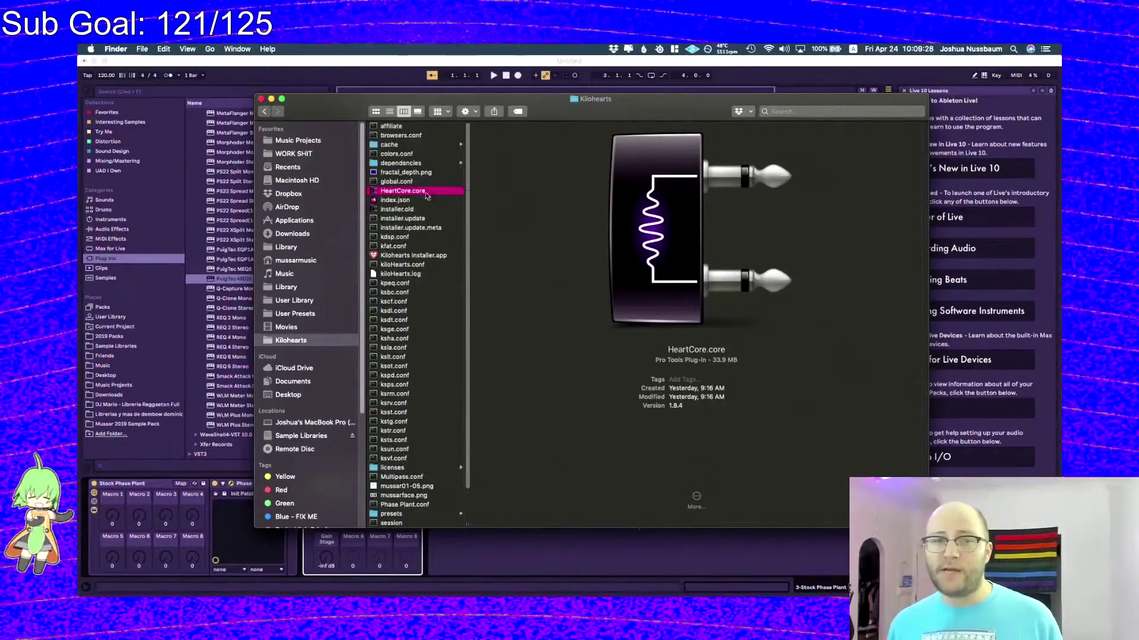
pyautogui.click(415, 155)
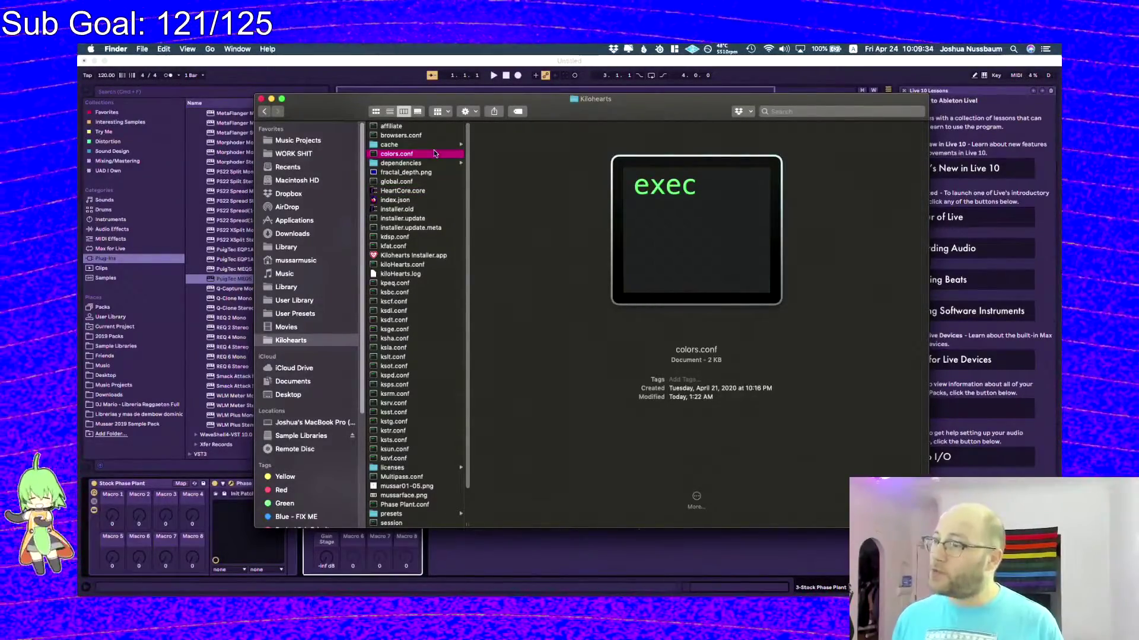
pyautogui.hotkey('ctrl', 'Right')
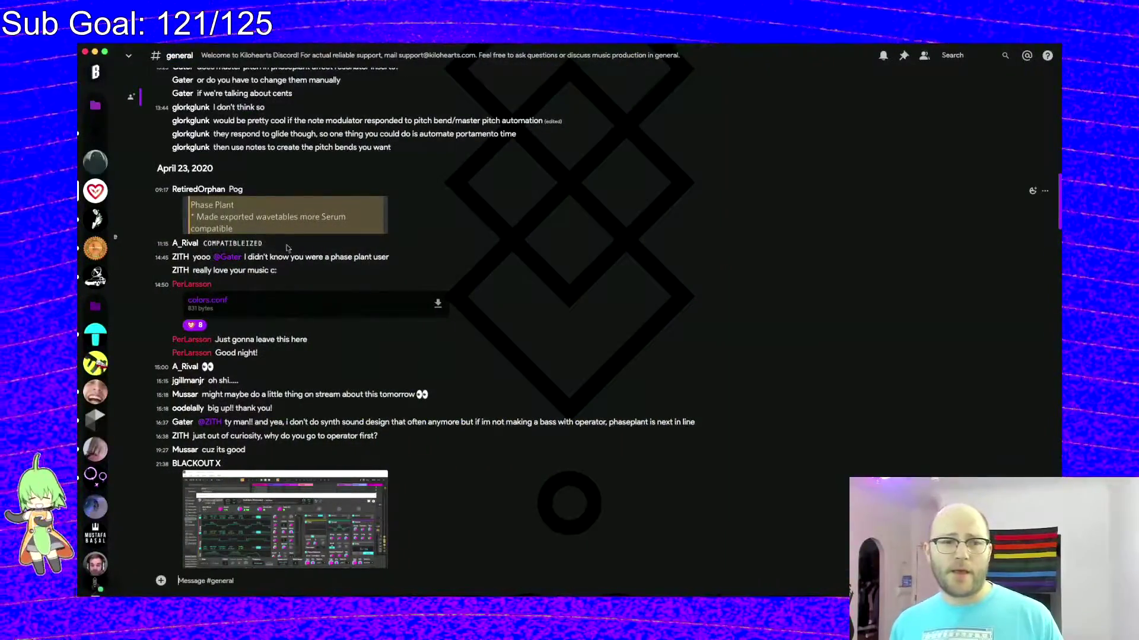
pyautogui.scroll(-15, 336, 249)
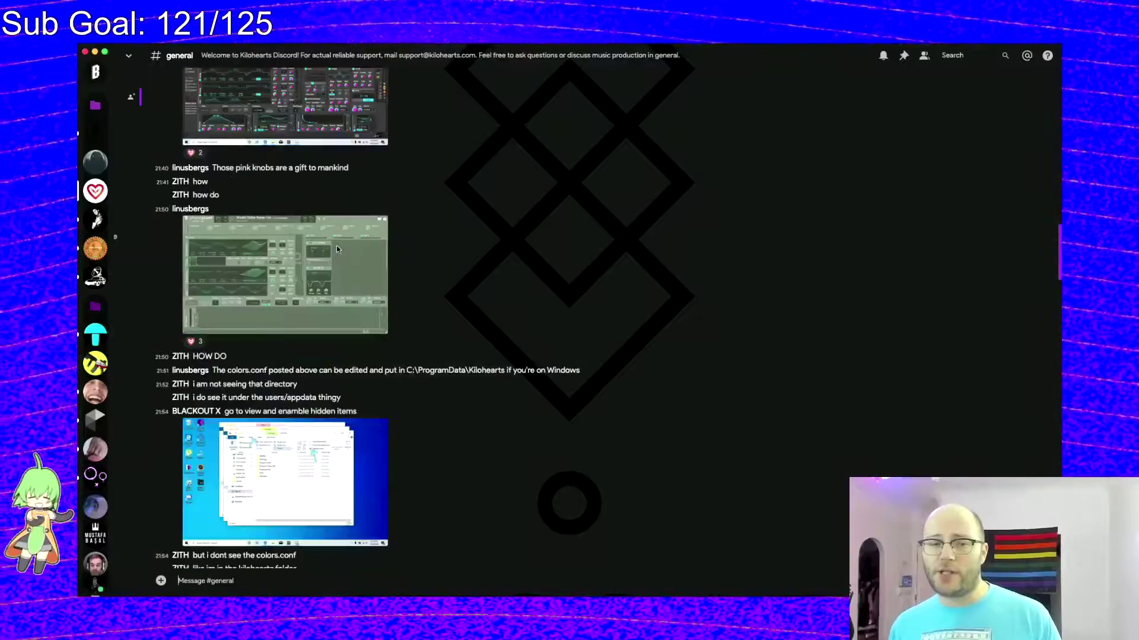
pyautogui.scroll(1, 330, 248)
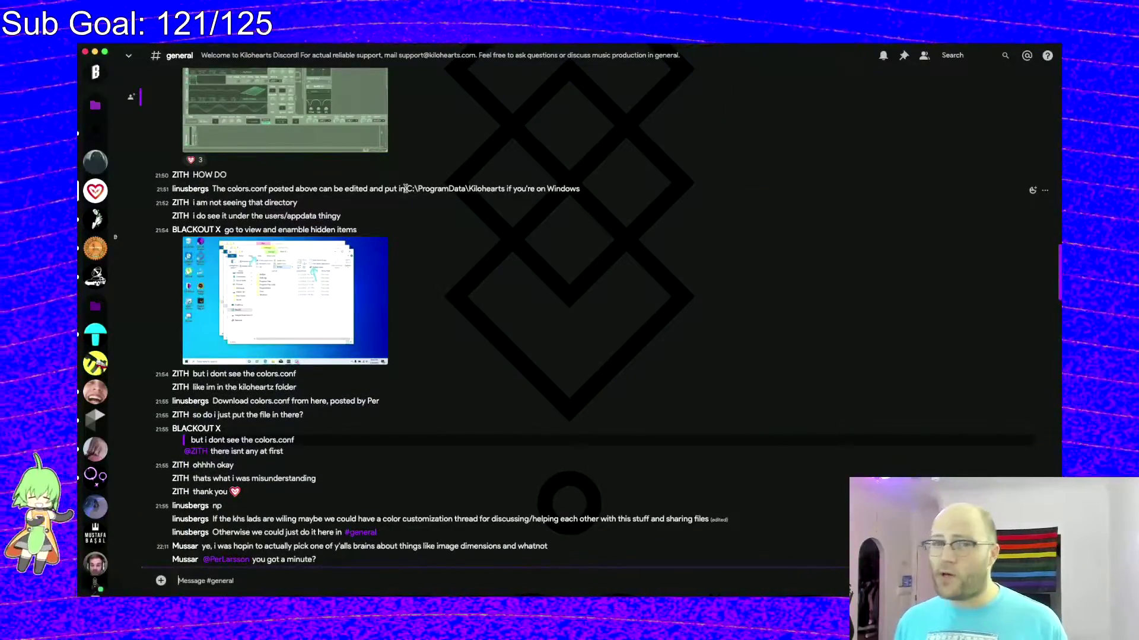
pyautogui.moveTo(425, 190); pyautogui.dragTo(501, 188)
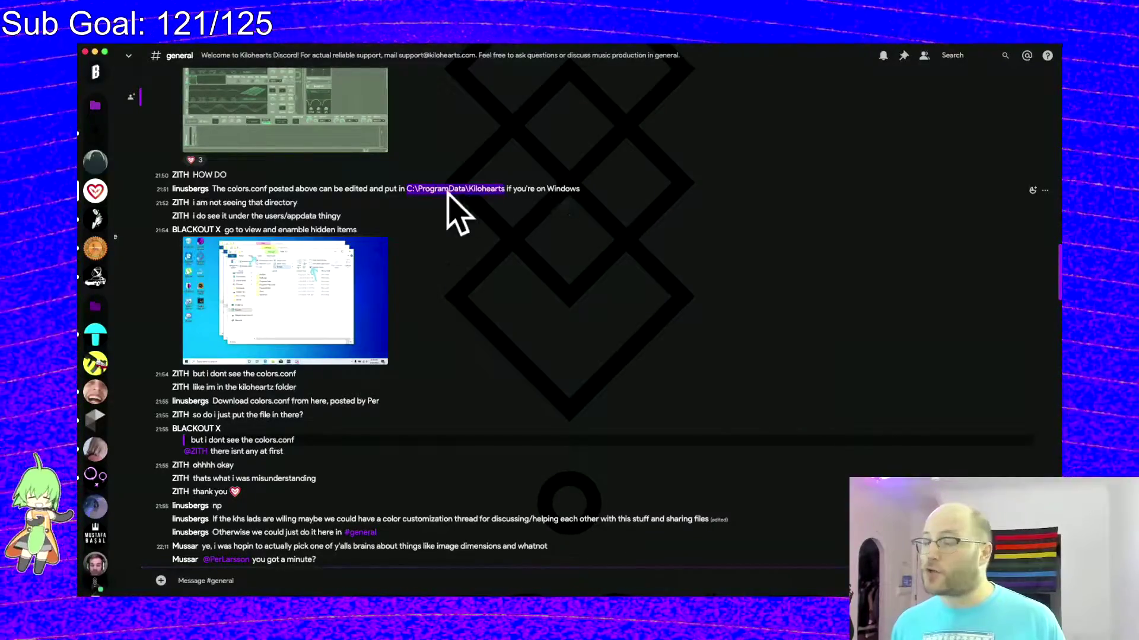
# - Return to Finder and trace the Kilohearts folder's location through its enclosing folders up to Macintosh HD
pyautogui.hotkey('ctrl', 'Left')
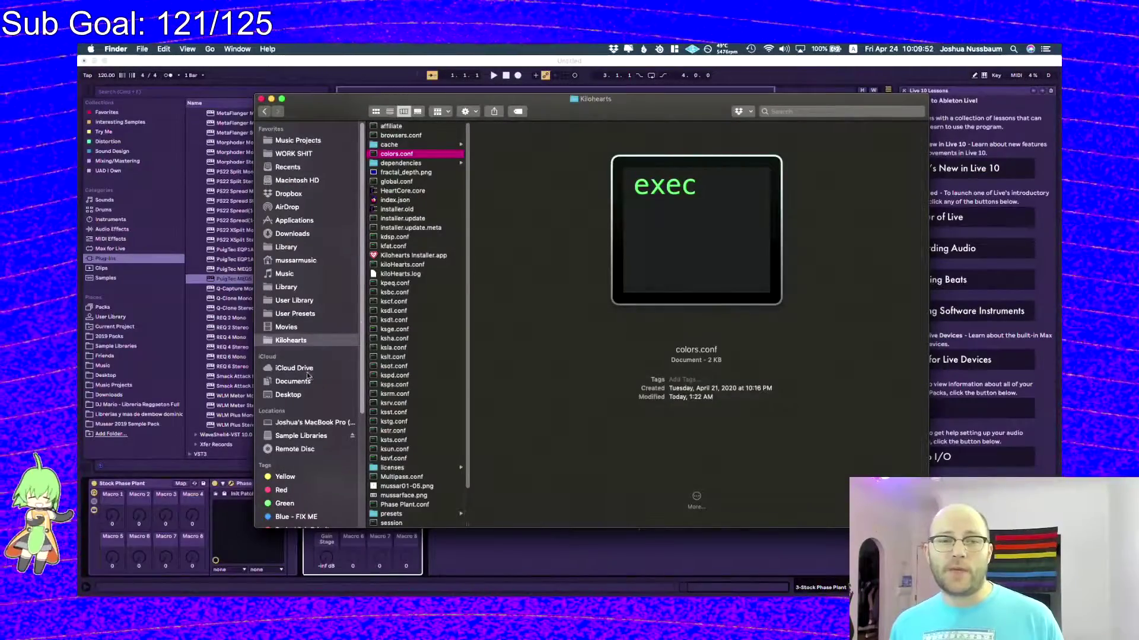
pyautogui.rightClick(319, 339)
pyautogui.click(355, 351)
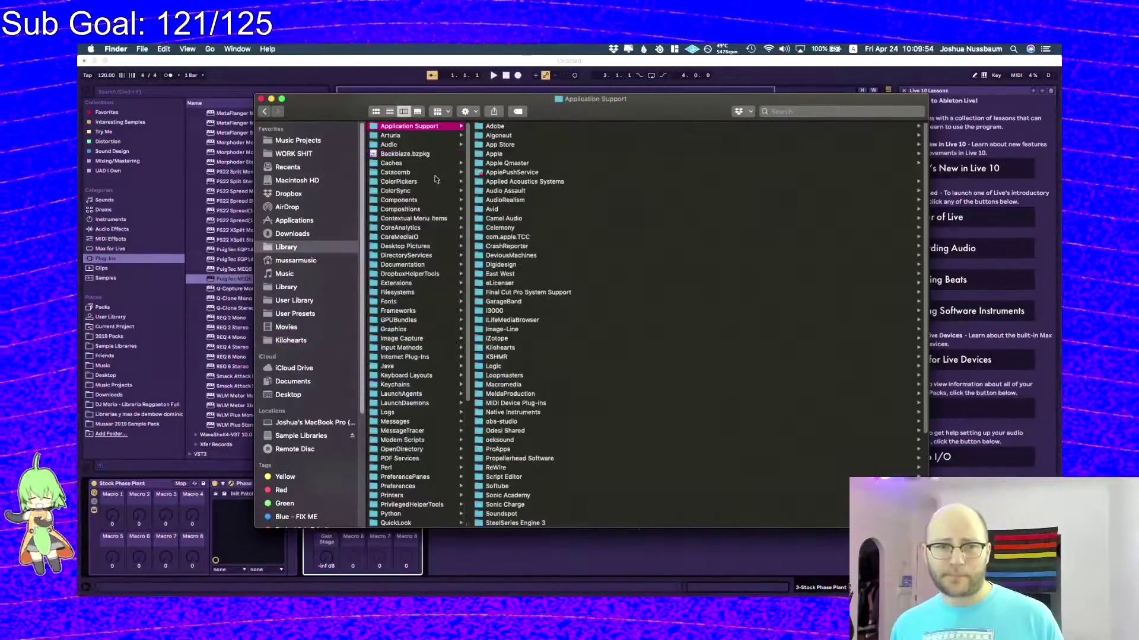
pyautogui.rightClick(302, 248)
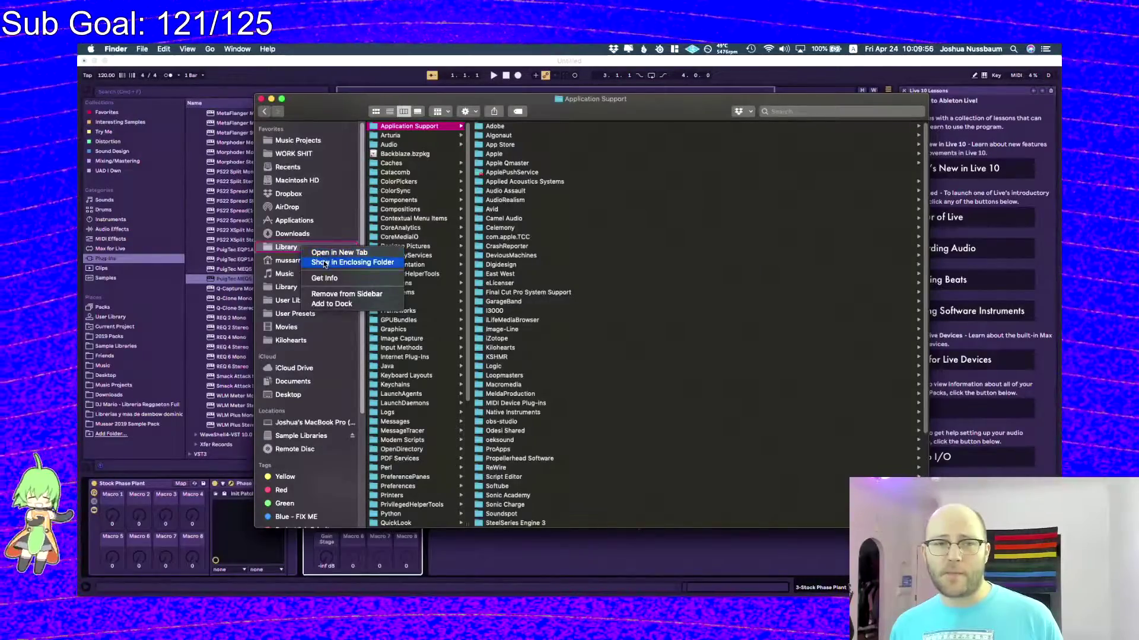
pyautogui.click(324, 263)
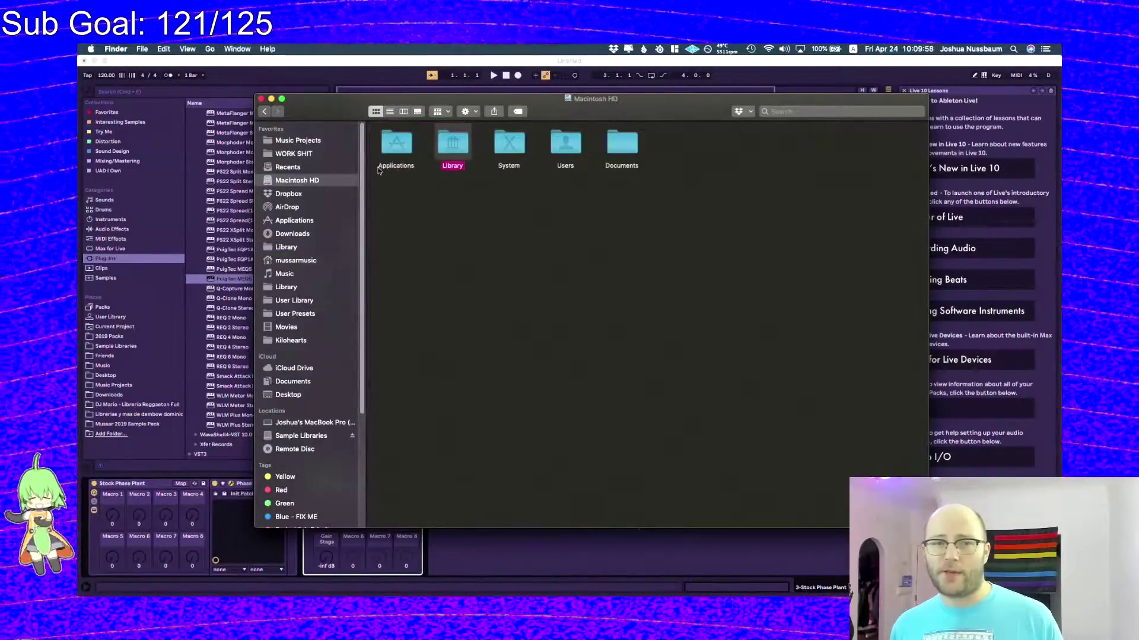
# - Go back to Library > Application Support, open the Kilohearts folder there and select colors.conf
pyautogui.click(264, 112)
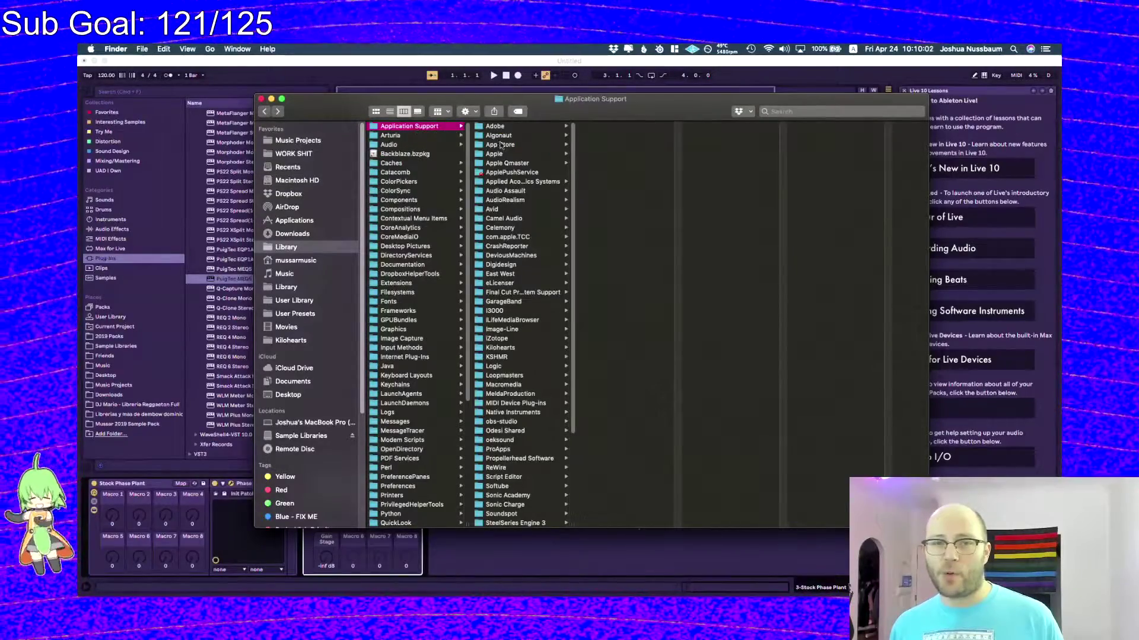
pyautogui.press('Right')
pyautogui.press('Down')
pyautogui.press('Down')
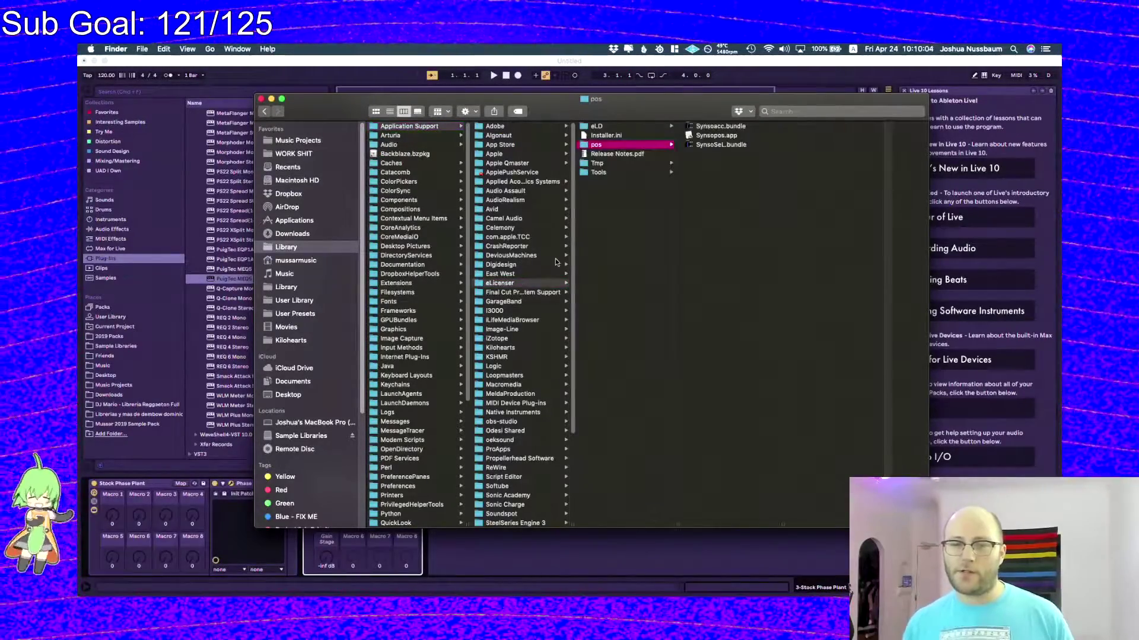
pyautogui.click(510, 348)
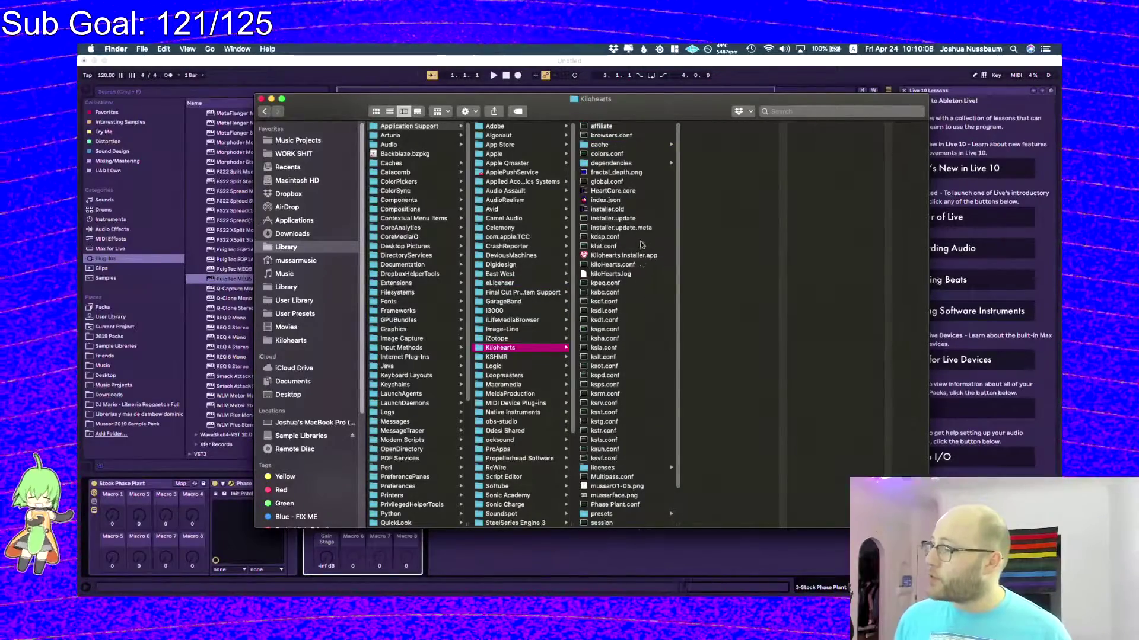
pyautogui.click(606, 154)
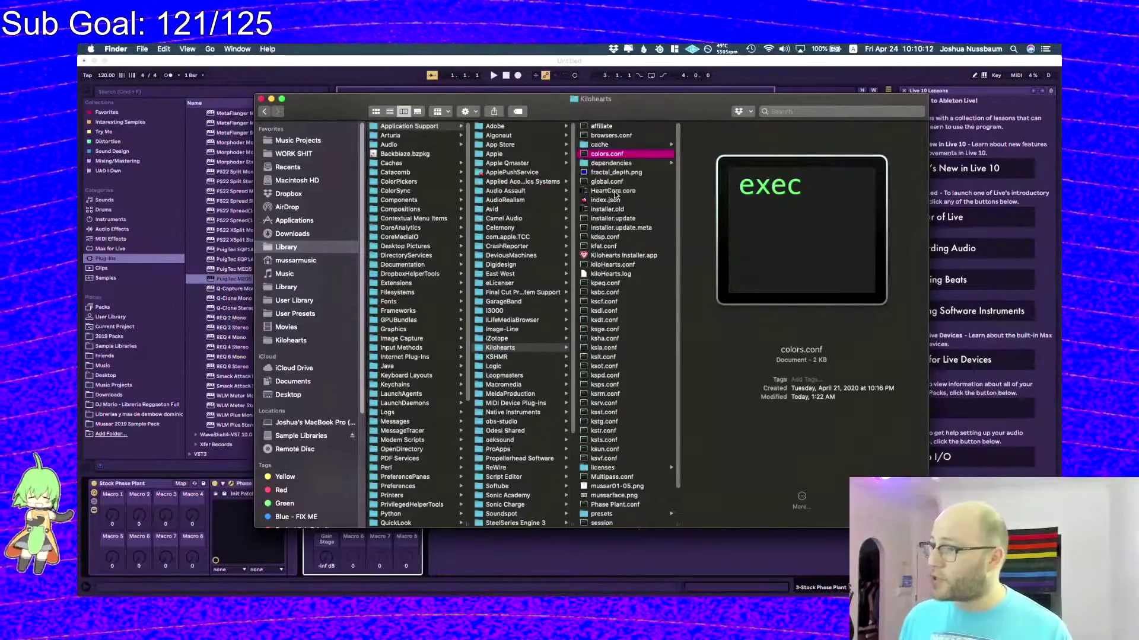
# - Switch to Ableton Live, view Phase Plant's Multipass effect in its own window, and check Phase Plant's About screen
pyautogui.click(980, 333)
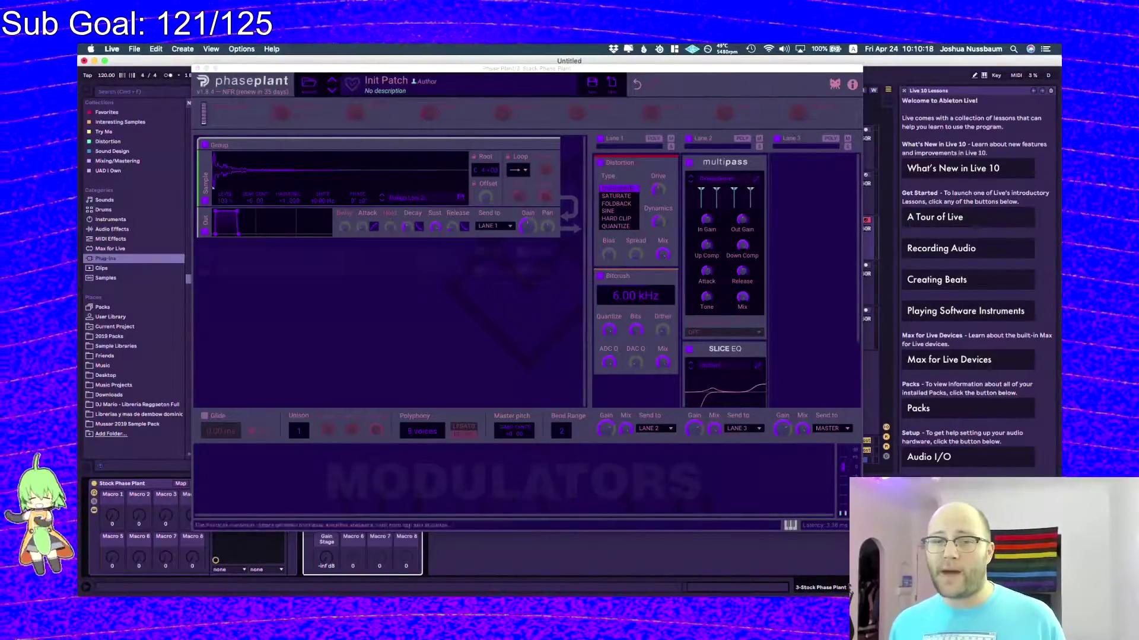
pyautogui.click(755, 180)
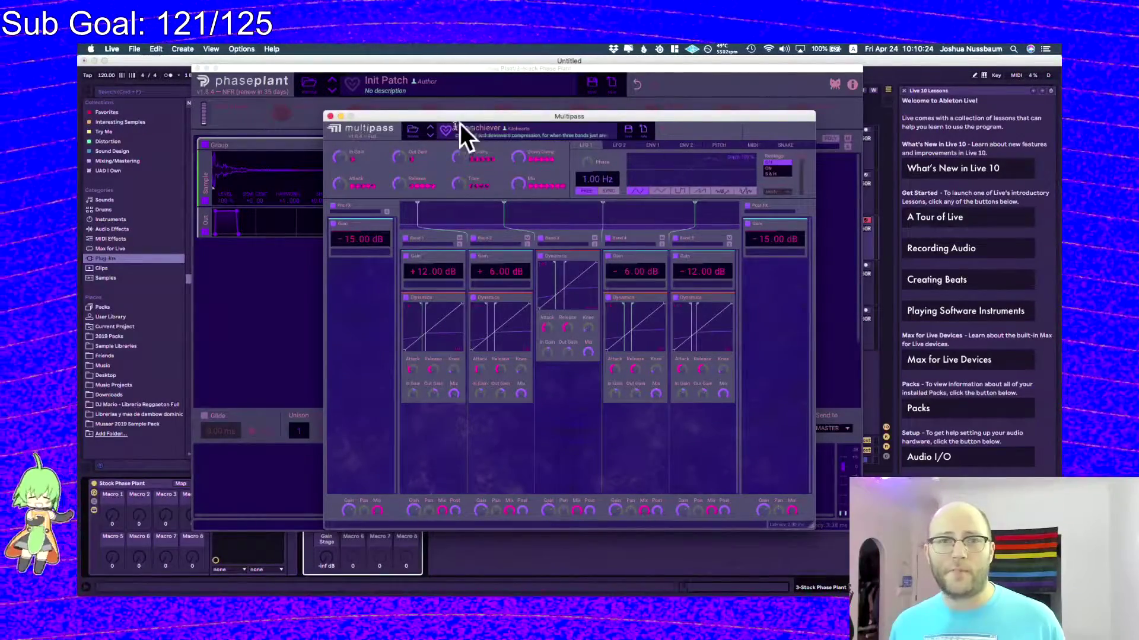
pyautogui.click(331, 117)
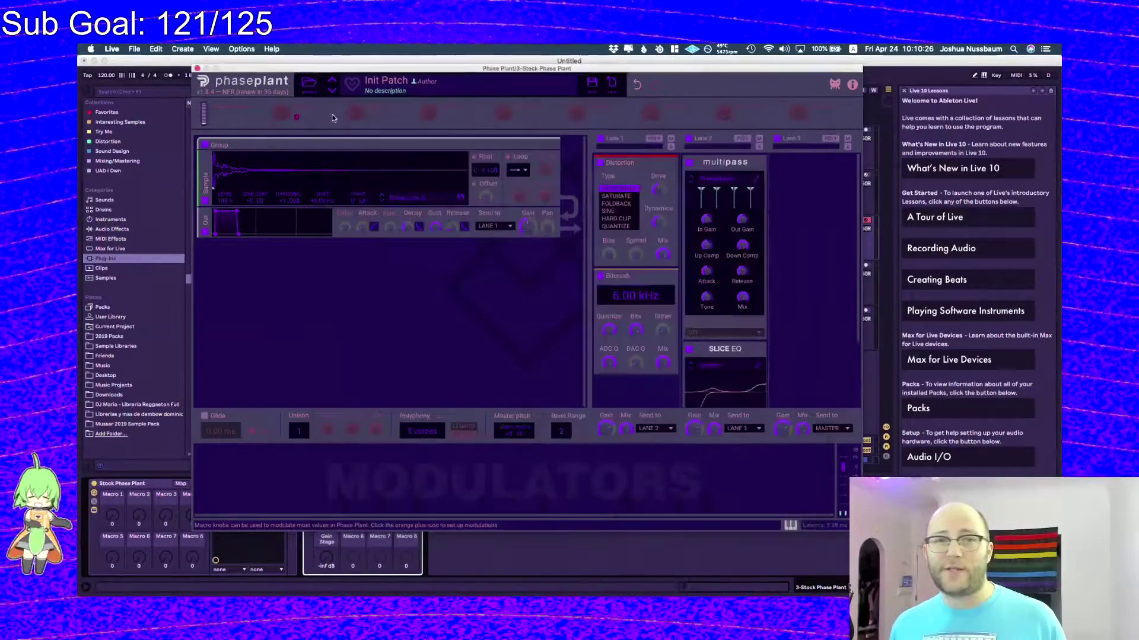
pyautogui.click(851, 86)
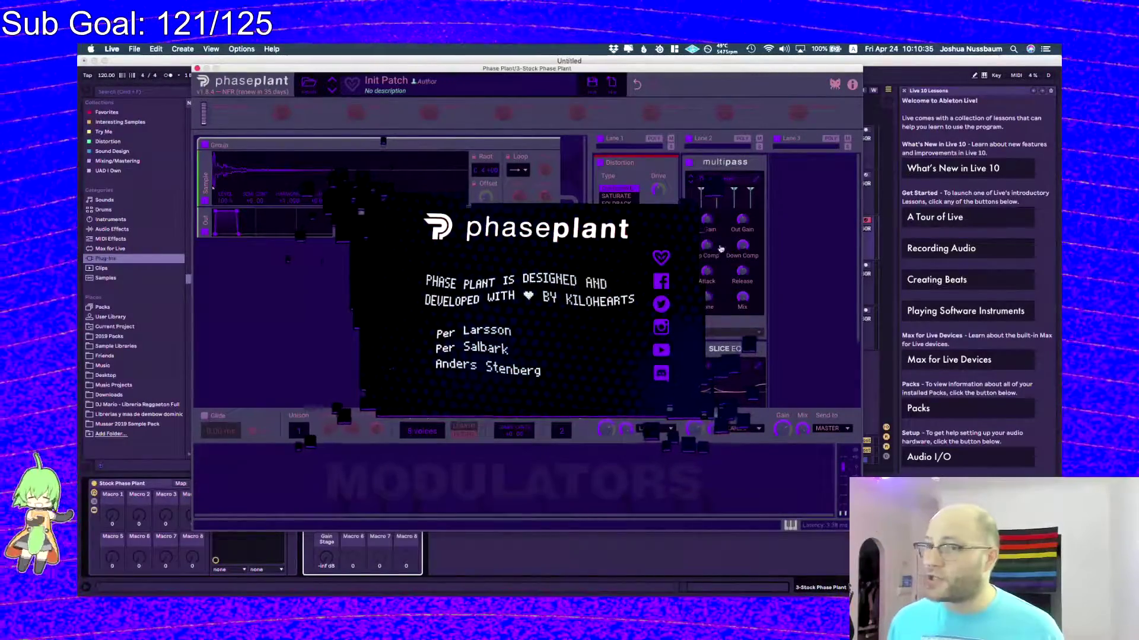
pyautogui.click(793, 194)
# - Switch to Vivaldi, open the Kilohearts Contact page and follow the Discord link in its footer
pyautogui.hotkey('ctrl', 'Up')
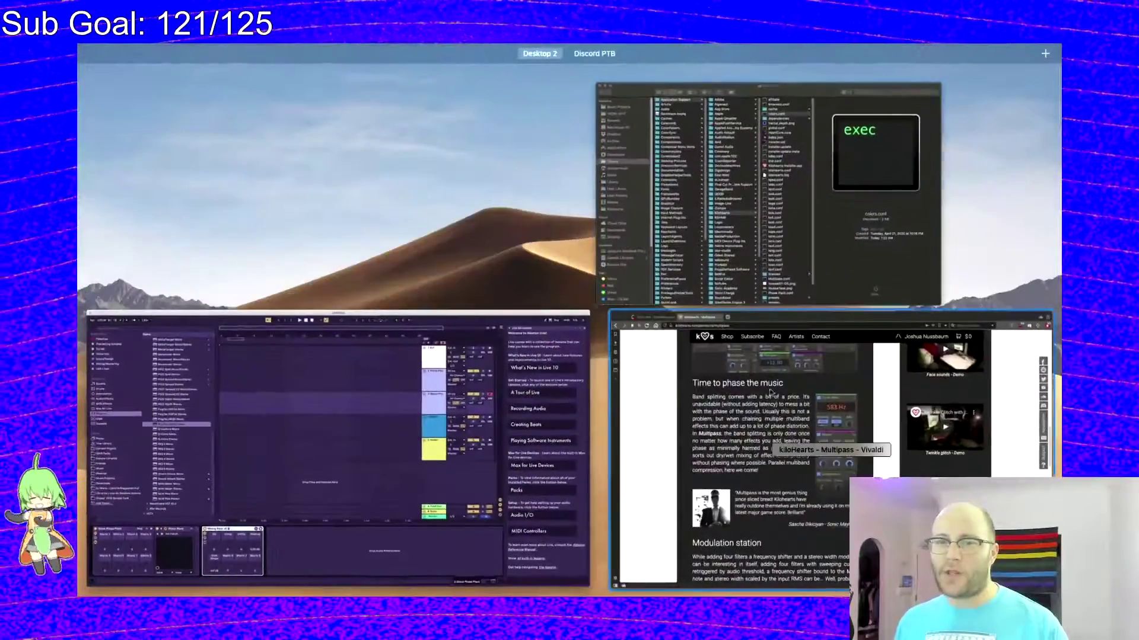
pyautogui.click(777, 380)
pyautogui.scroll(2, 493, 148)
pyautogui.click(549, 104)
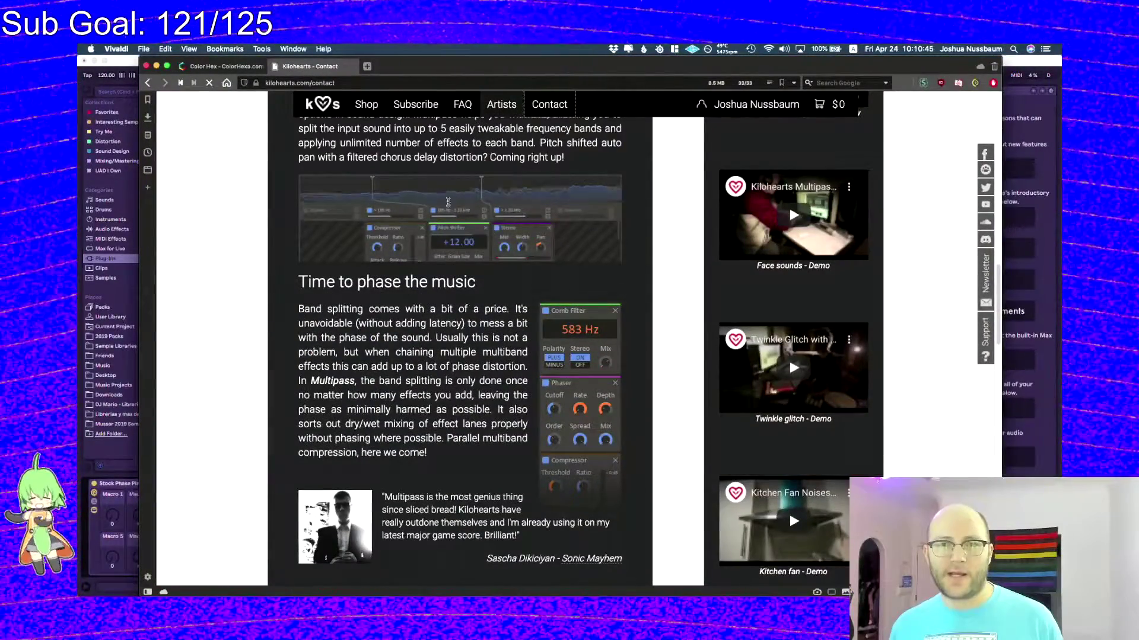
pyautogui.scroll(-4, 489, 318)
pyautogui.scroll(-4, 488, 318)
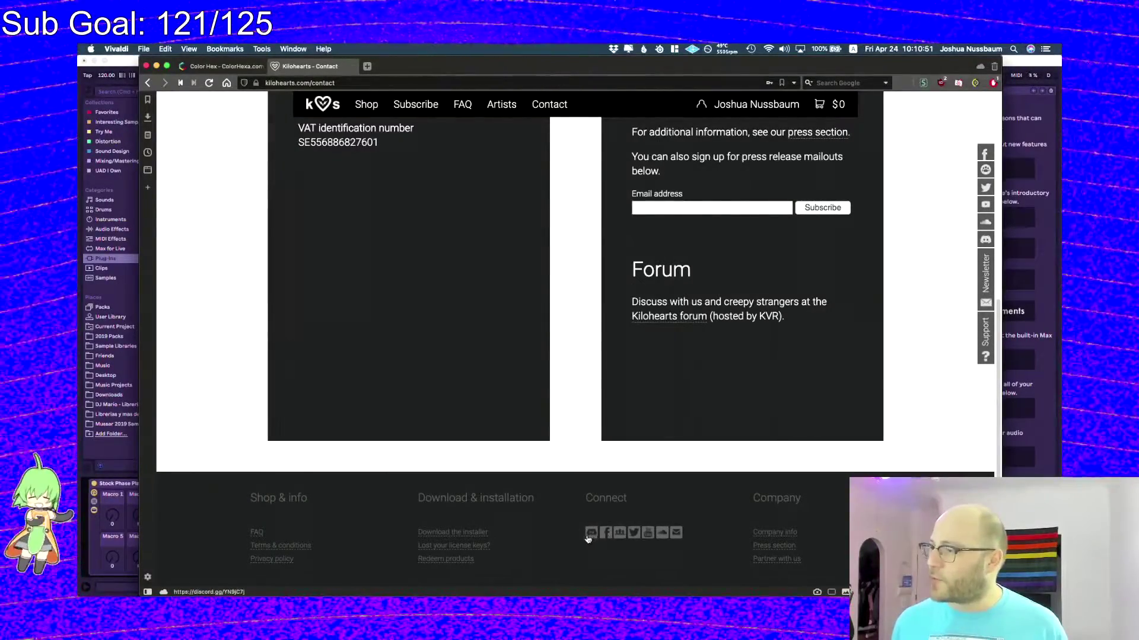
pyautogui.scroll(3, 589, 531)
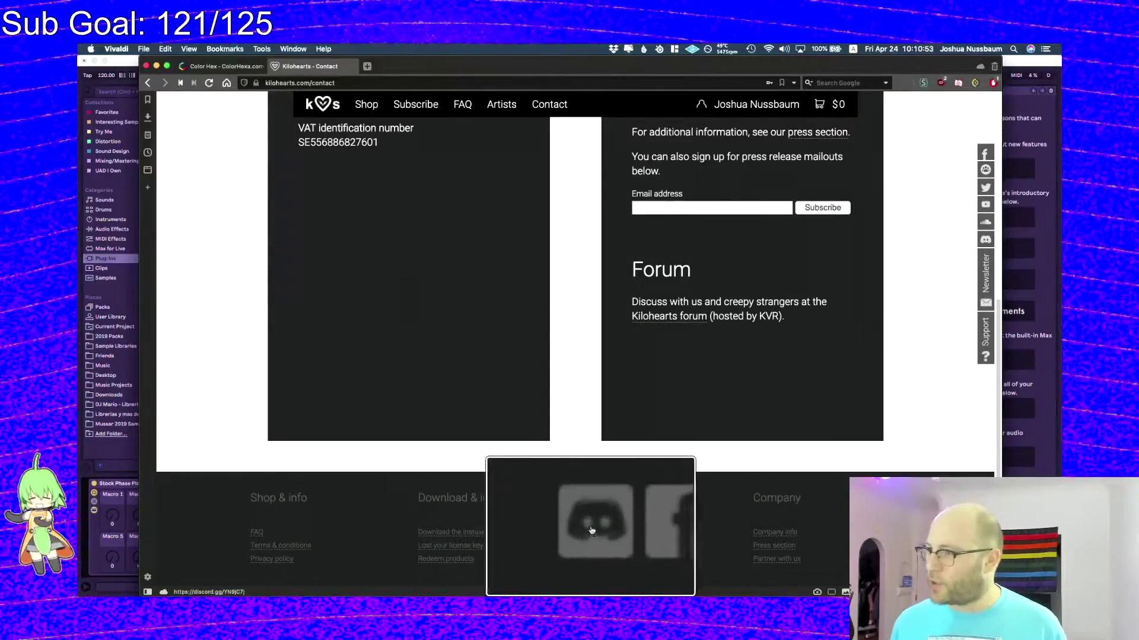
pyautogui.press('super+alt+8')
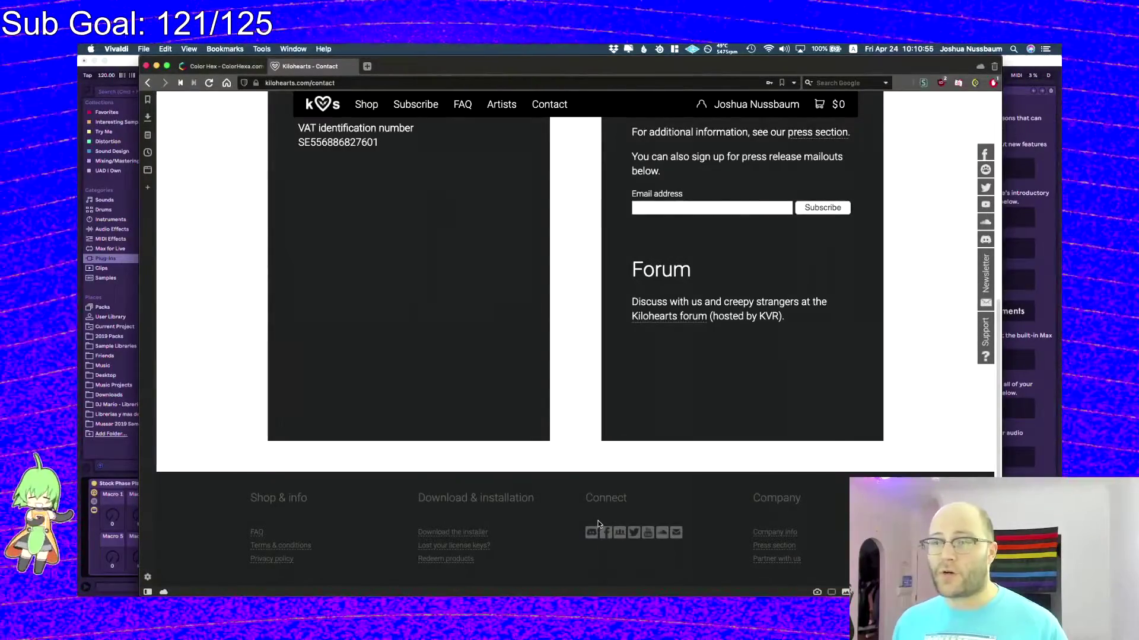
pyautogui.click(594, 528)
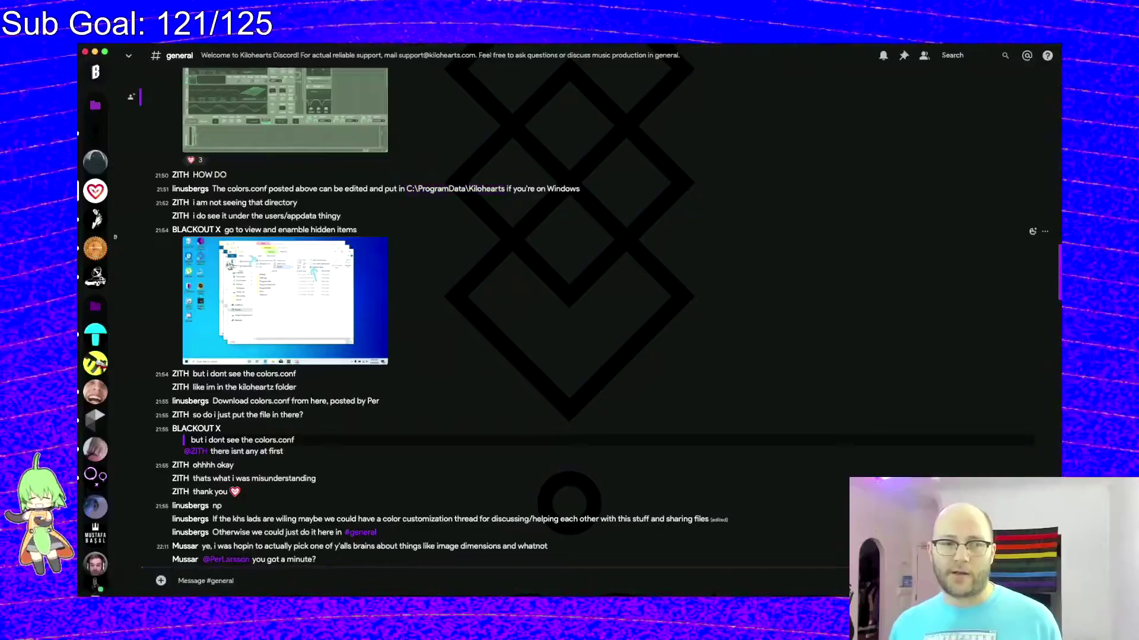
# - Open the skins channel of the Kilohearts Discord server and display its pinned messages
pyautogui.scroll(5, 474, 324)
pyautogui.scroll(-20, 394, 279)
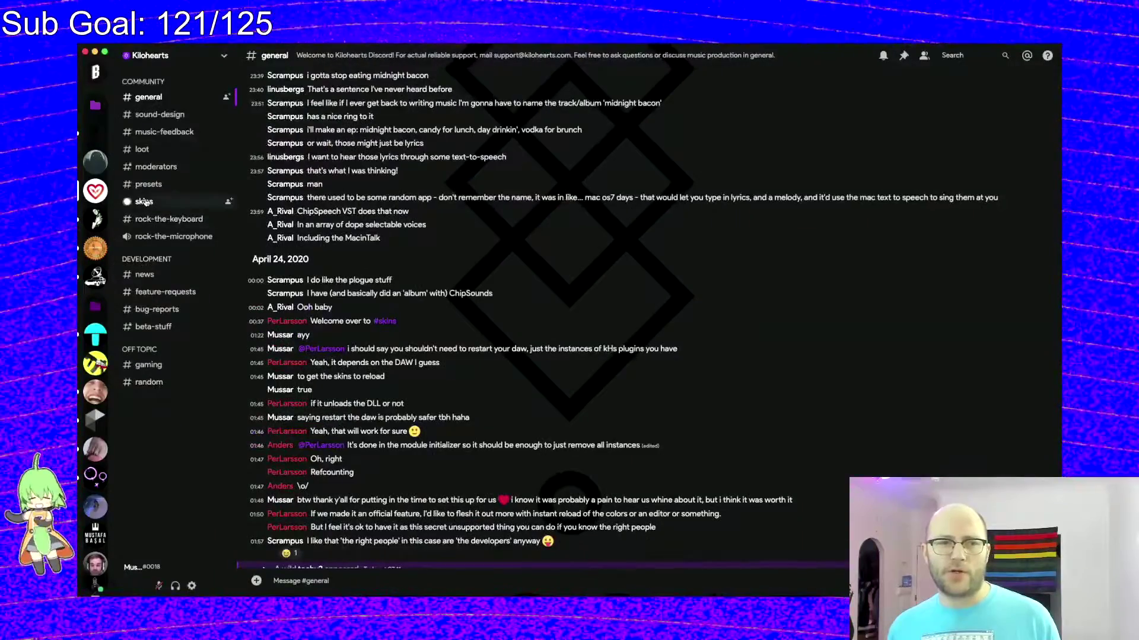
pyautogui.click(150, 202)
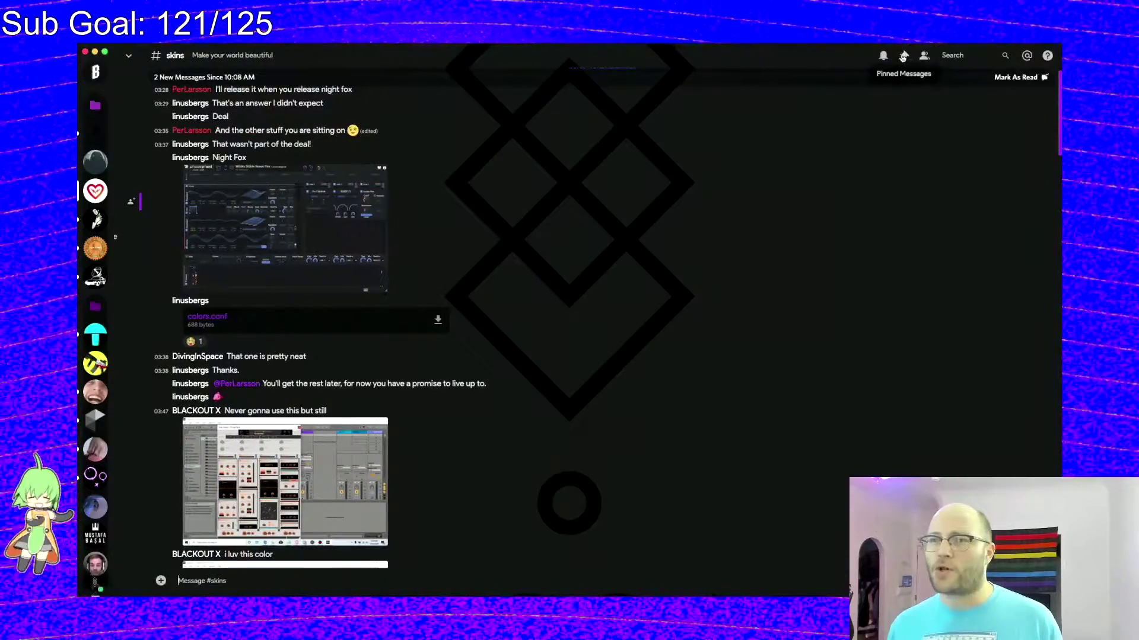
pyautogui.click(904, 56)
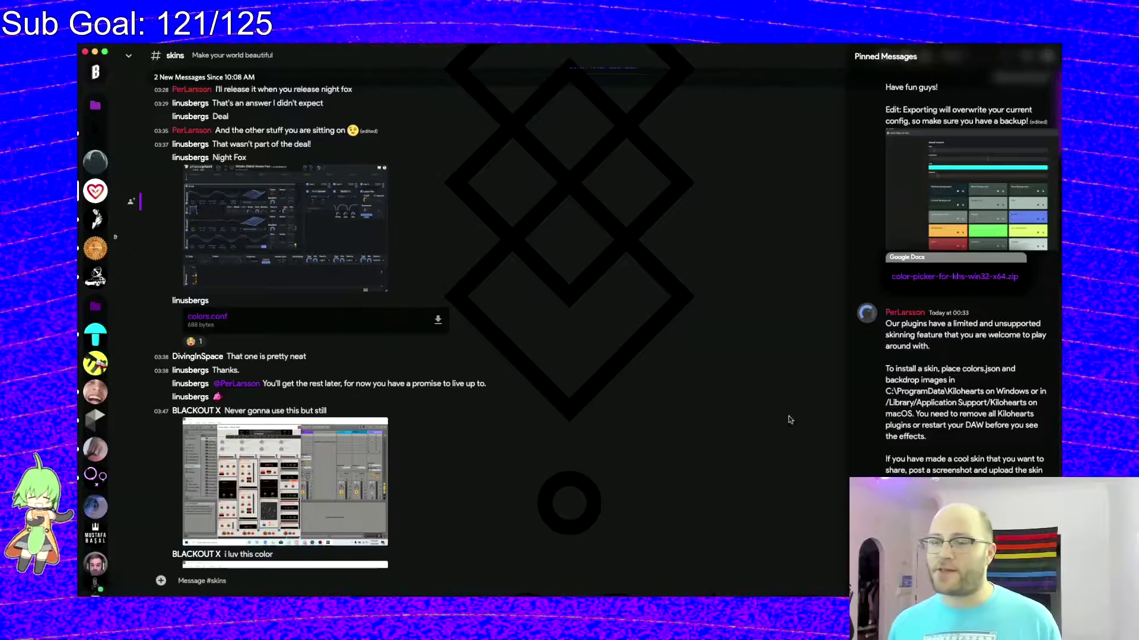
# - Move the Discord window aside, review the pinned skin installation instructions, and jump to the pinned post about the KHS skin creation tool
pyautogui.moveTo(117, 62)
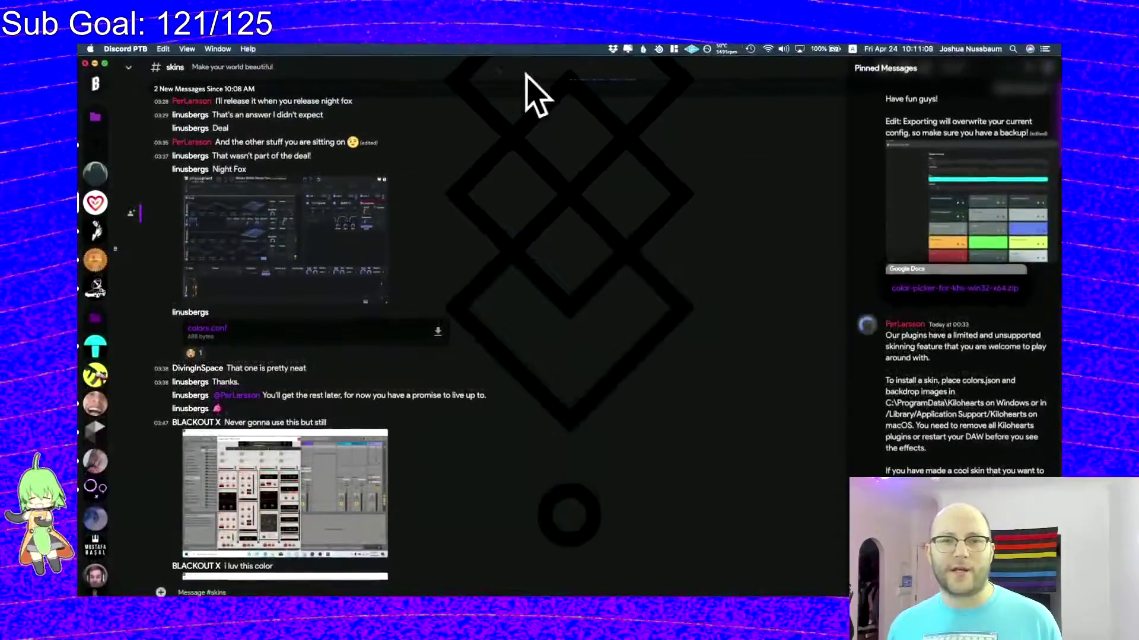
pyautogui.click(560, 72)
pyautogui.moveTo(568, 69); pyautogui.dragTo(348, 50)
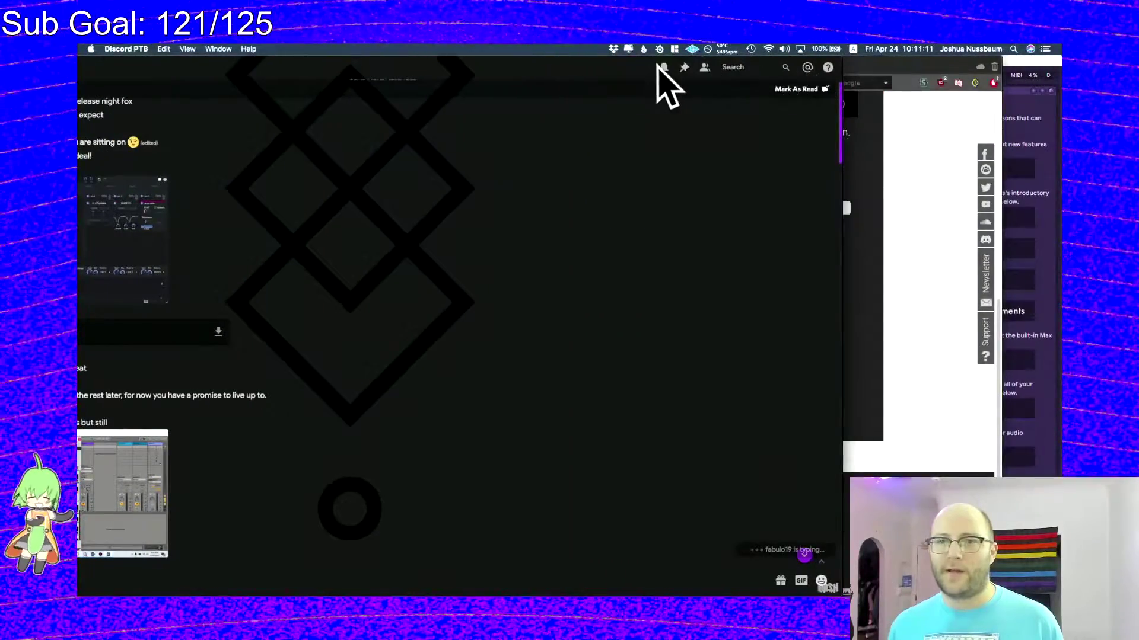
pyautogui.click(684, 68)
pyautogui.scroll(-10, 735, 326)
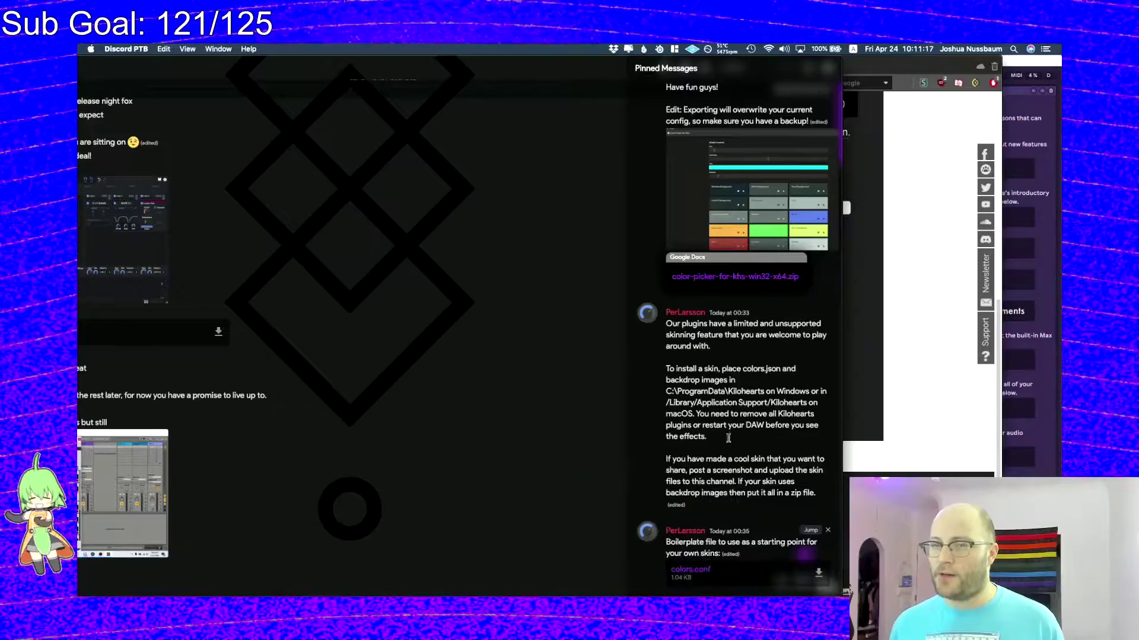
pyautogui.scroll(8, 730, 393)
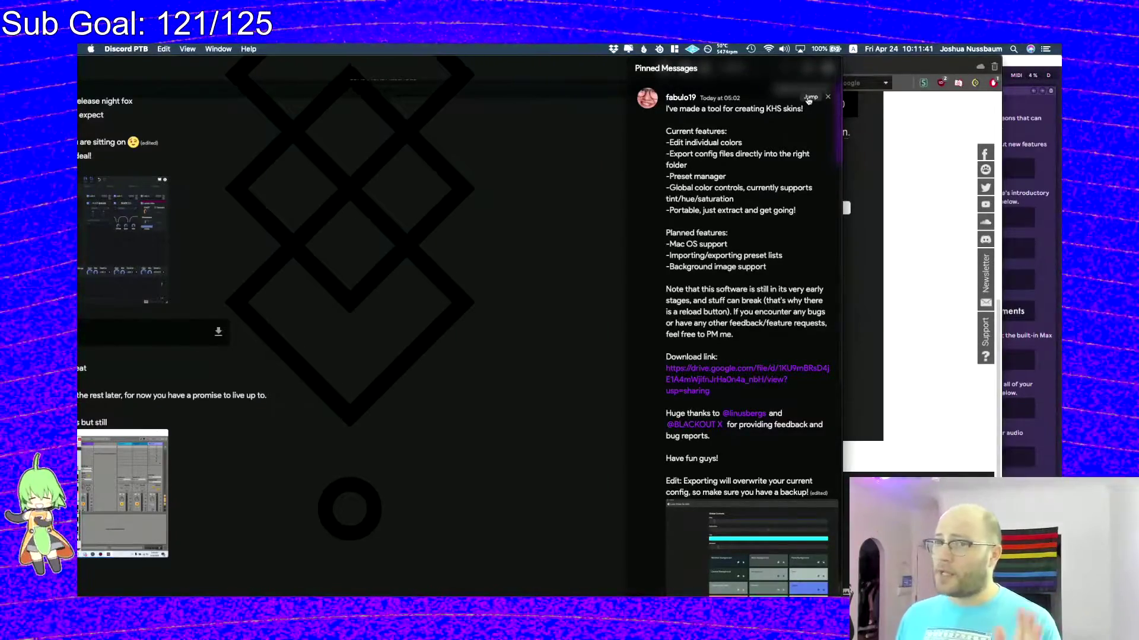
pyautogui.click(809, 98)
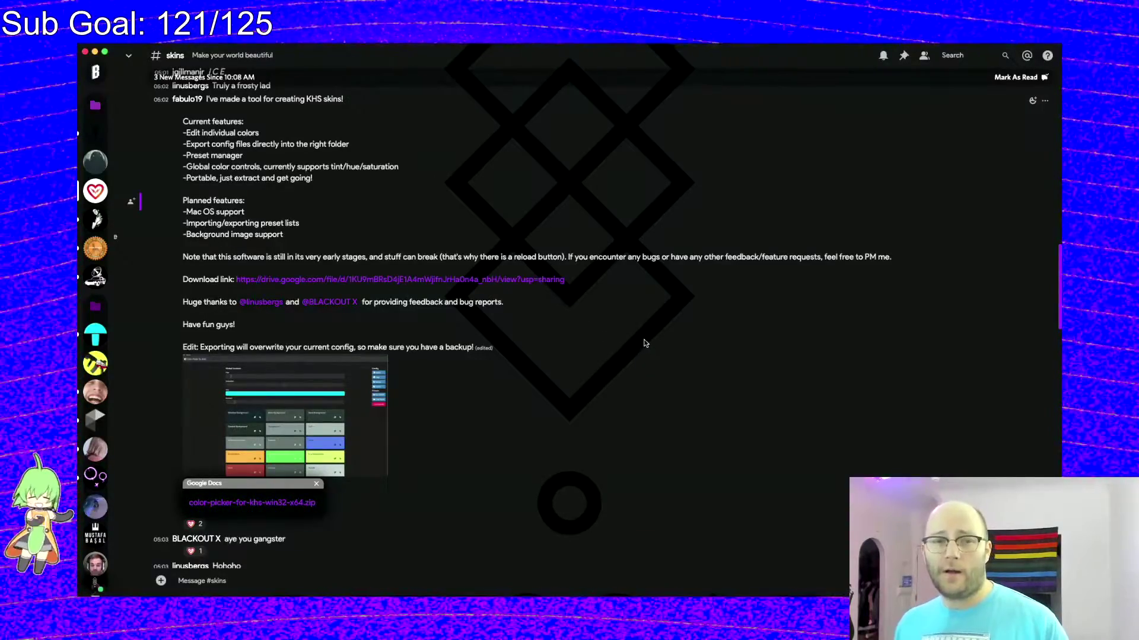
# - Leave Discord, close the front browser page, and open colors.conf from the Kilohearts folder in Finder with TextEdit
pyautogui.hotkey('ctrl', 'Left')
pyautogui.press('super+w')
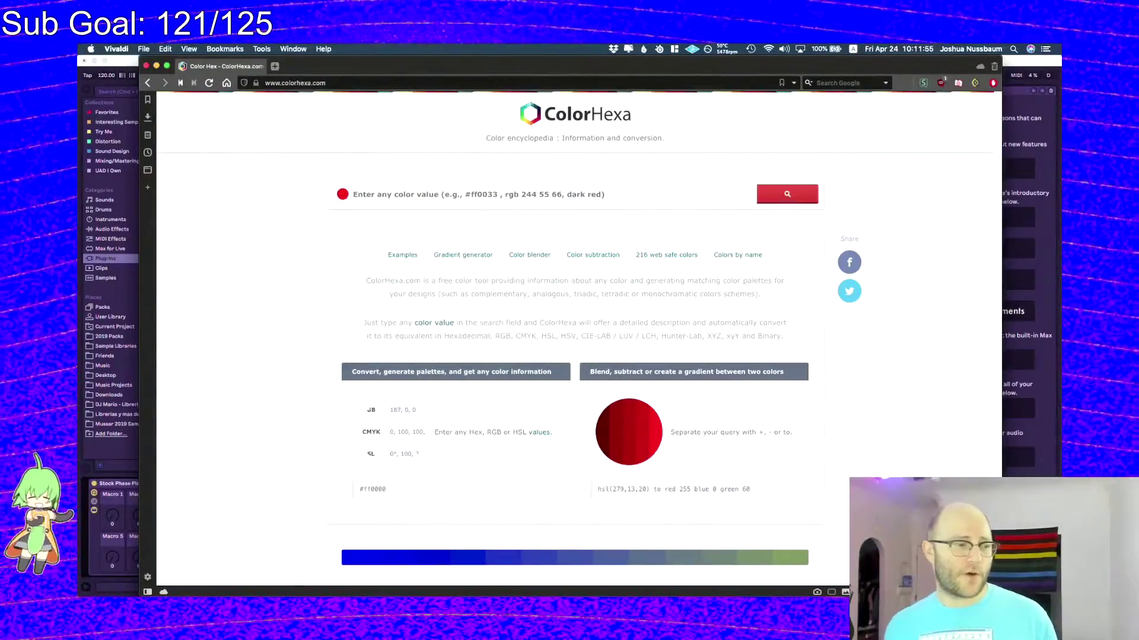
pyautogui.press('super+Tab')
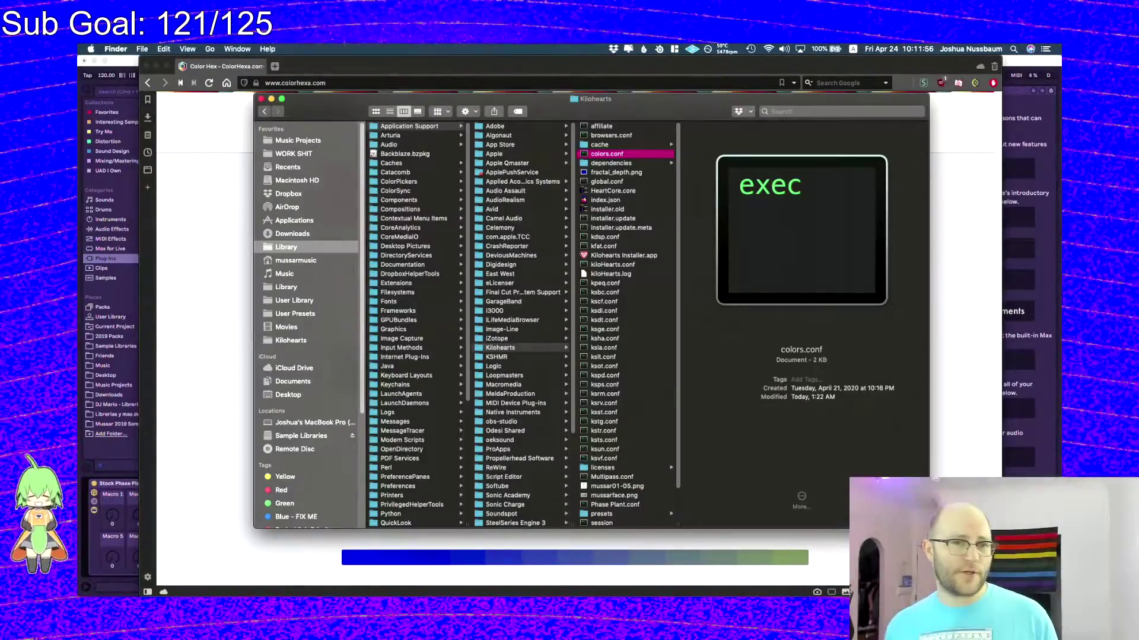
pyautogui.rightClick(618, 155)
pyautogui.moveTo(706, 169)
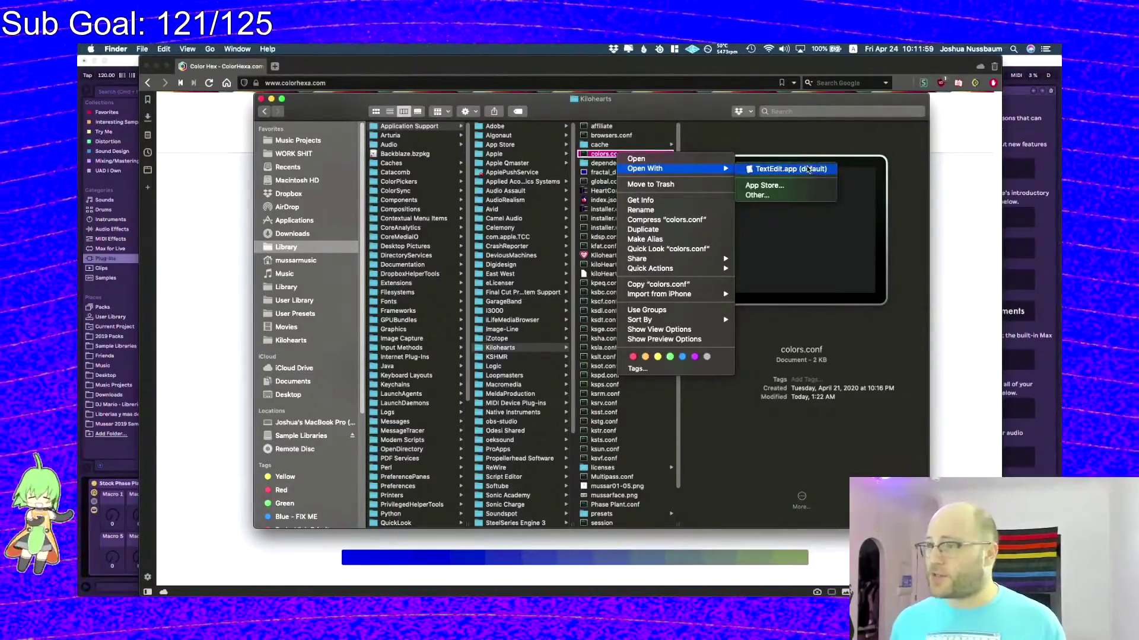
pyautogui.click(808, 170)
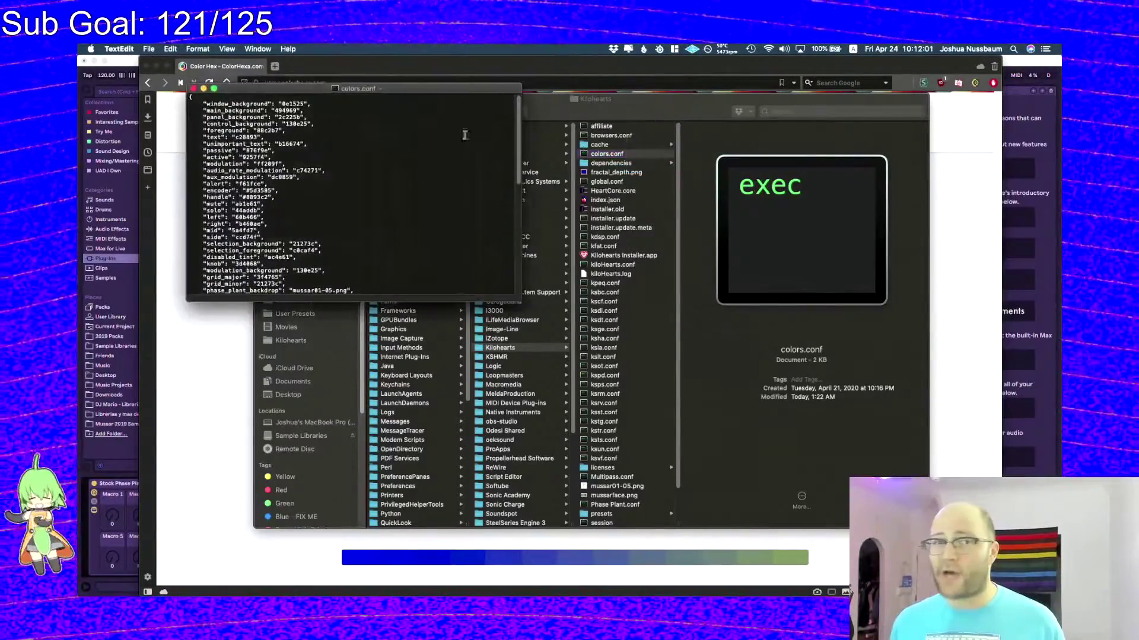
# - Close the Kilohearts Finder window and enlarge the colors.conf window until all its lines fit
pyautogui.moveTo(626, 107); pyautogui.dragTo(693, 191)
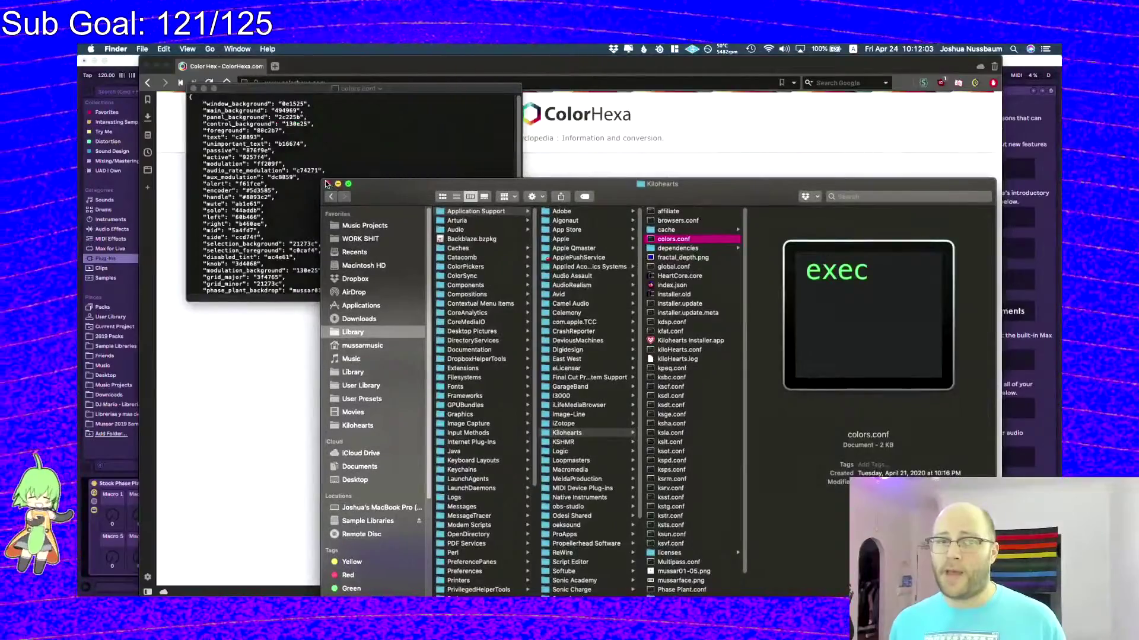
pyautogui.click(329, 183)
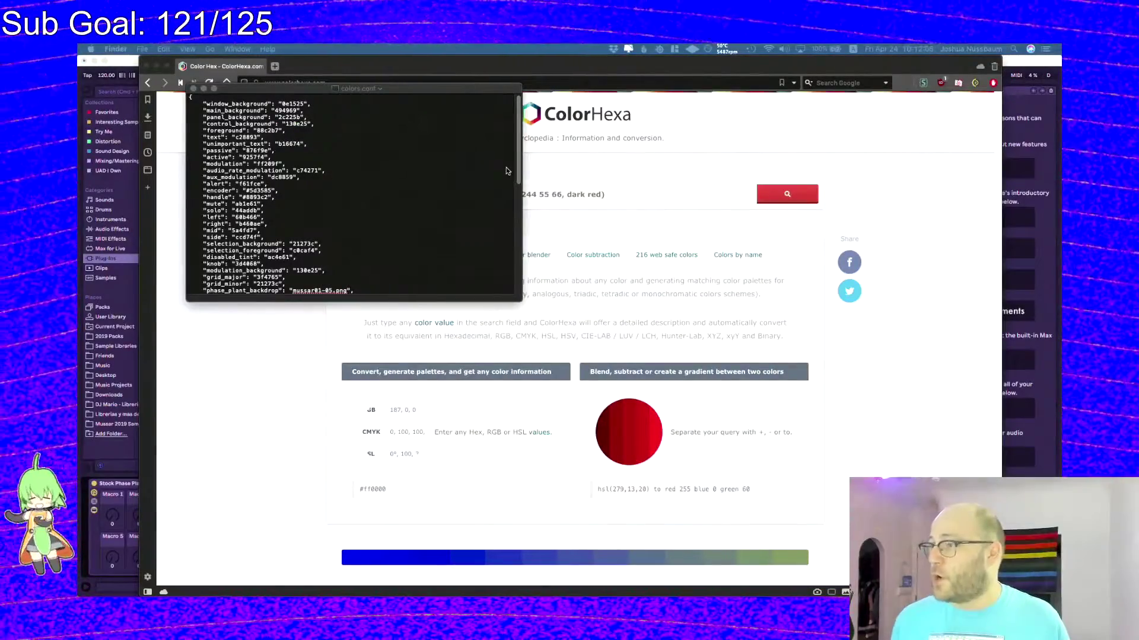
pyautogui.moveTo(314, 89); pyautogui.dragTo(378, 123)
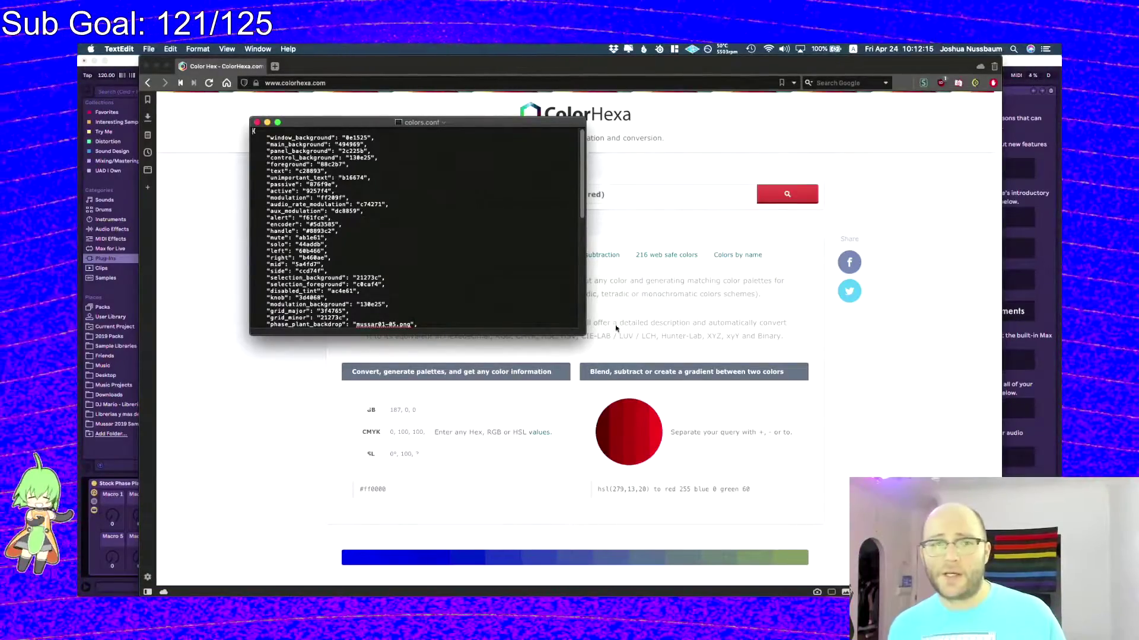
pyautogui.moveTo(581, 334); pyautogui.dragTo(722, 571)
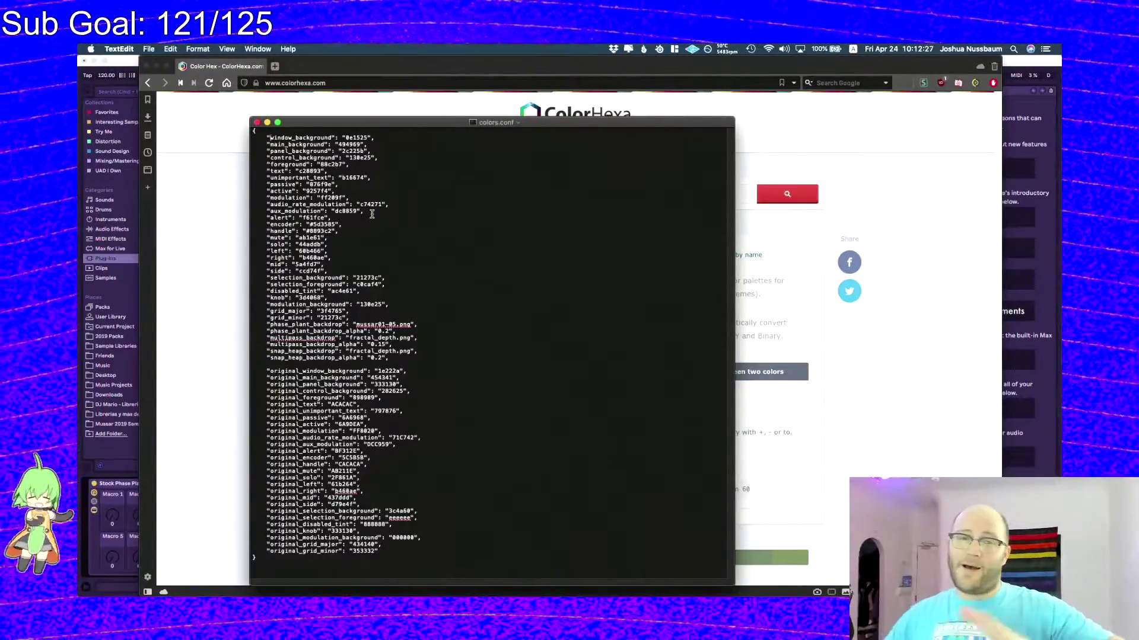
# - Highlight and compare the custom color entries and the block of "original_" color entries in colors.conf
pyautogui.click(349, 198)
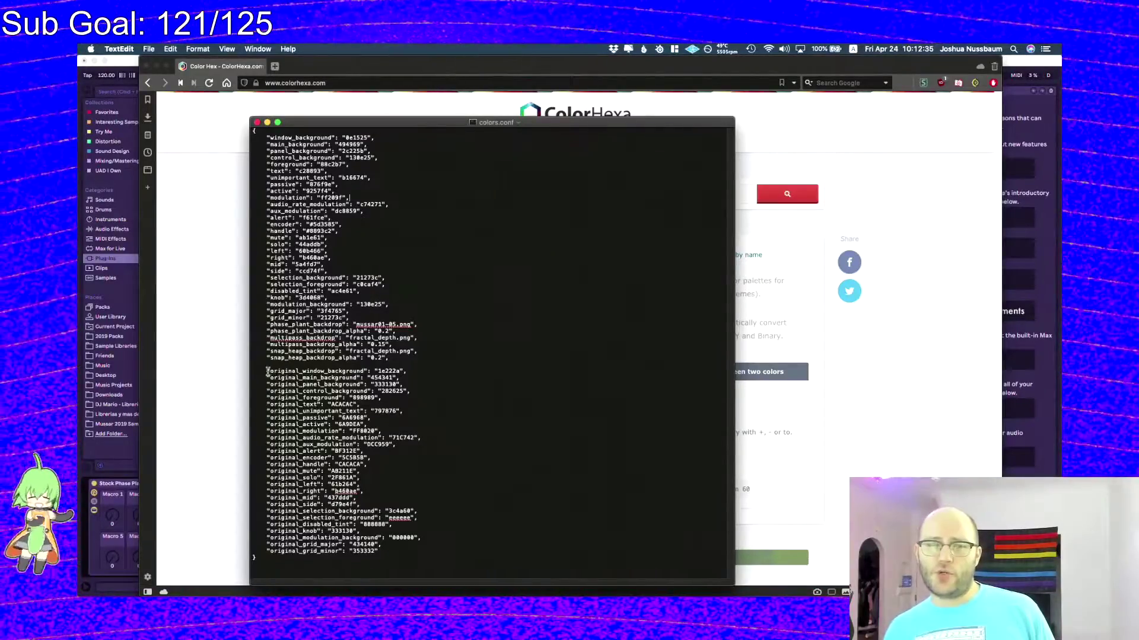
pyautogui.moveTo(267, 372); pyautogui.dragTo(409, 550)
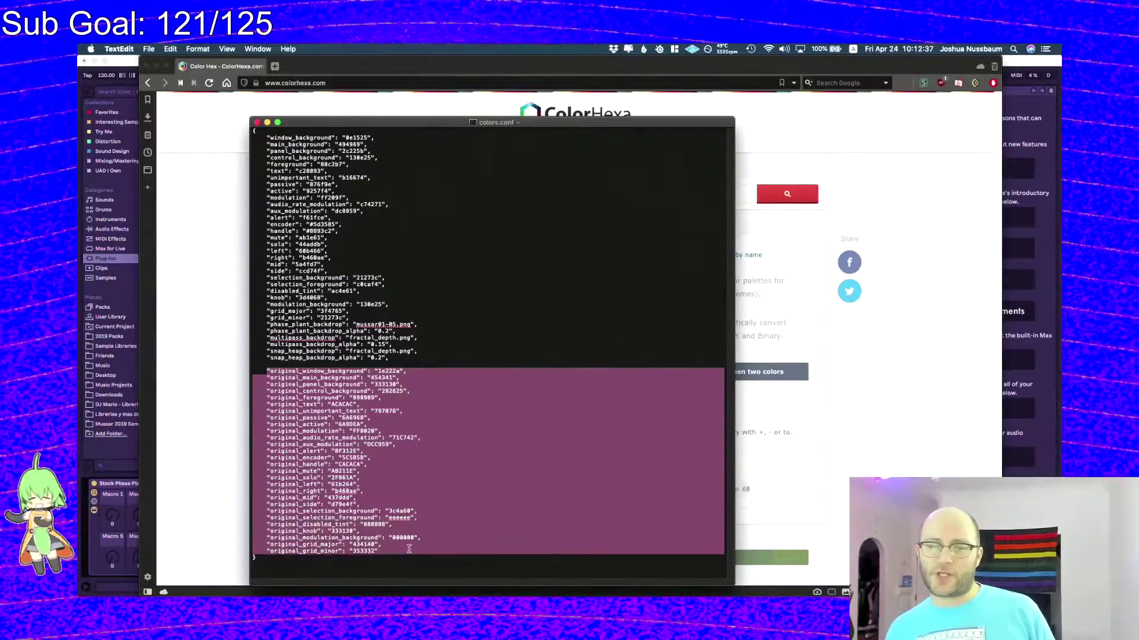
pyautogui.click(358, 331)
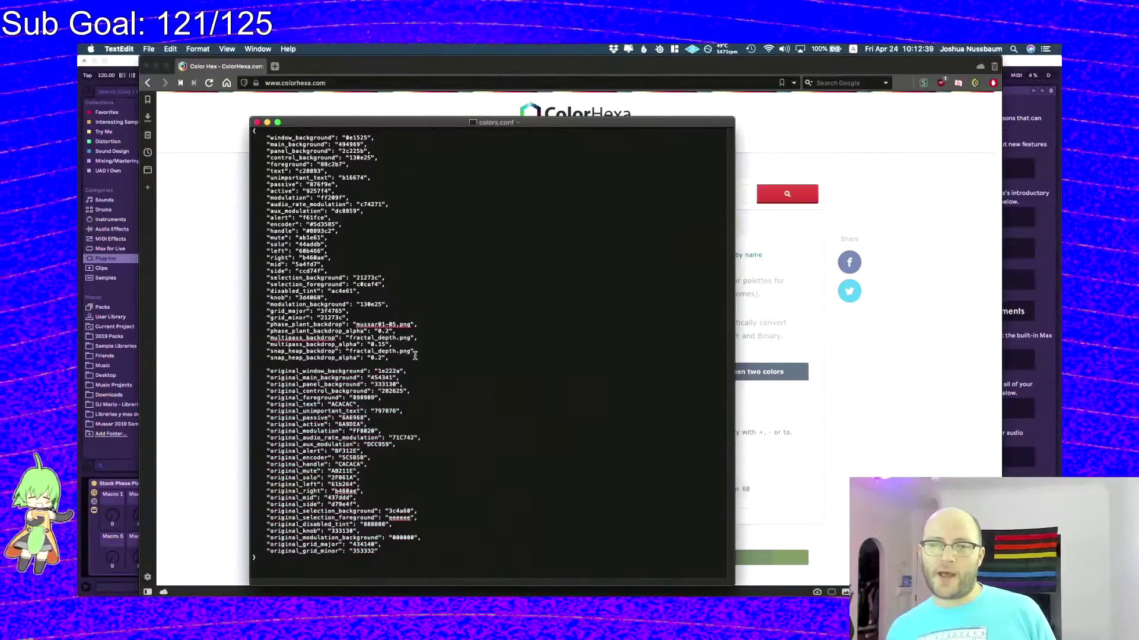
pyautogui.moveTo(415, 355); pyautogui.dragTo(261, 137)
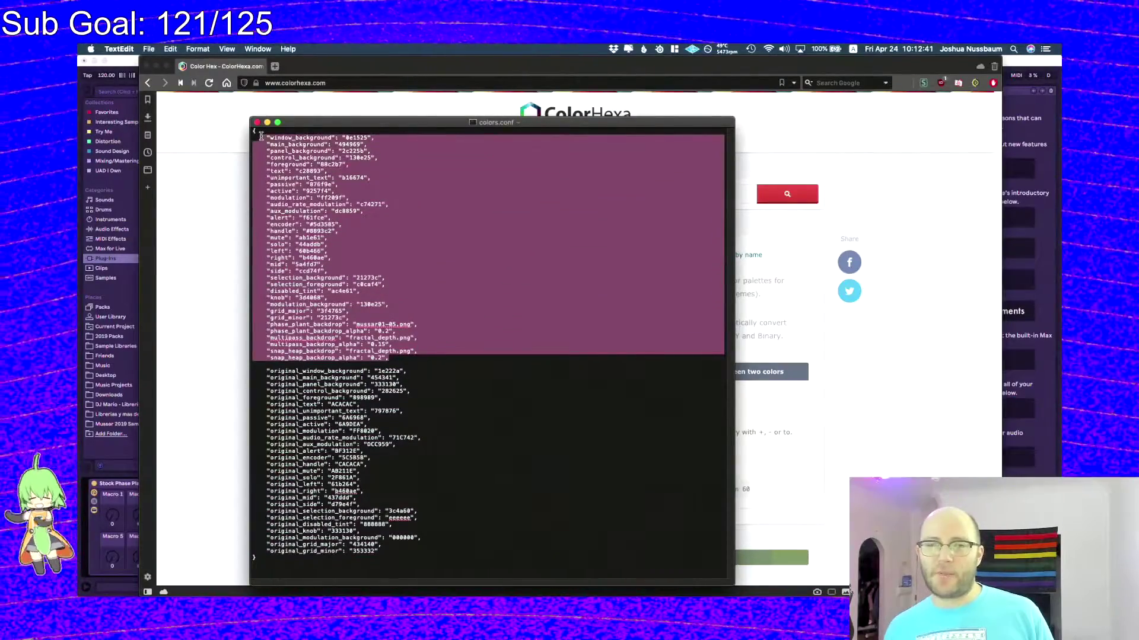
pyautogui.click(281, 134)
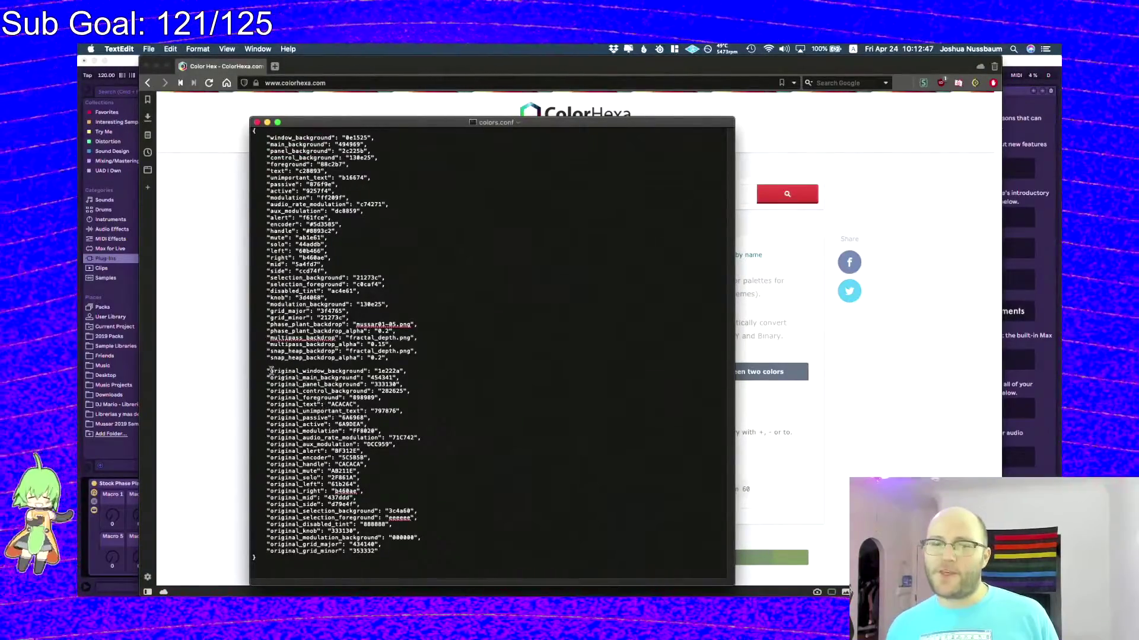
pyautogui.moveTo(269, 370); pyautogui.dragTo(411, 548)
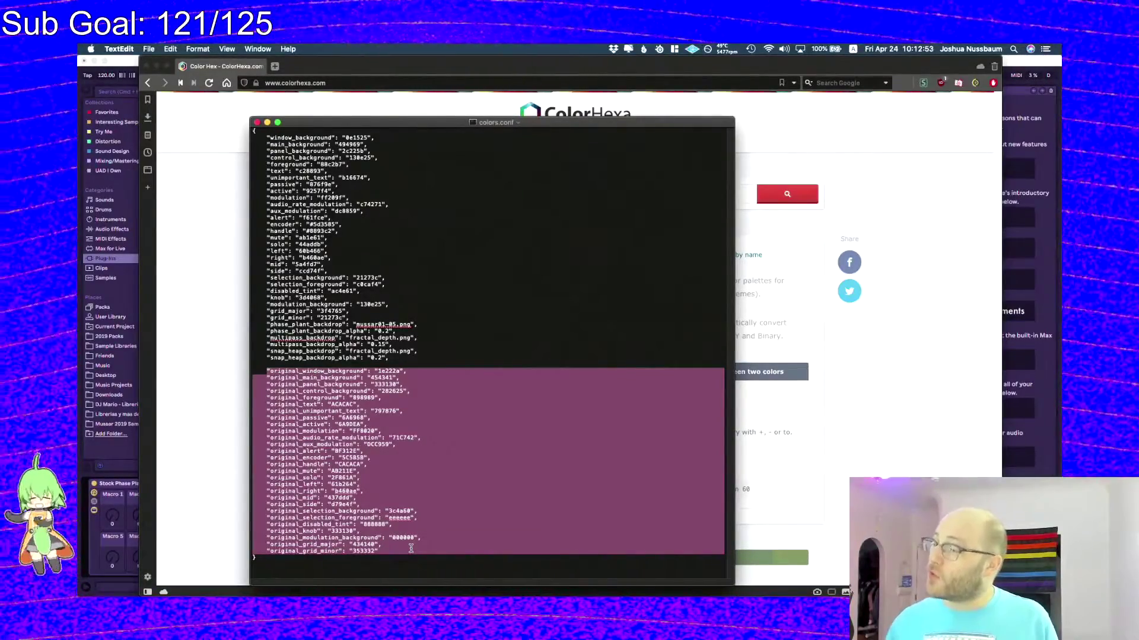
pyautogui.click(386, 371)
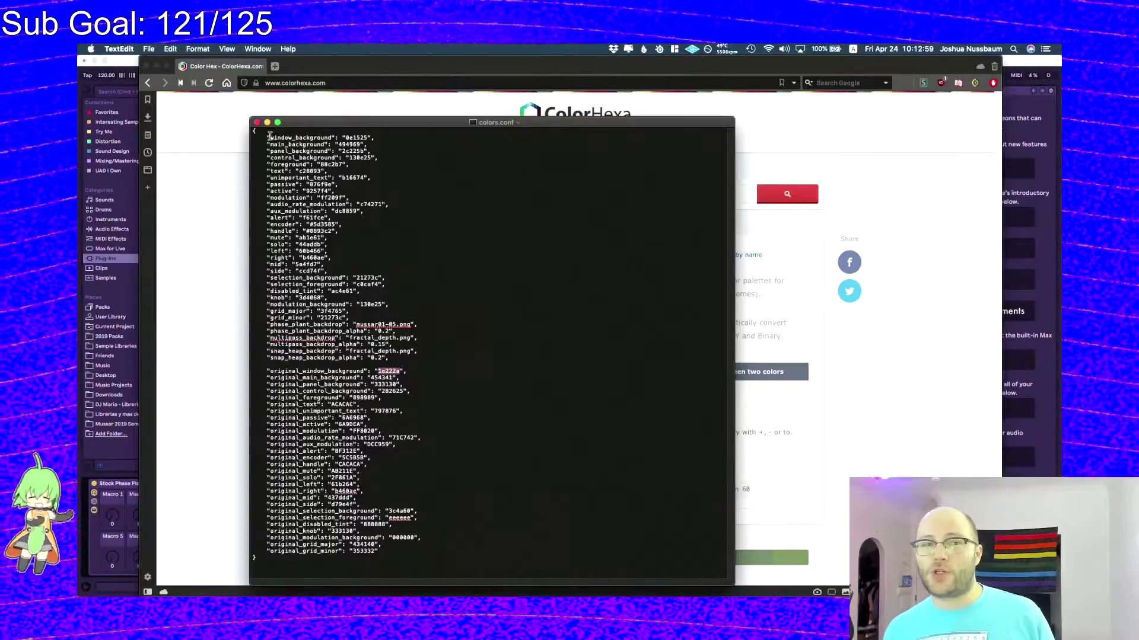
pyautogui.moveTo(270, 136); pyautogui.dragTo(428, 356)
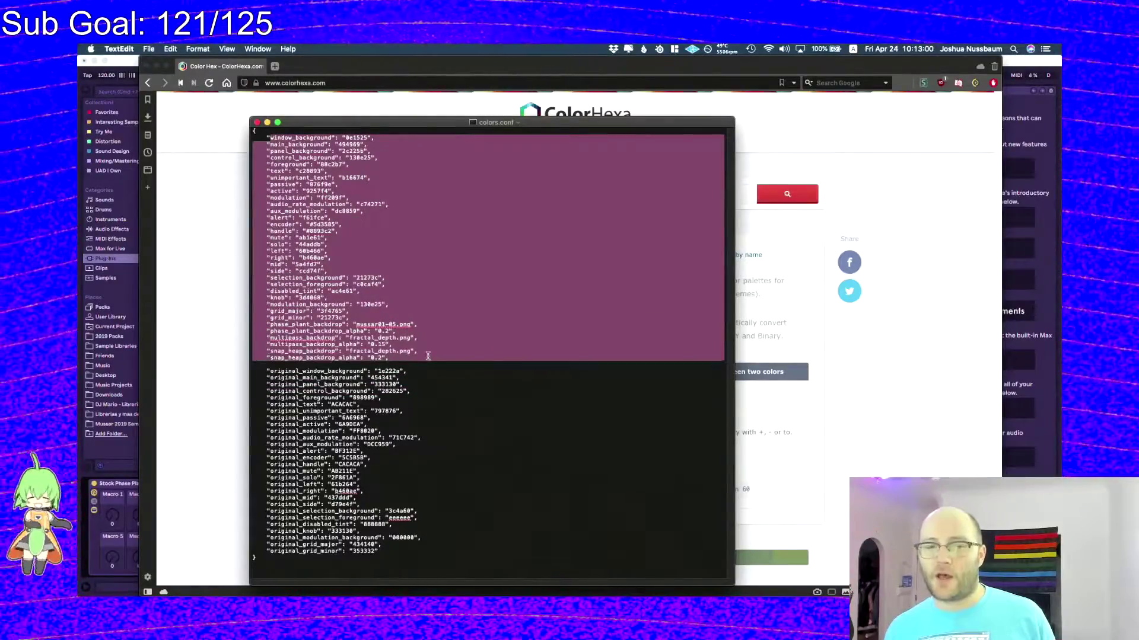
pyautogui.click(374, 320)
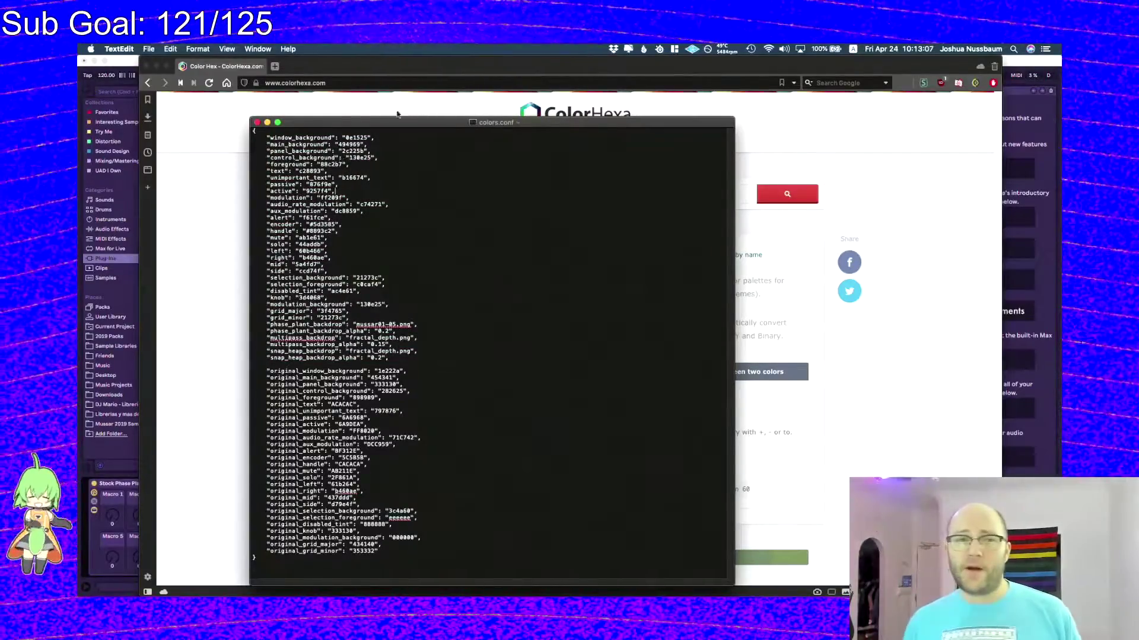
# - Reposition the colors.conf window and highlight the image file name of the phase_plant_backdrop entry
pyautogui.moveTo(418, 124); pyautogui.dragTo(335, 88)
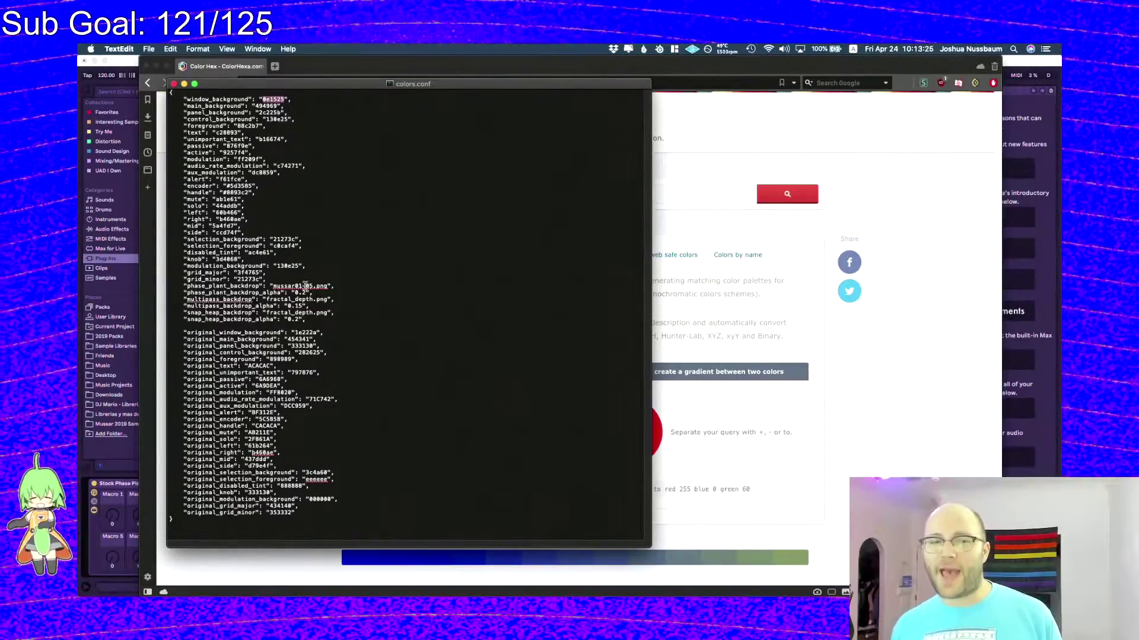
pyautogui.moveTo(329, 285); pyautogui.dragTo(276, 289)
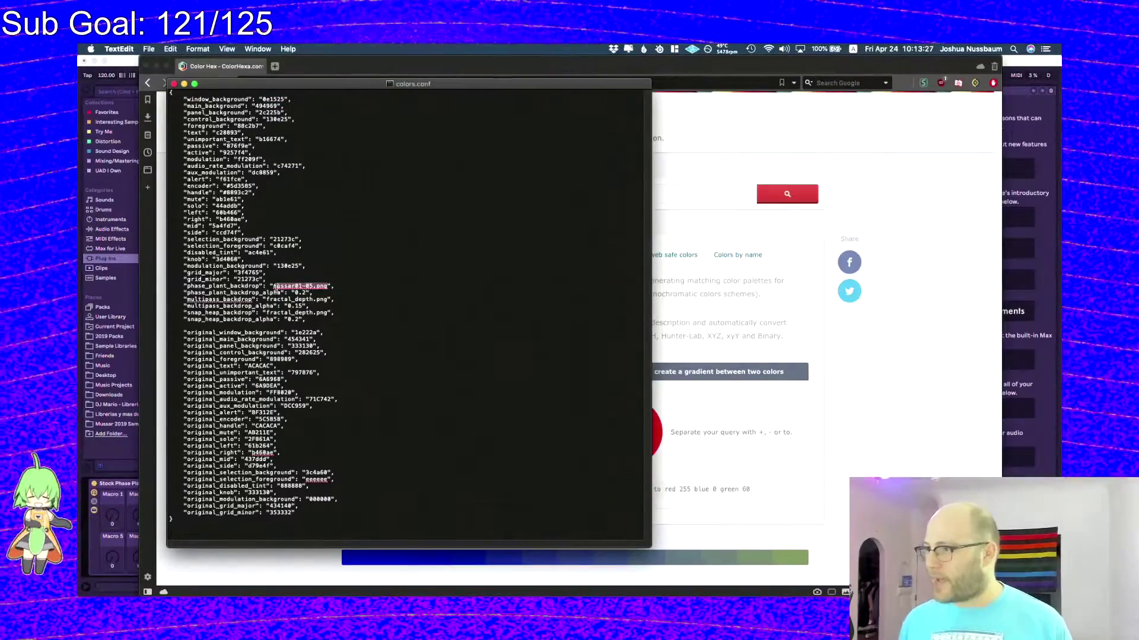
pyautogui.click(328, 259)
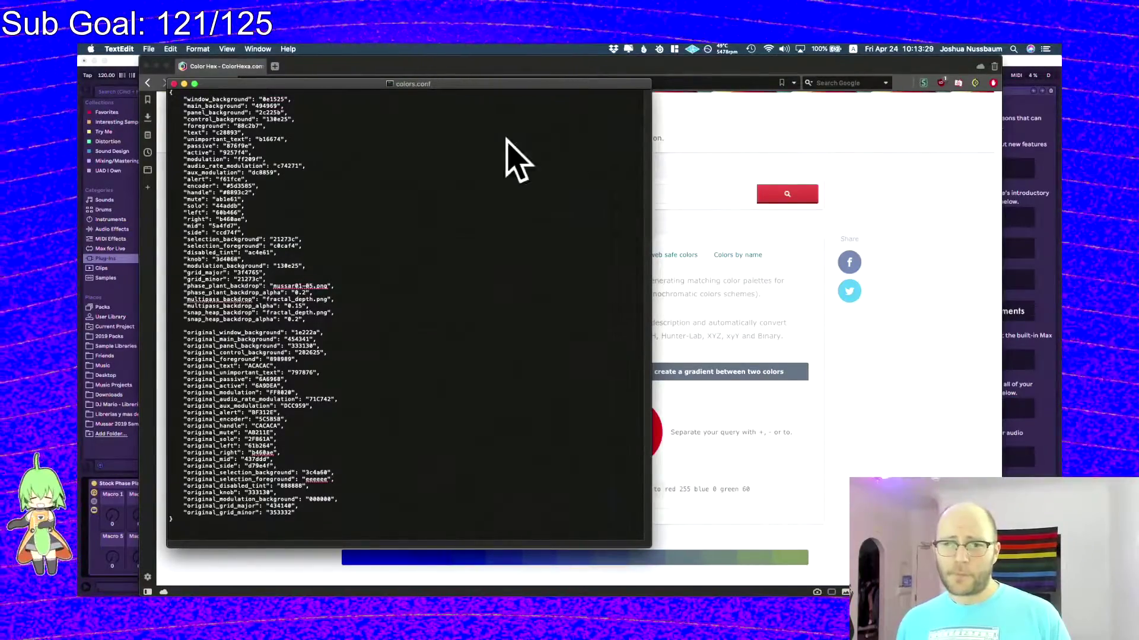
# - Minimize colors.conf, bring the ColorHexa page forward, and switch to Ableton Live to view the skinned Phase Plant
pyautogui.doubleClick(538, 85)
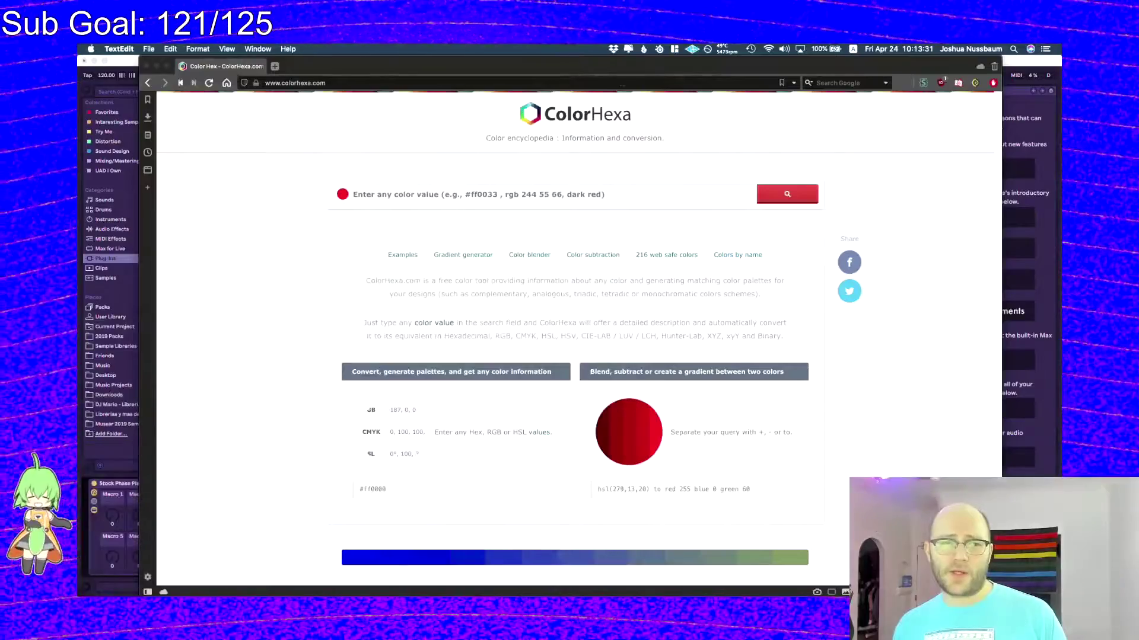
pyautogui.click(563, 304)
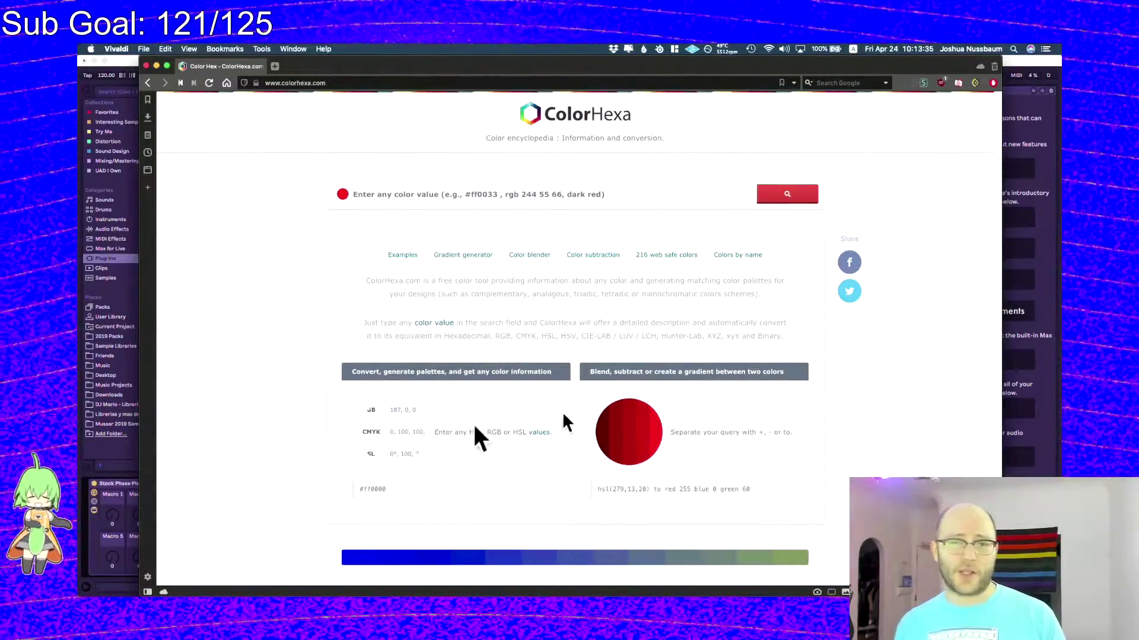
pyautogui.click(1015, 440)
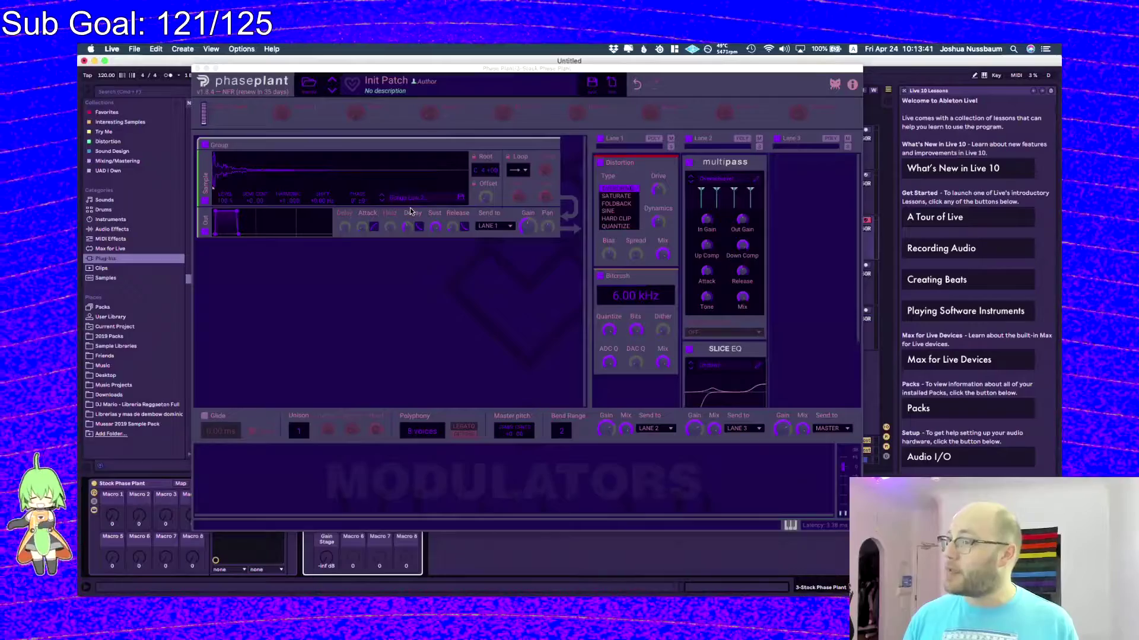
# - Switch to Discord and enlarge the shared dark teal Phase Plant and white-and-orange Snap Heap skin screenshots in the skins channel
pyautogui.press('super+Tab')
pyautogui.scroll(15, 507, 416)
pyautogui.click(308, 336)
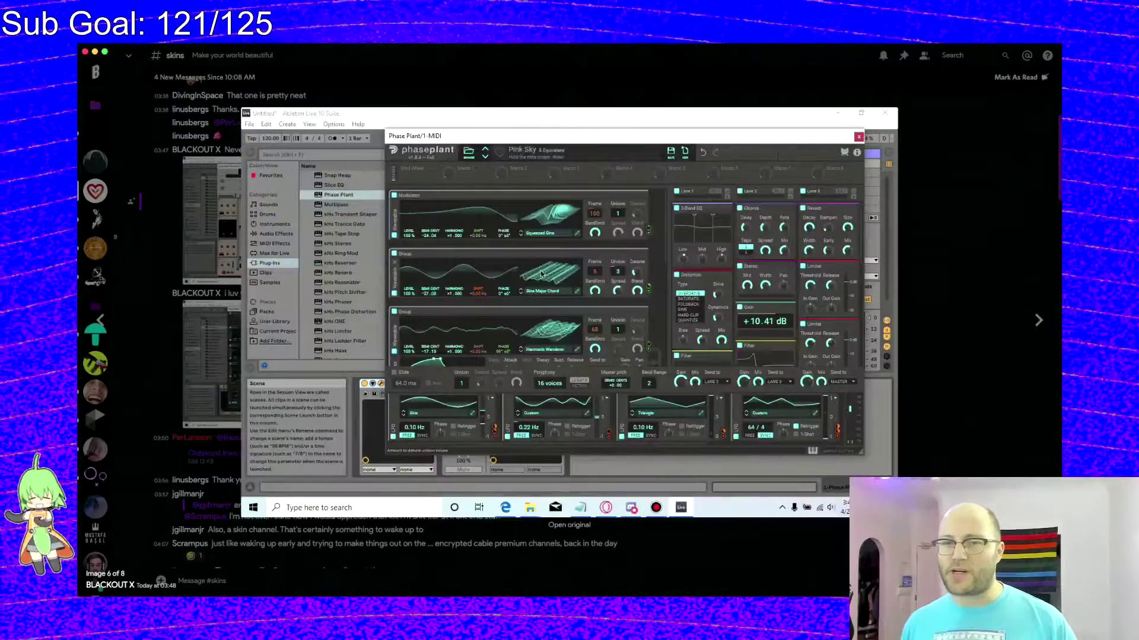
pyautogui.click(955, 325)
pyautogui.click(301, 231)
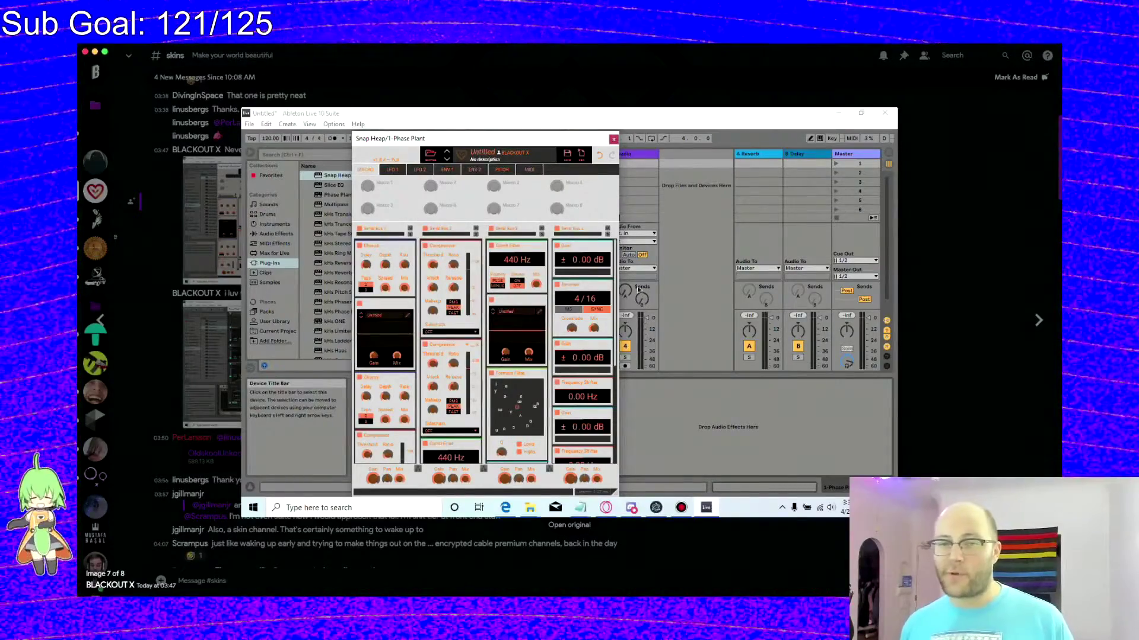
pyautogui.click(941, 313)
# - View the Night Fox skin screenshot and the Phase Plant skin with the green textured backdrop at larger size
pyautogui.scroll(5, 380, 256)
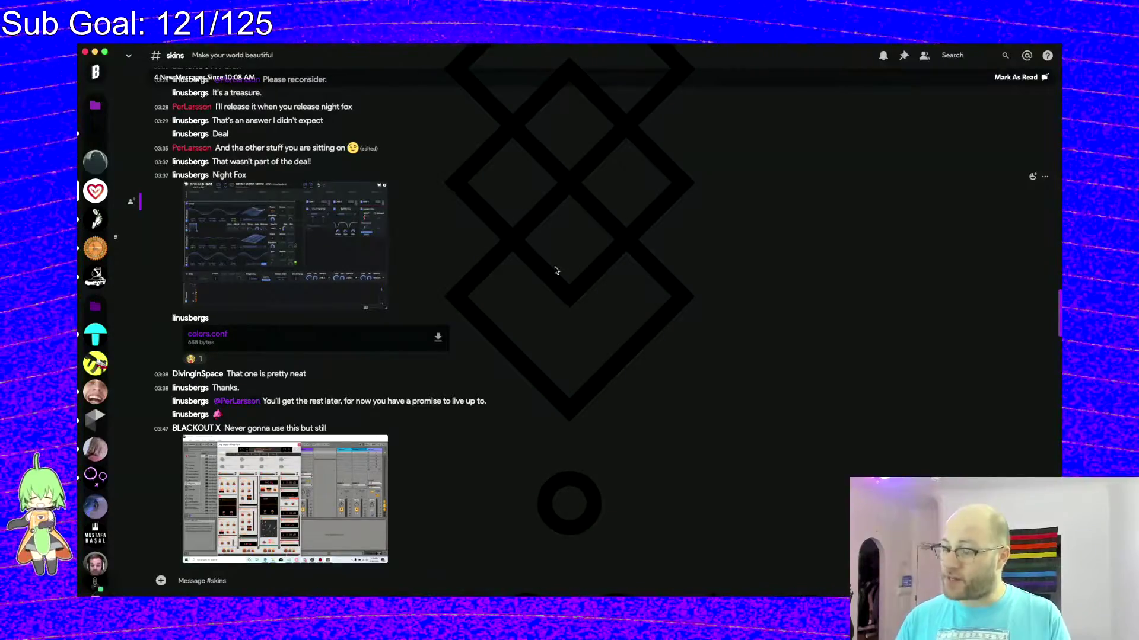
pyautogui.click(342, 242)
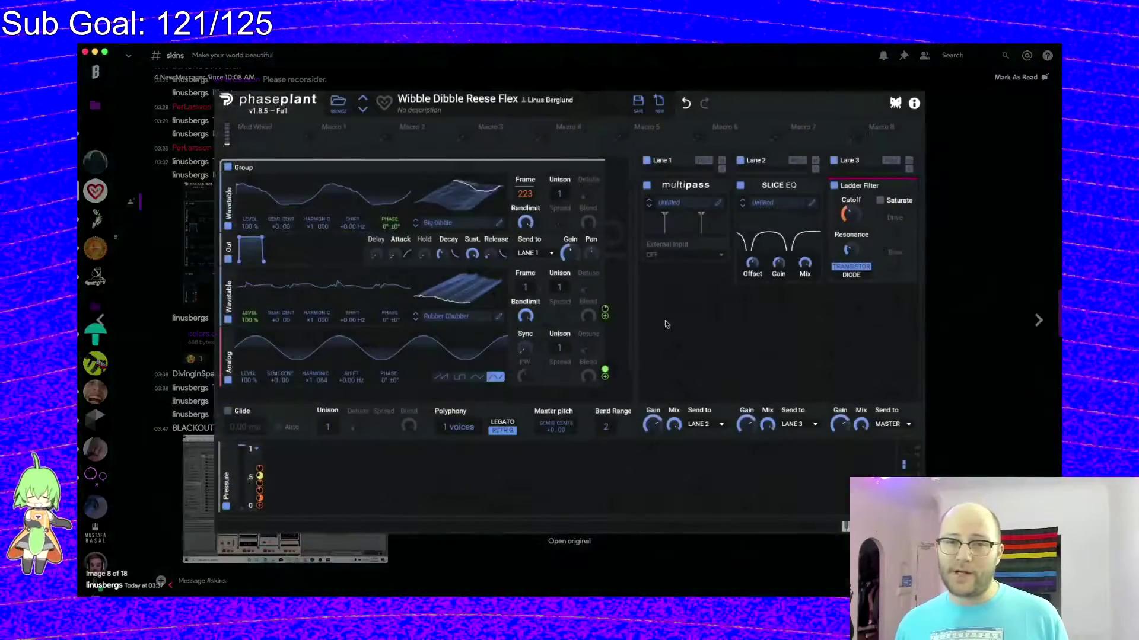
pyautogui.click(953, 293)
pyautogui.scroll(10, 439, 267)
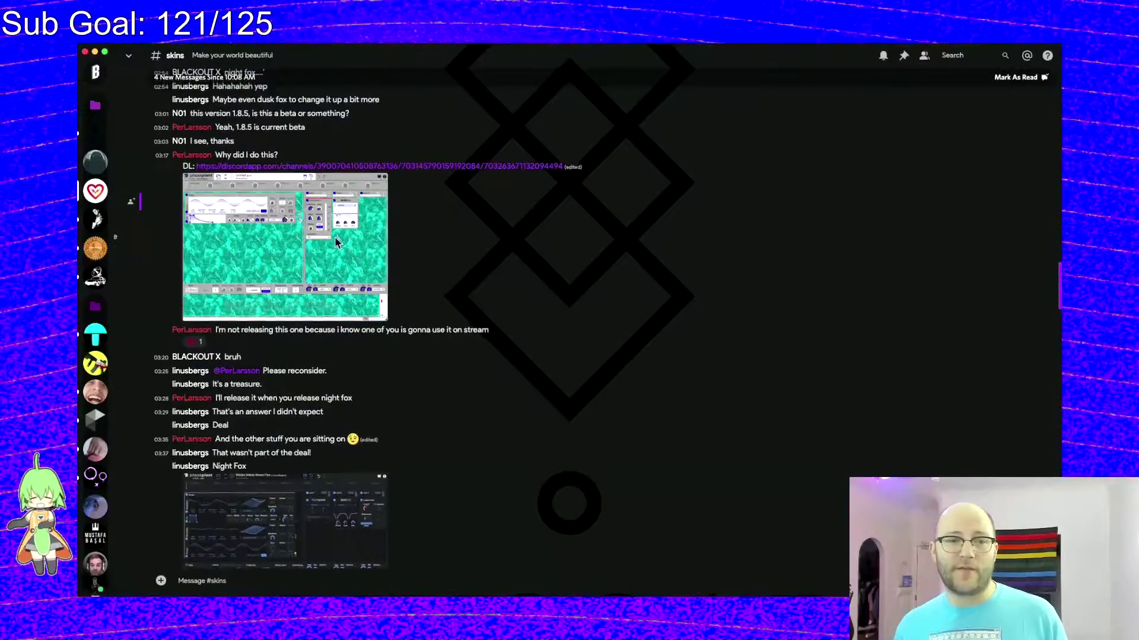
pyautogui.click(326, 237)
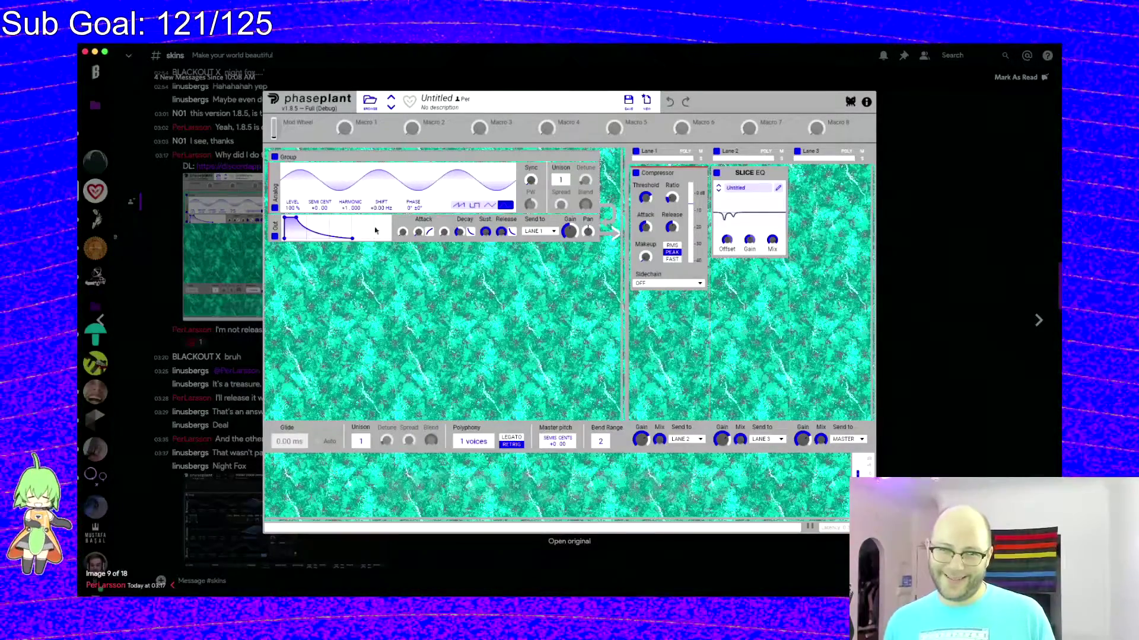
pyautogui.press('Escape')
# - Browse the other skins shared in the channel and enlarge the screenshot of the dark Multipass skin with yellow accents
pyautogui.scroll(5, 359, 218)
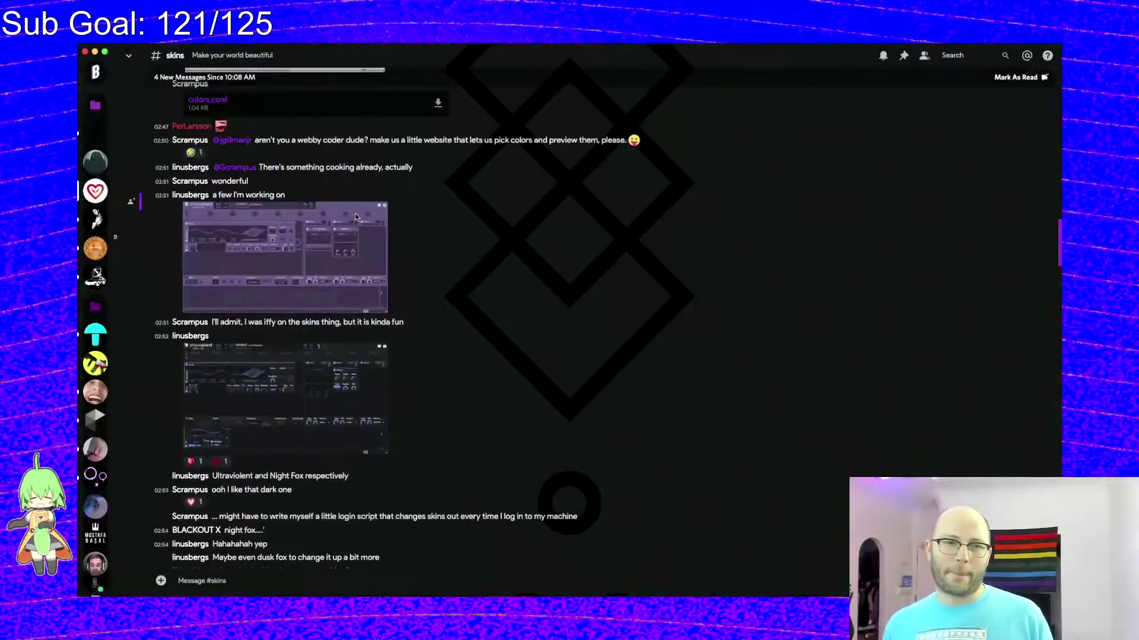
pyautogui.scroll(8, 361, 220)
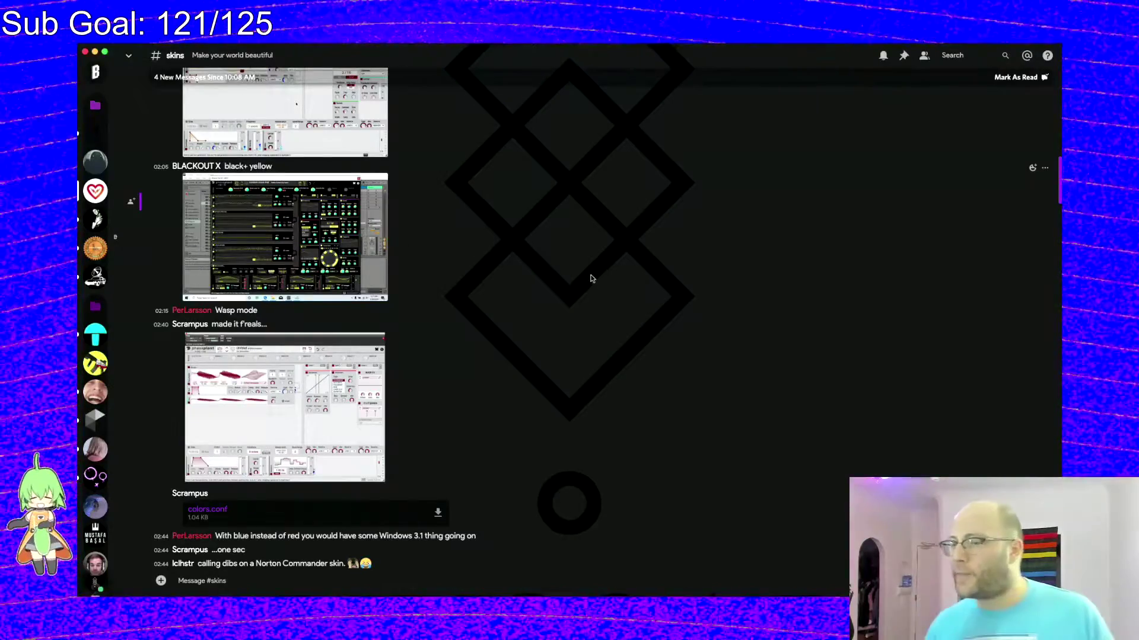
pyautogui.scroll(-15, 590, 273)
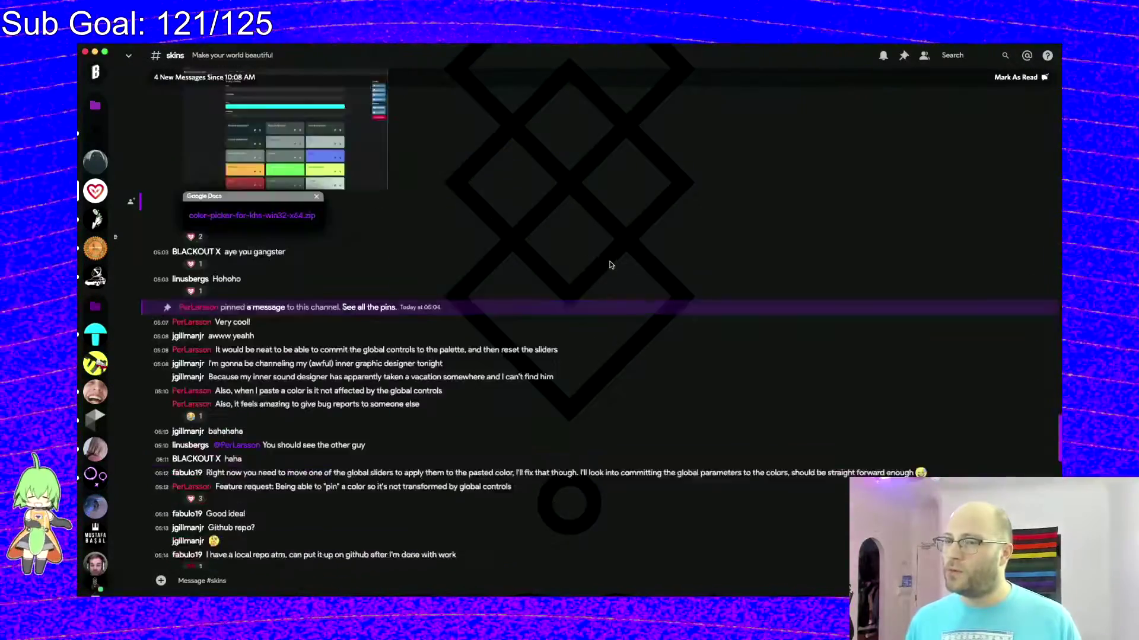
pyautogui.scroll(-15, 610, 268)
pyautogui.scroll(-5, 612, 259)
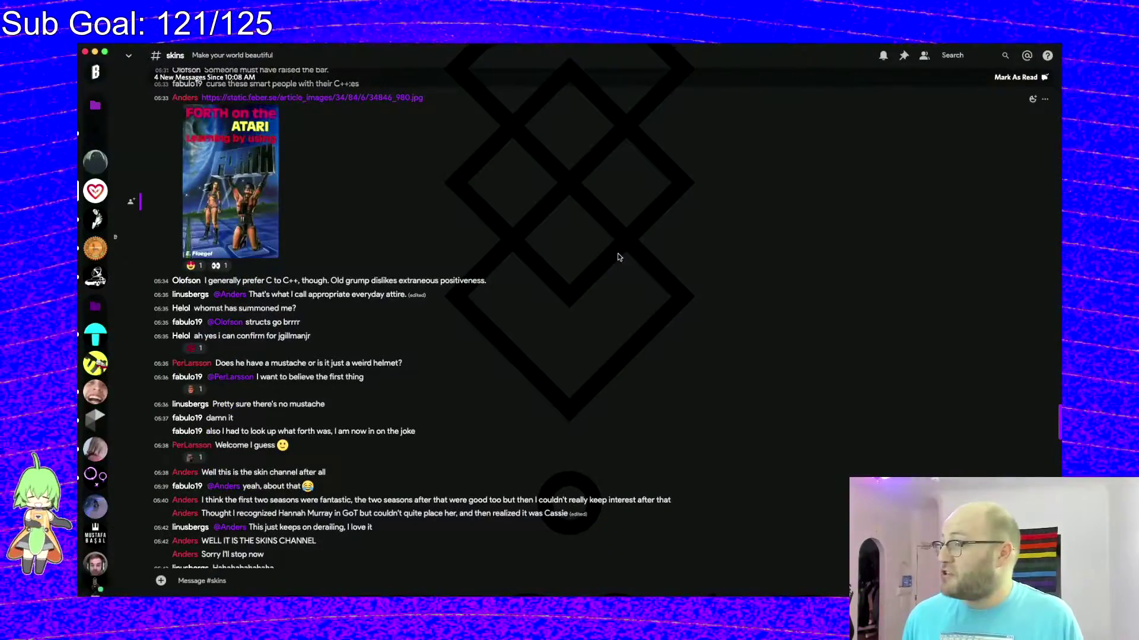
pyautogui.scroll(-2, 618, 257)
pyautogui.scroll(-5, 618, 258)
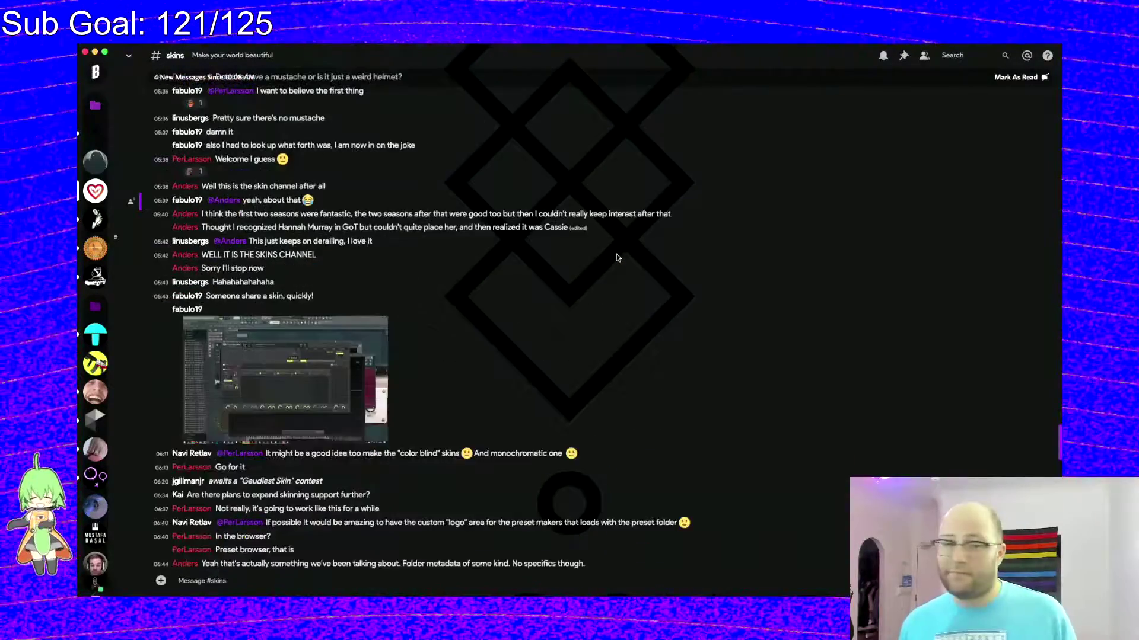
pyautogui.click(358, 289)
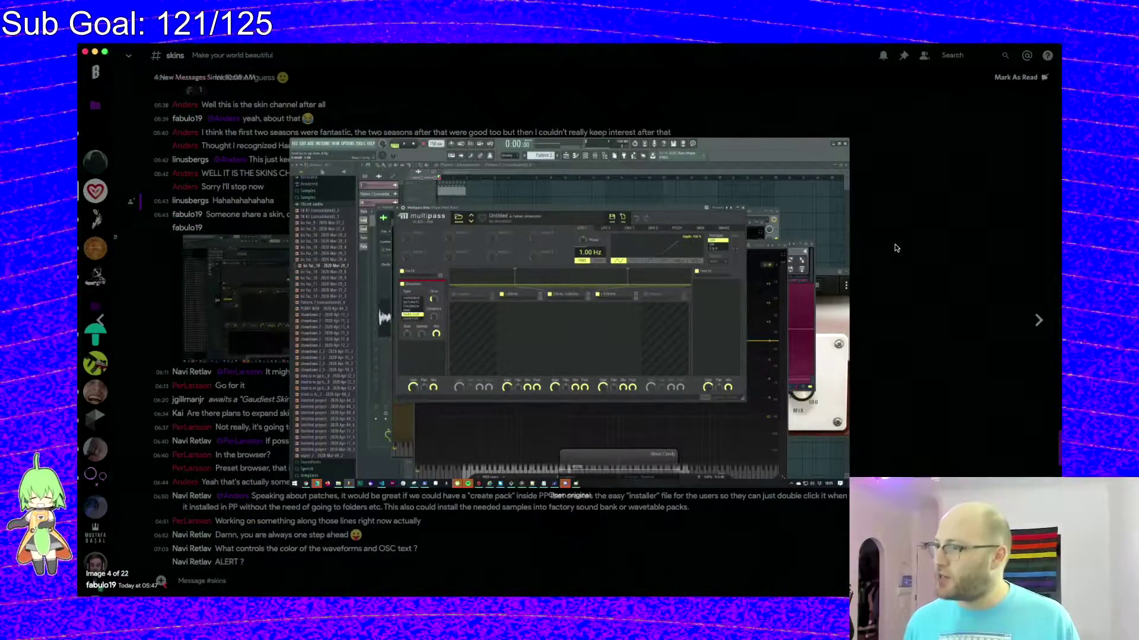
# - Close the enlarged Multipass skin screenshot and read through the newer messages in the skins channel
pyautogui.click(906, 230)
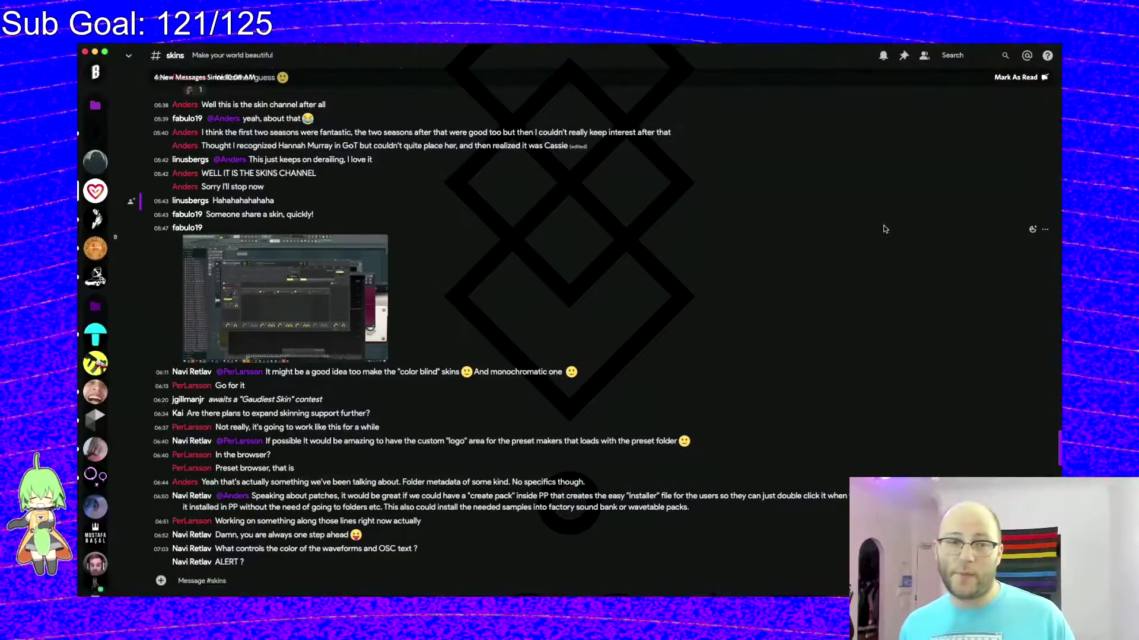
pyautogui.scroll(-10, 884, 228)
pyautogui.scroll(-5, 882, 229)
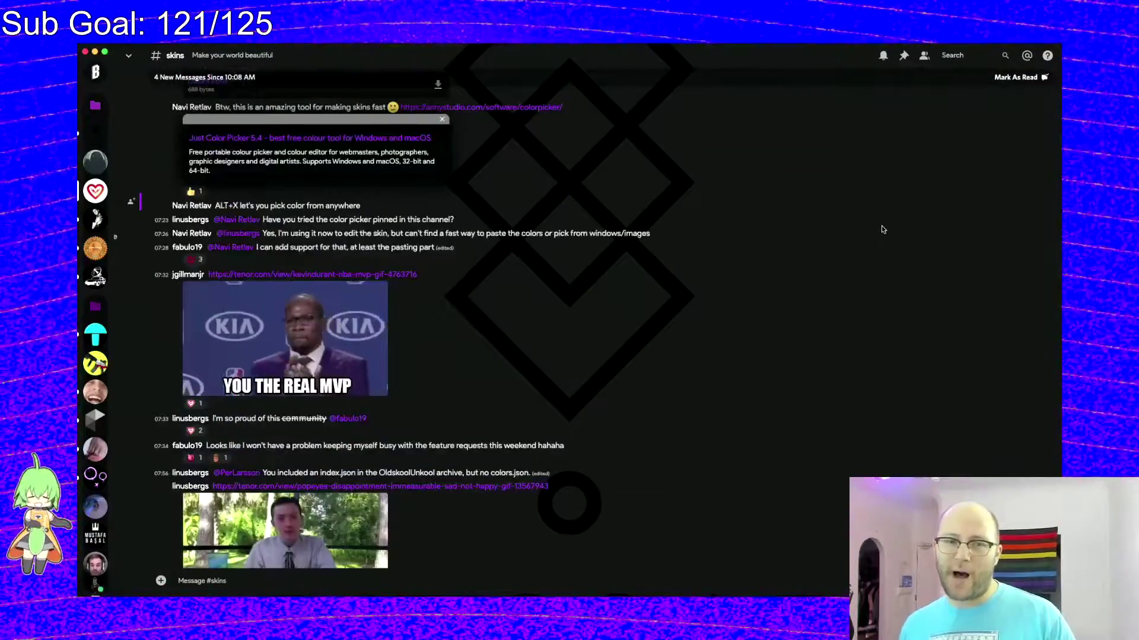
pyautogui.scroll(-3, 882, 229)
pyautogui.scroll(2, 882, 230)
# - Switch to Ableton Live, show the User Library in the browser, and reopen the Phase Plant window from the third track
pyautogui.hotkey('ctrl', 'Left')
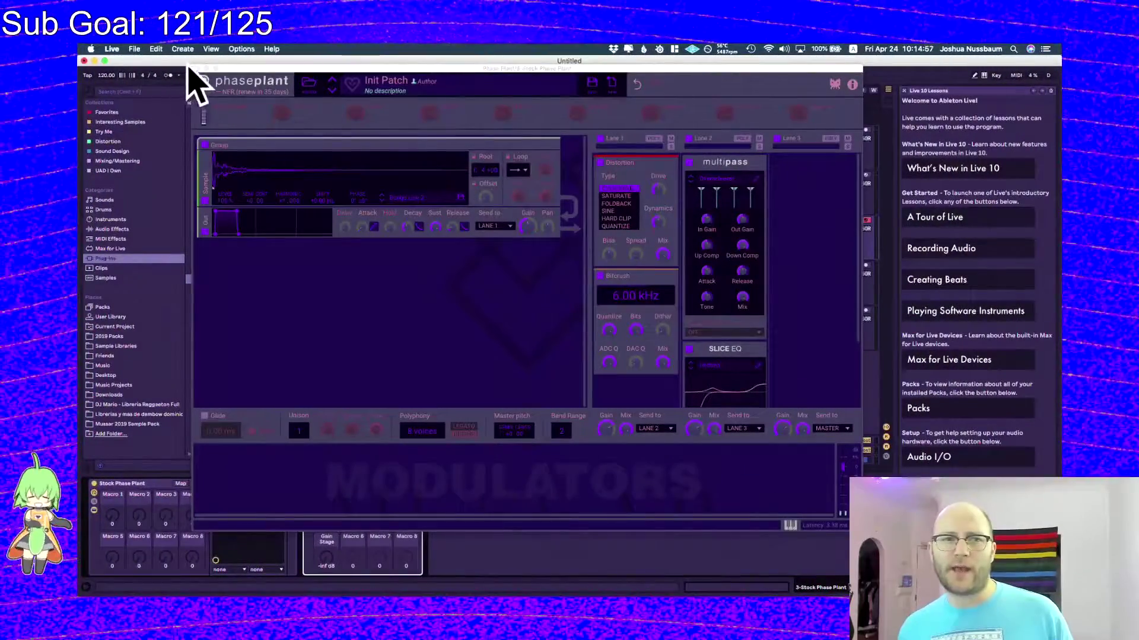
pyautogui.click(195, 68)
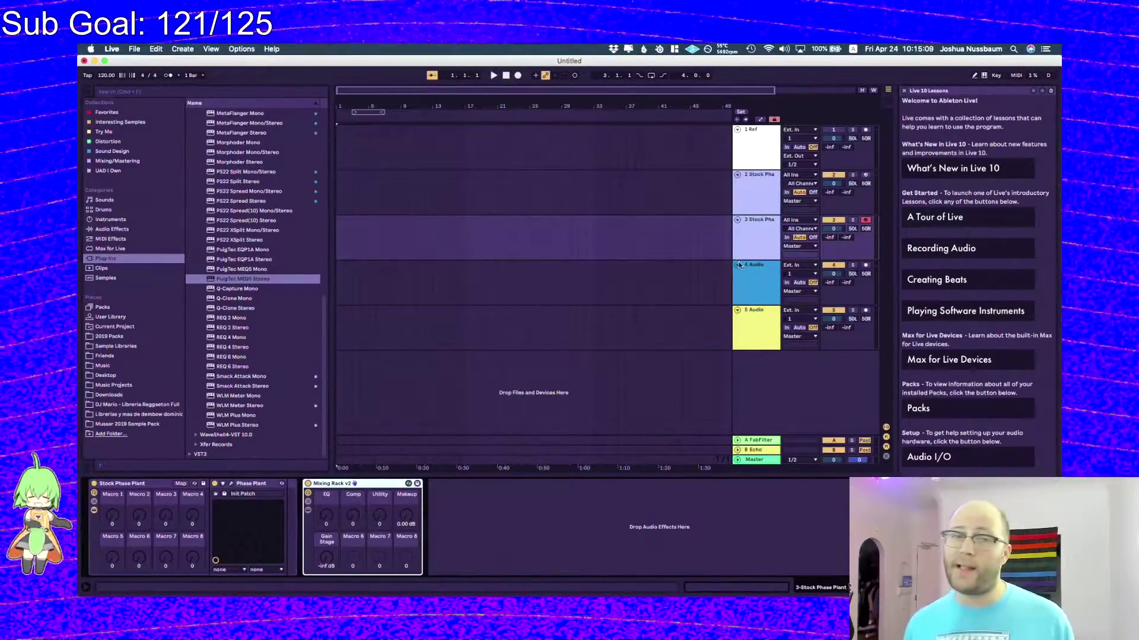
pyautogui.click(111, 317)
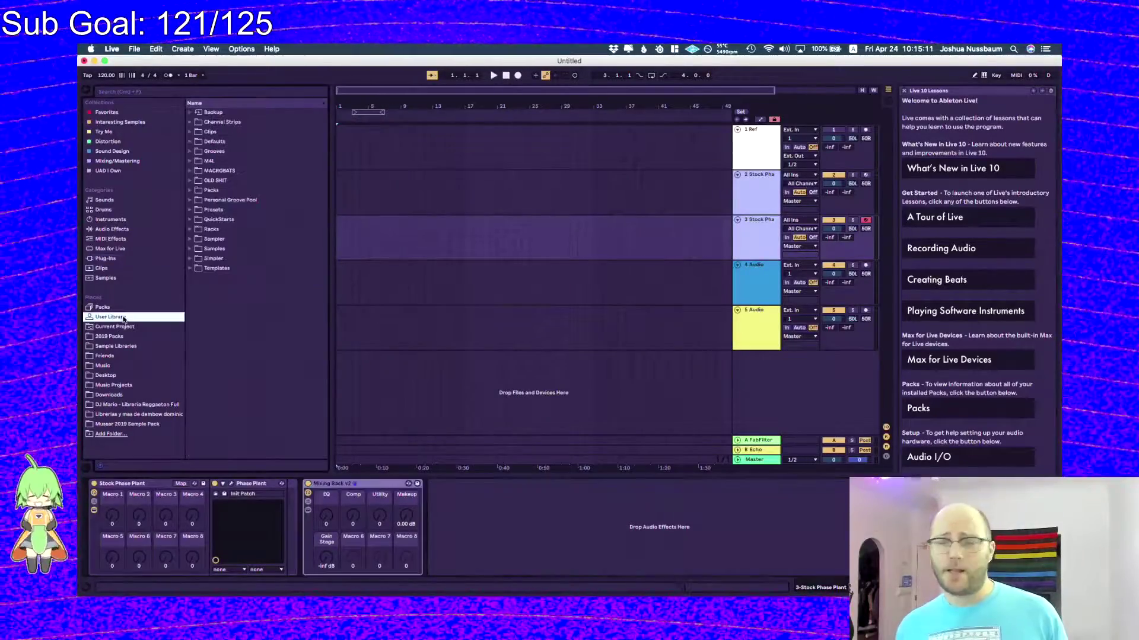
pyautogui.click(769, 236)
pyautogui.click(233, 484)
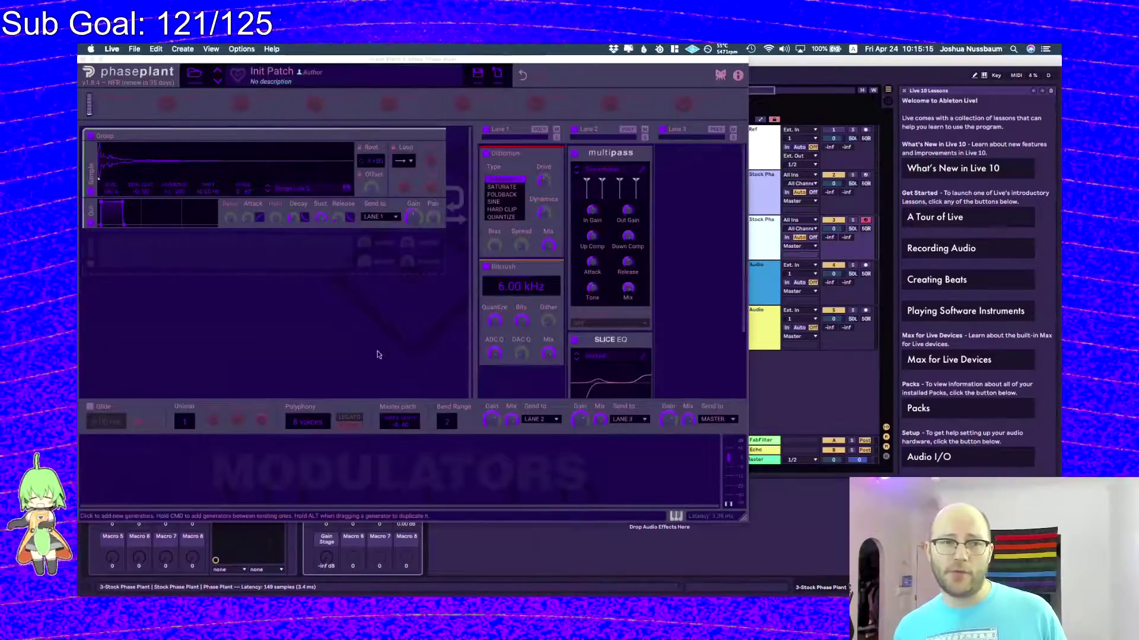
# - Check ColorHexa and colors.conf, and return to Ableton Live to view the skinned Multipass loaded in Phase Plant's effect lane
pyautogui.press('super+Tab')
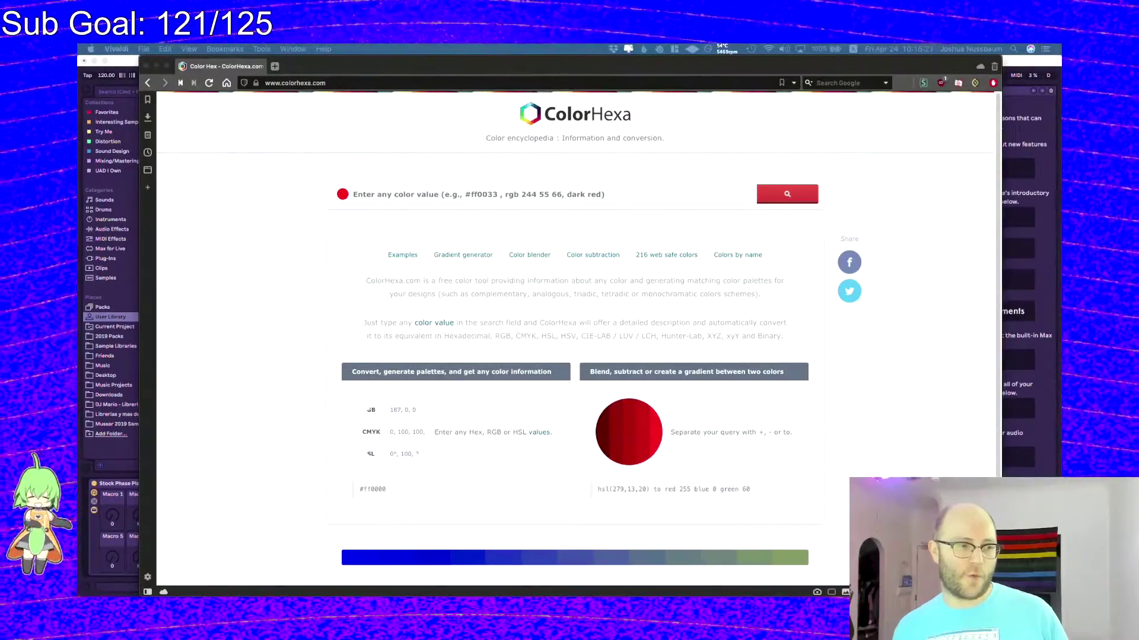
pyautogui.press('super+Tab')
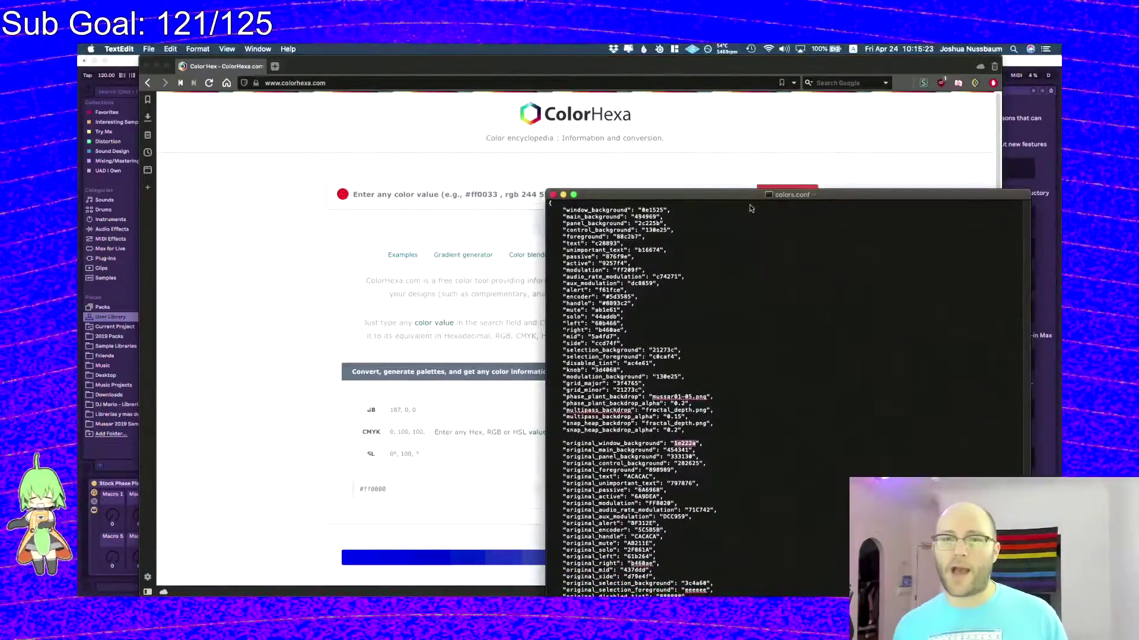
pyautogui.press('super+Tab')
pyautogui.press('super+Tab')
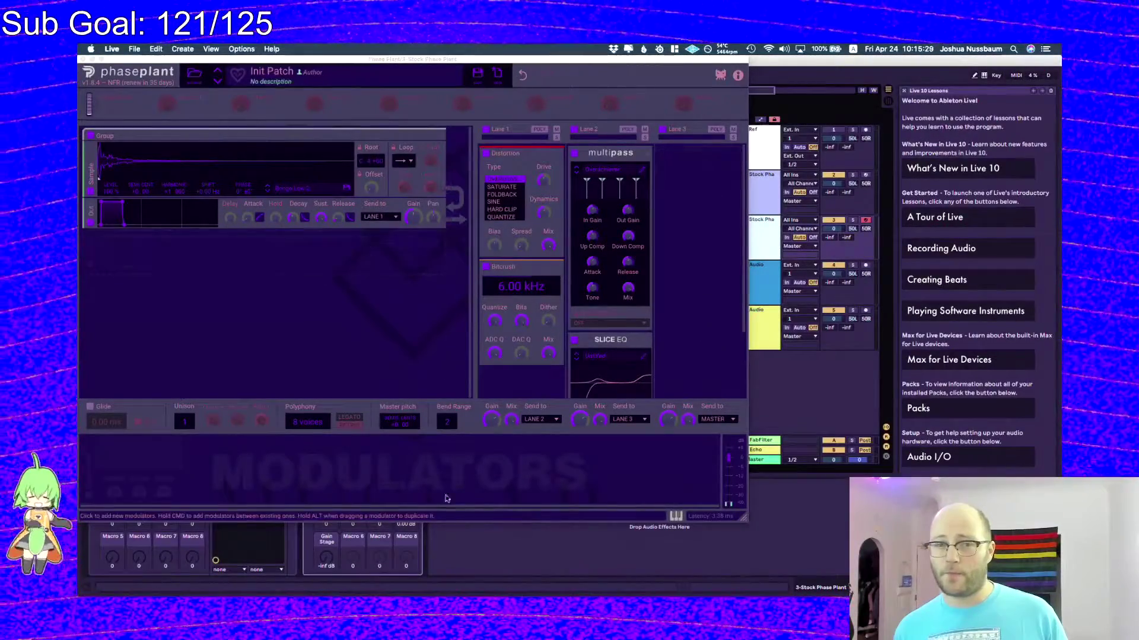
pyautogui.click(635, 176)
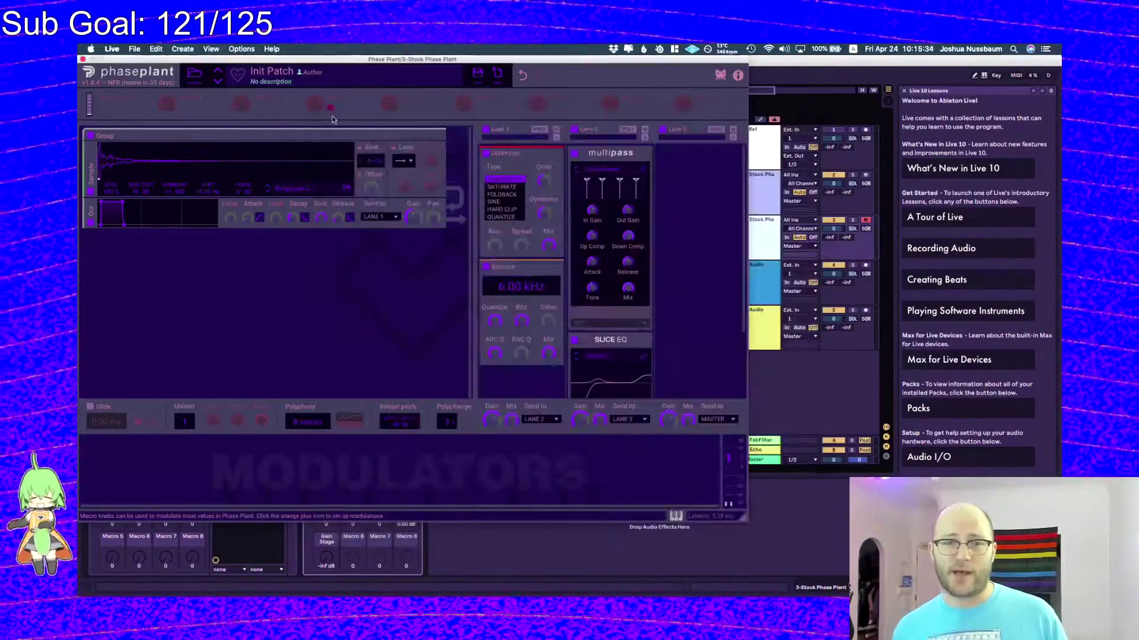
pyautogui.click(330, 116)
# - Switch to ColorHexa, look up the copied color 1e222a, and examine its schemes, tones and color blindness simulations
pyautogui.press('super+Tab')
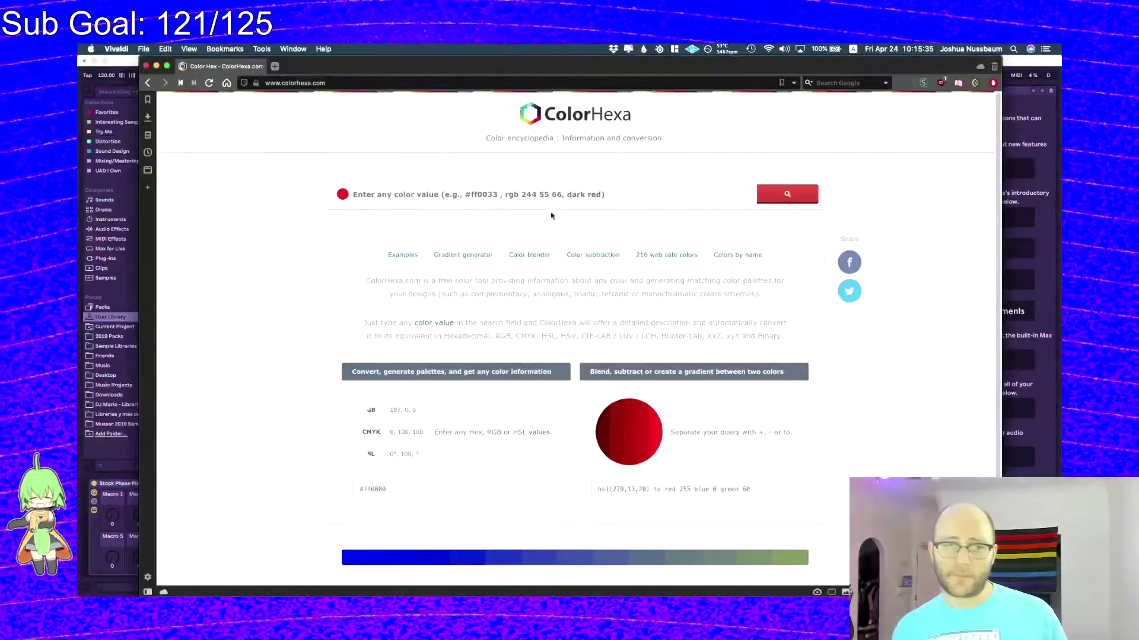
pyautogui.click(485, 197)
pyautogui.write('1e222a')
pyautogui.press('Return')
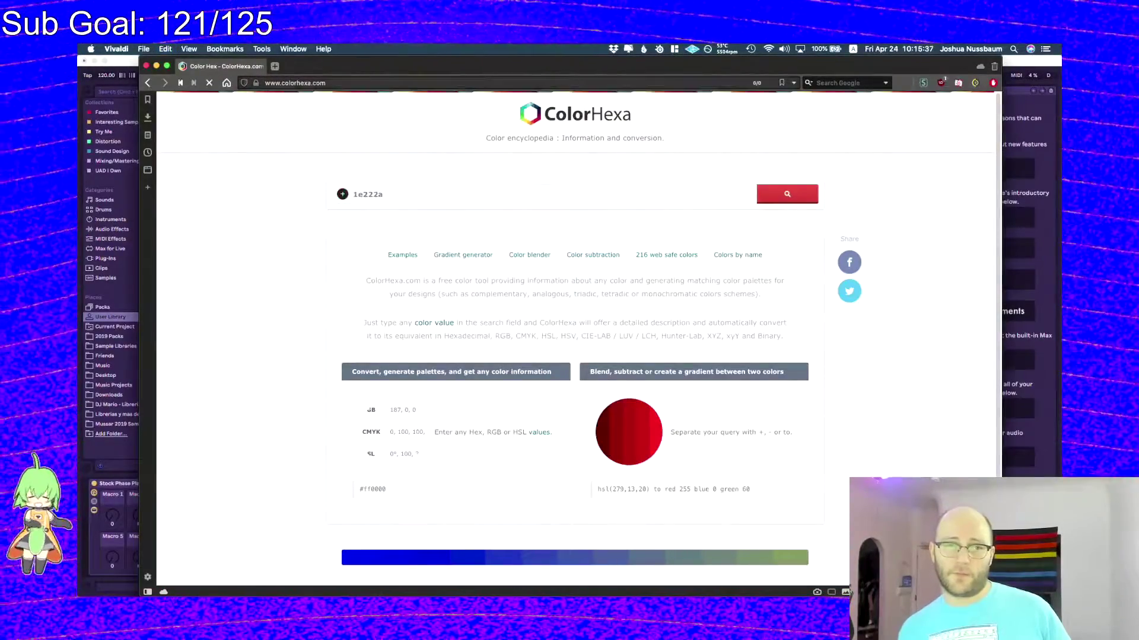
pyautogui.scroll(-10, 436, 315)
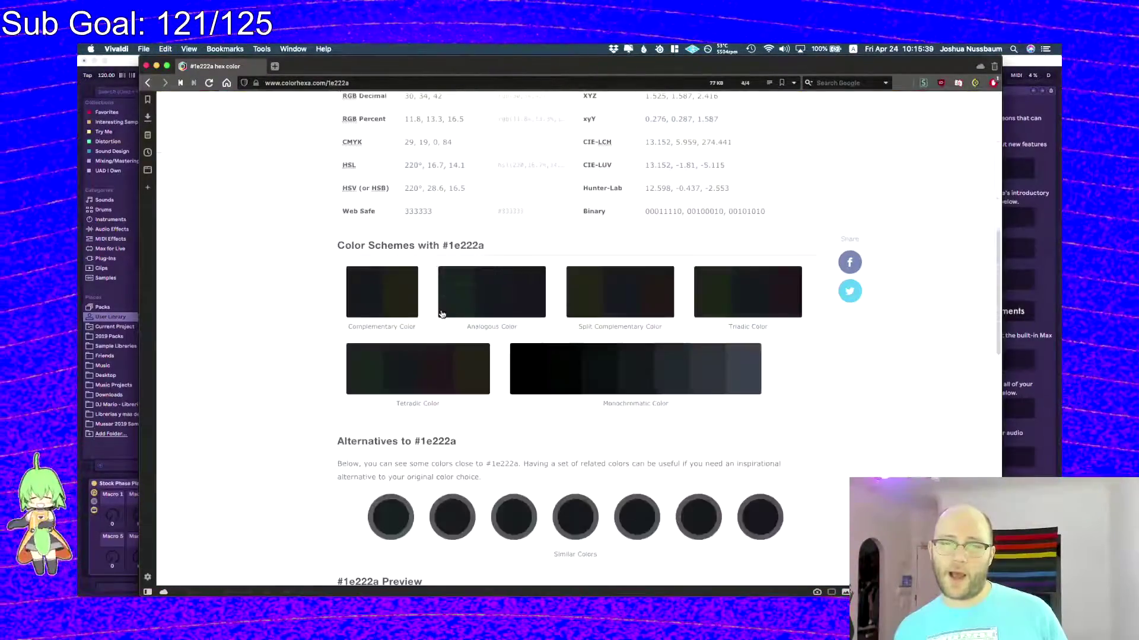
pyautogui.scroll(-10, 436, 315)
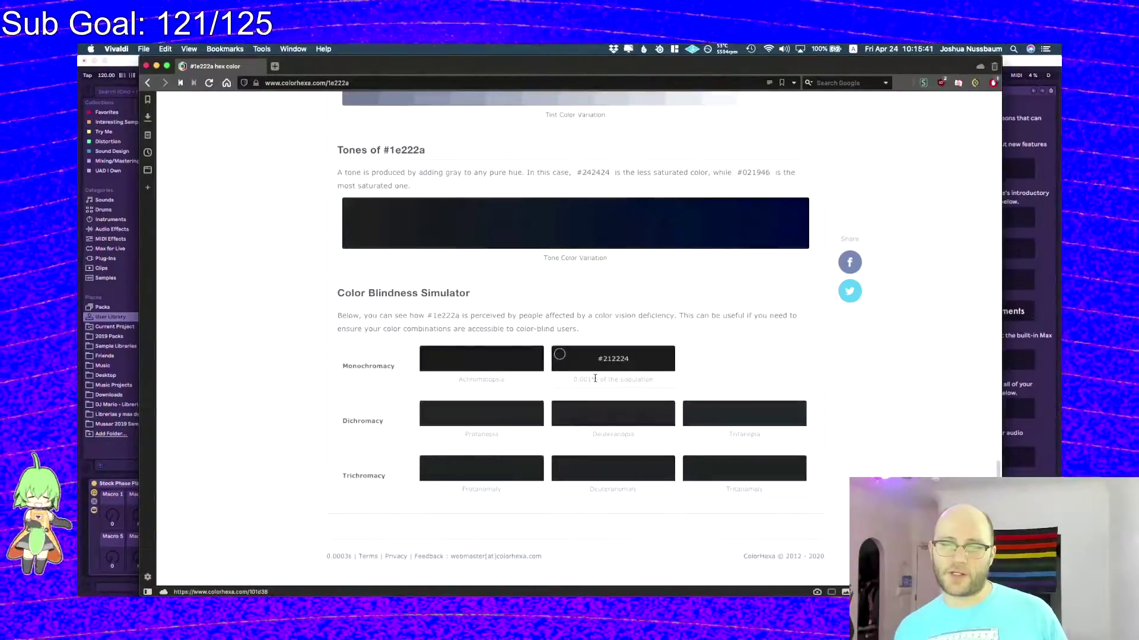
pyautogui.scroll(9, 605, 350)
pyautogui.scroll(10, 605, 350)
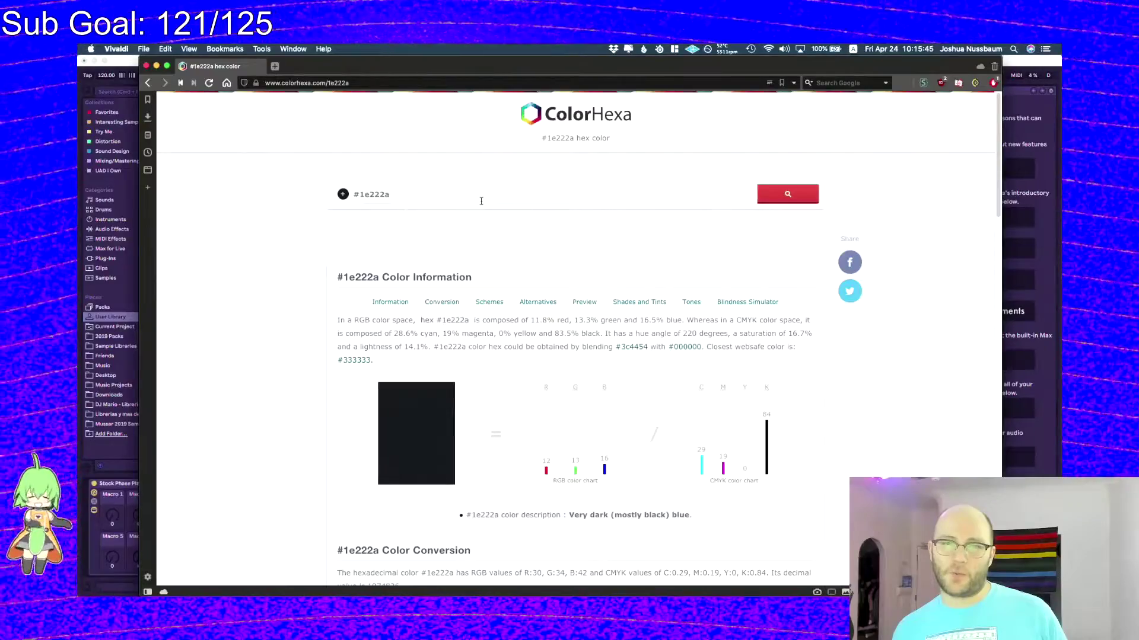
# - Look up the color 156433 on ColorHexa and examine its color schemes
pyautogui.moveTo(481, 201); pyautogui.dragTo(176, 190)
pyautogui.write('1')
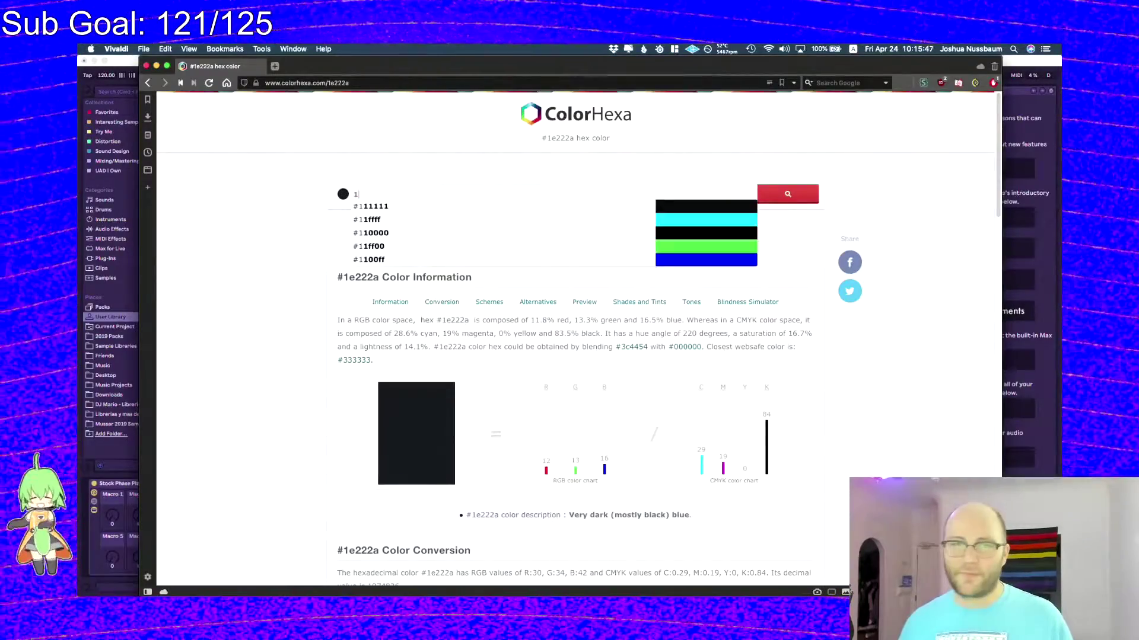
pyautogui.write('56433')
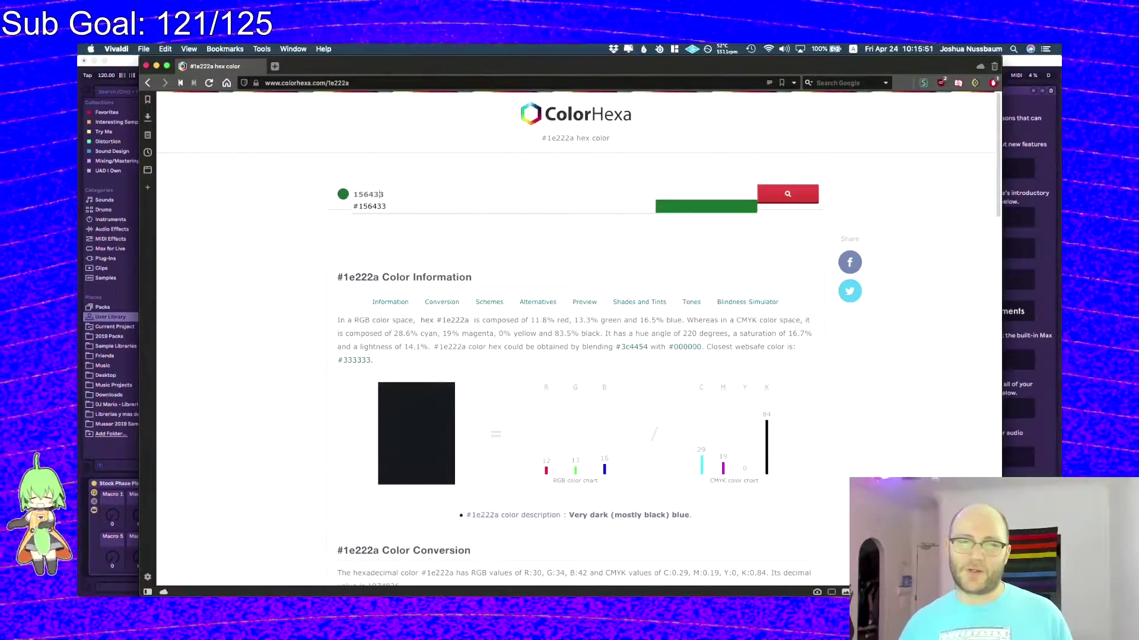
pyautogui.press('Return')
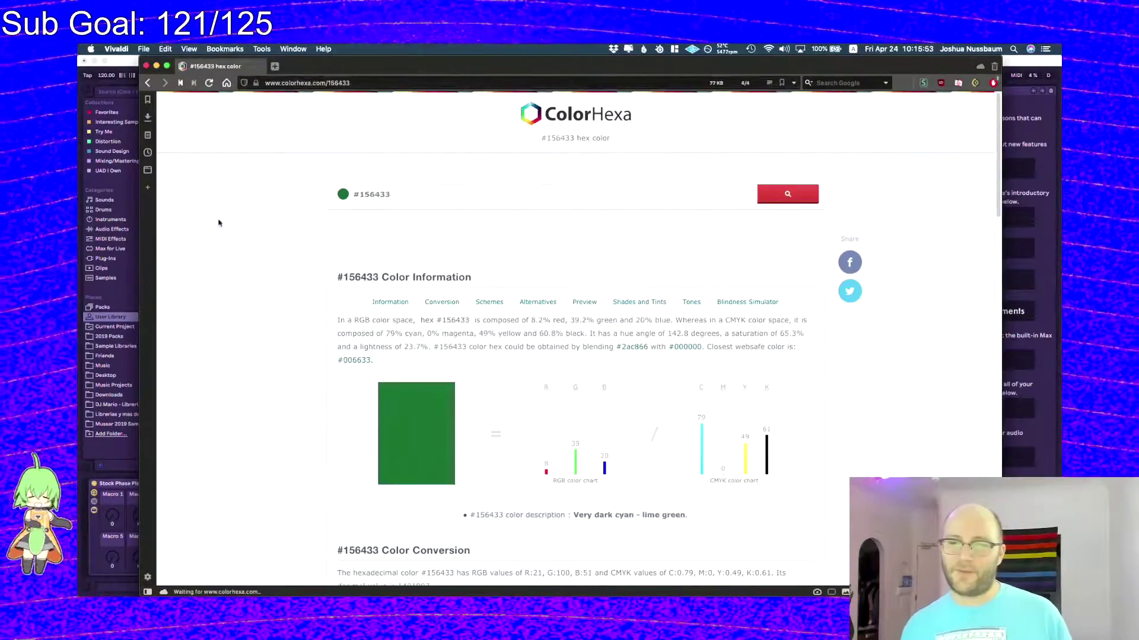
pyautogui.scroll(-8, 595, 408)
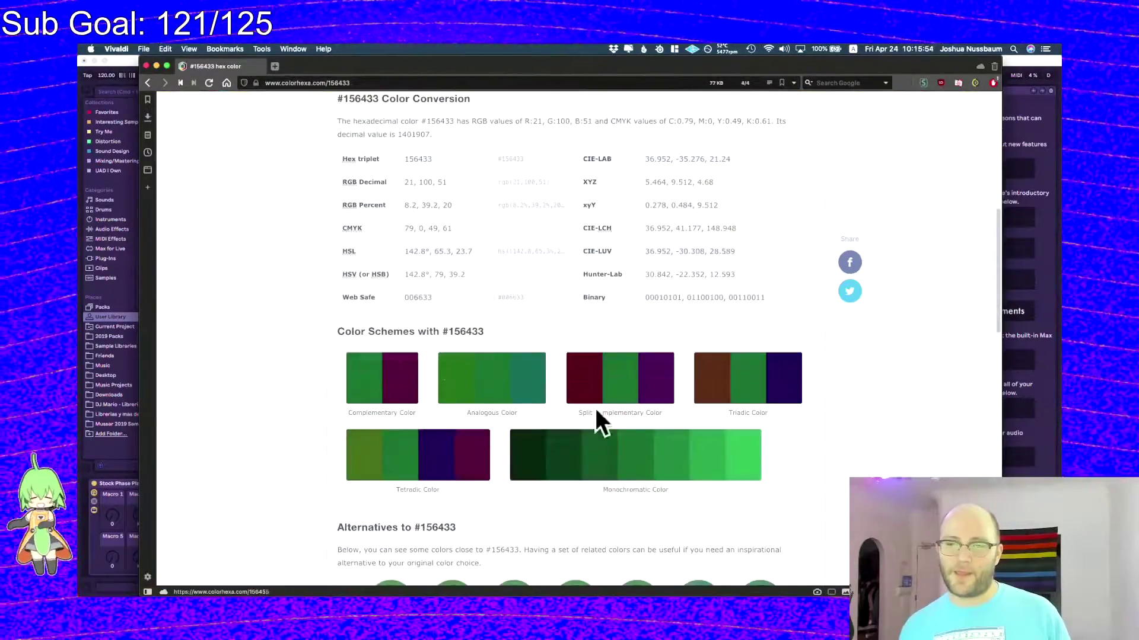
# - Open the split complementary color #5b1564, and from its analogous scheme open the color #341564
pyautogui.click(662, 389)
pyautogui.scroll(-10, 617, 326)
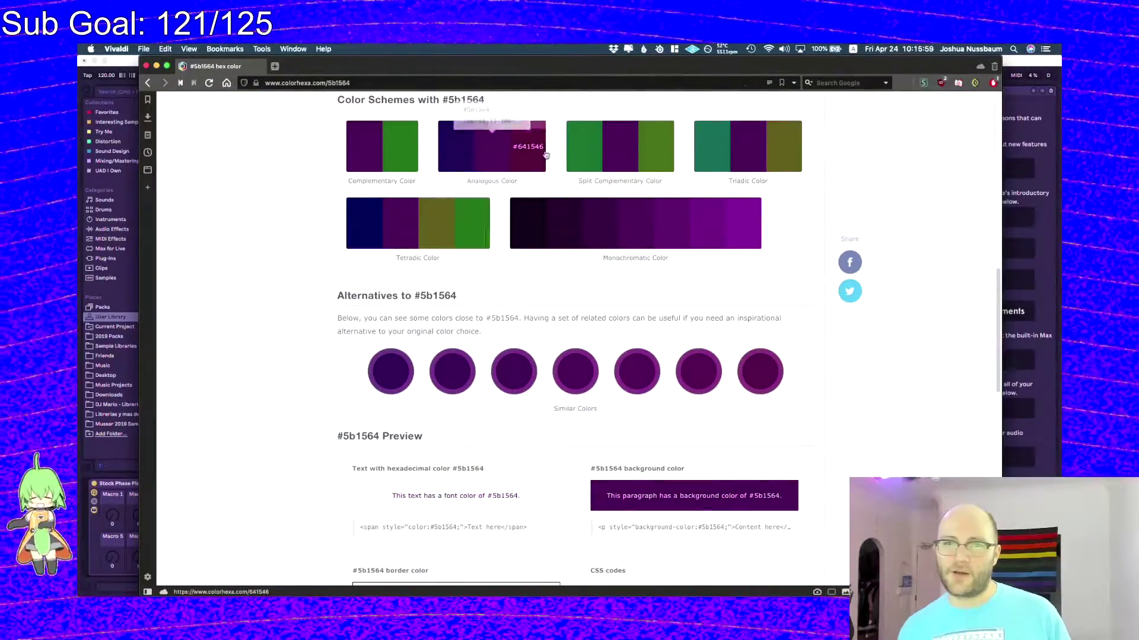
pyautogui.scroll(1, 460, 157)
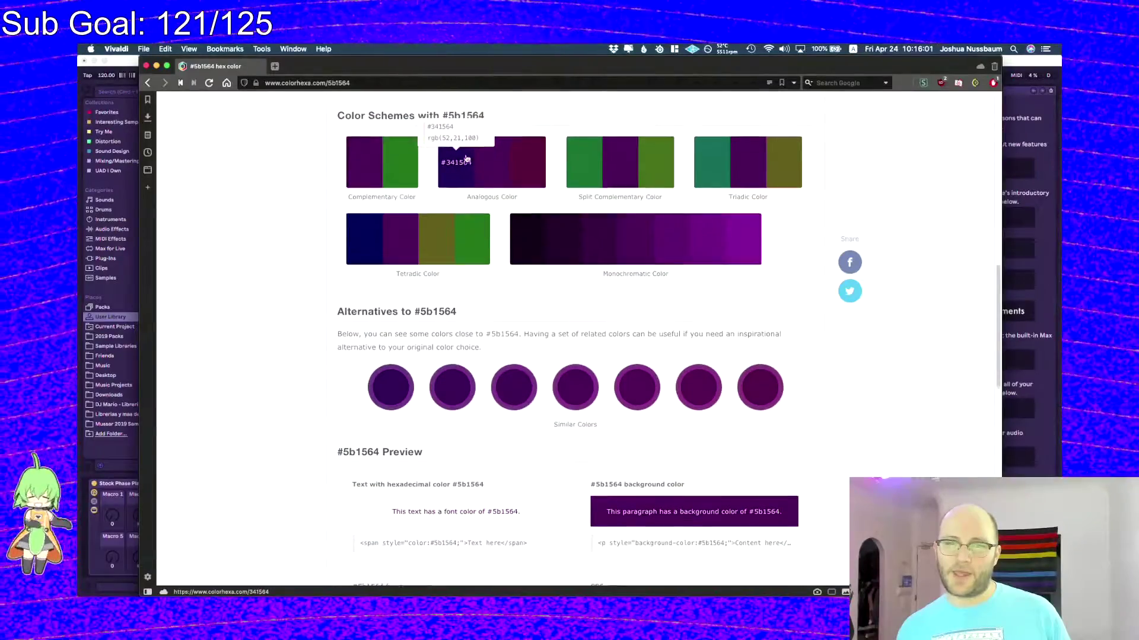
pyautogui.press('super+Tab')
pyautogui.press('super+Tab')
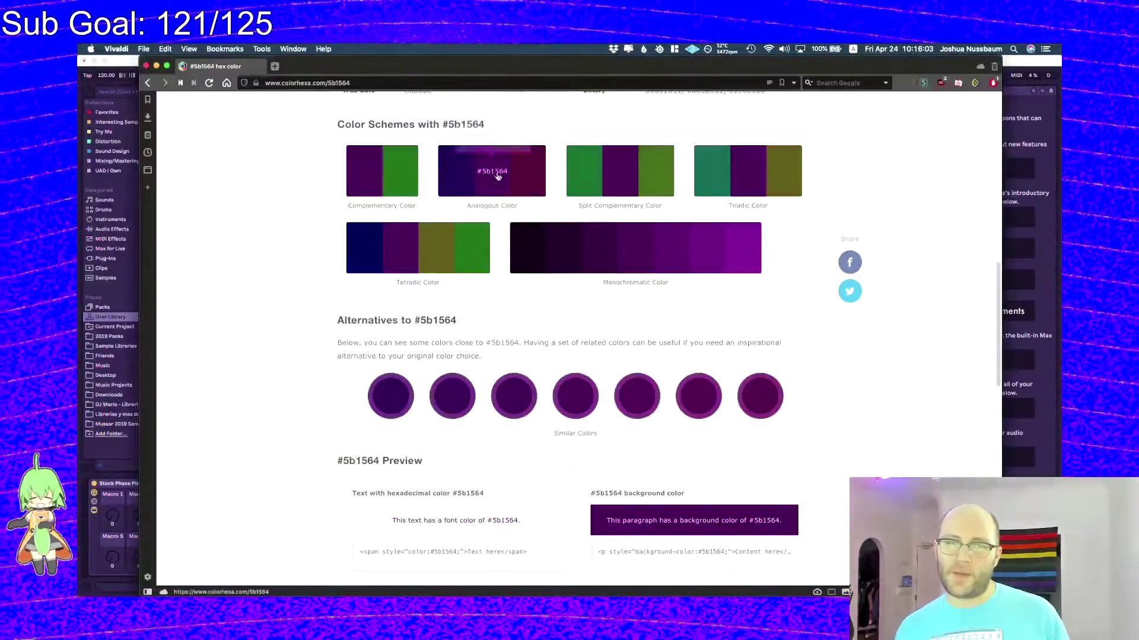
pyautogui.click(456, 172)
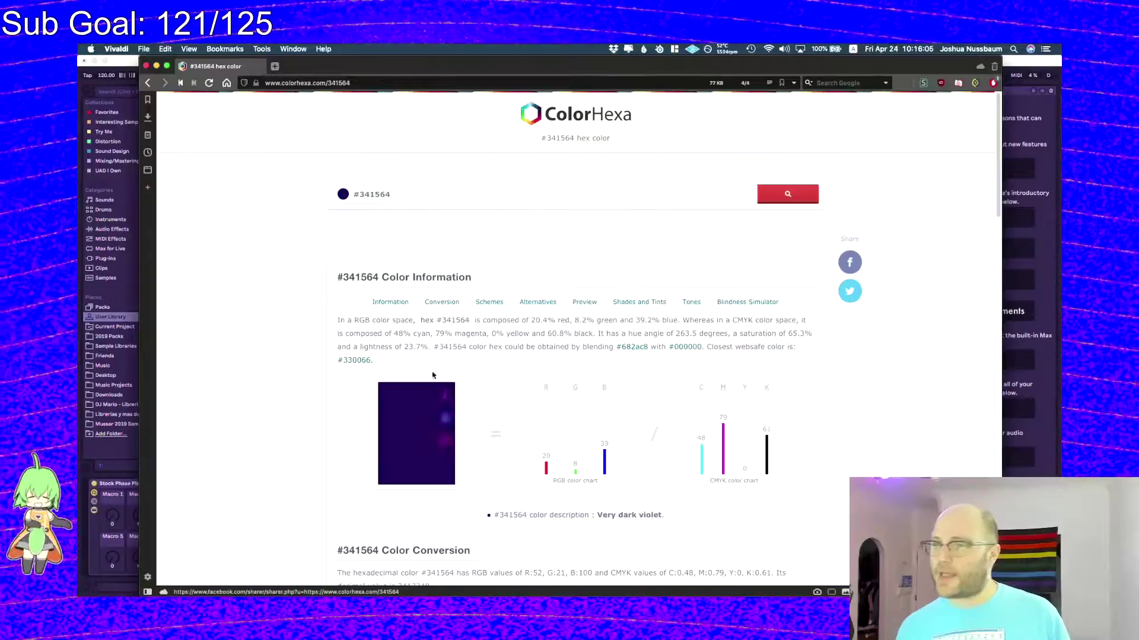
# - Return to Ableton Live, move the Phase Plant window off the device browser, and open the Multipass editor from its lane
pyautogui.press('super+Tab')
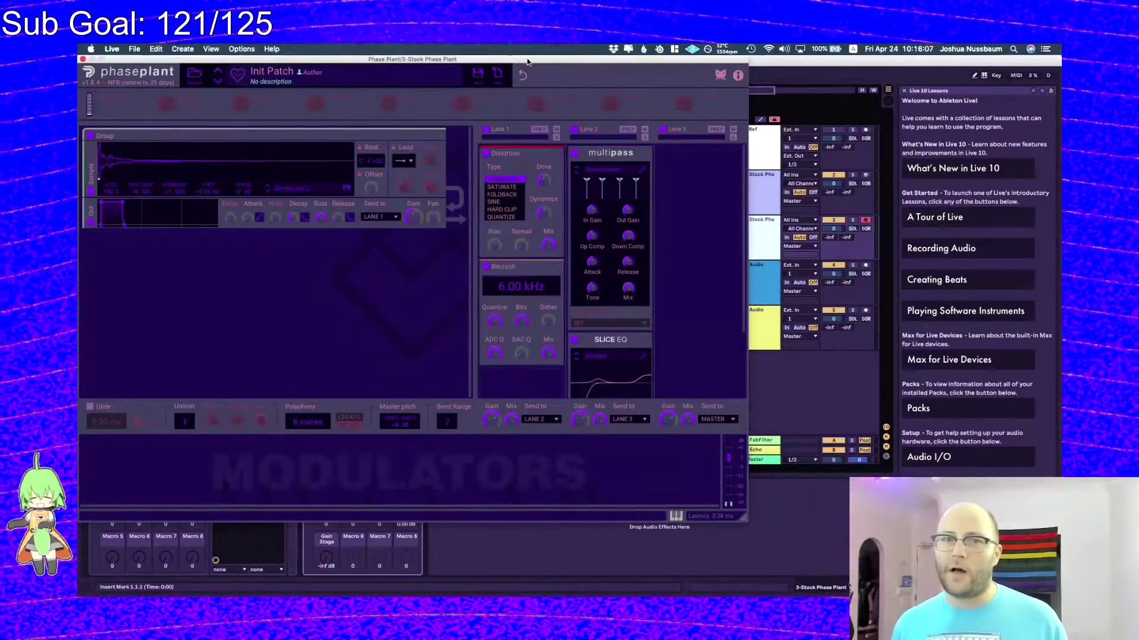
pyautogui.moveTo(527, 62); pyautogui.dragTo(773, 61)
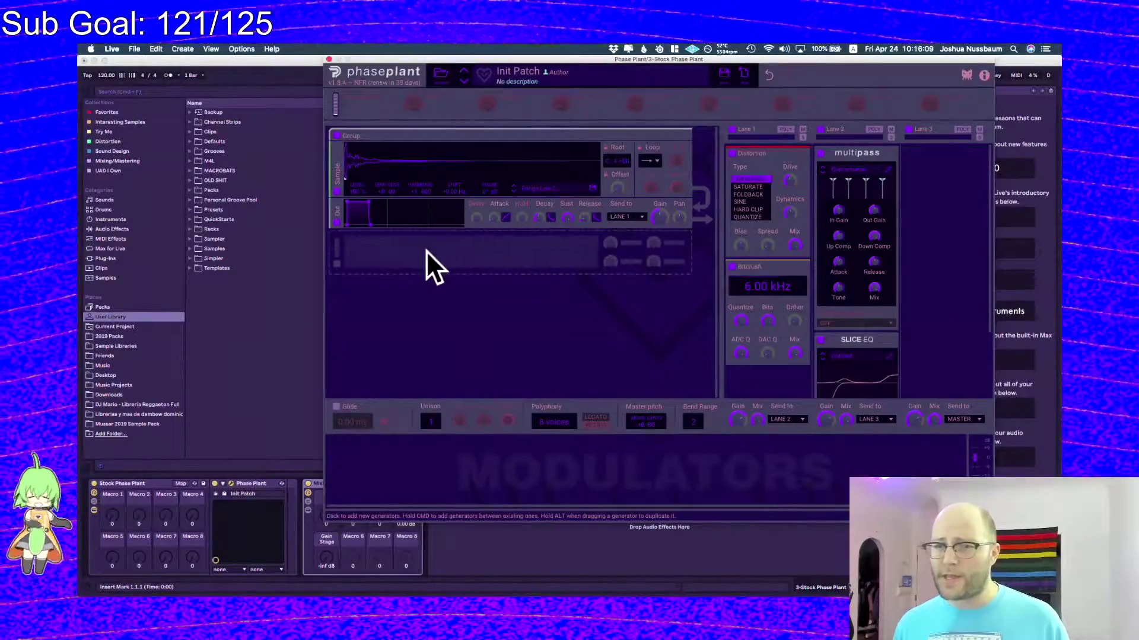
pyautogui.click(888, 170)
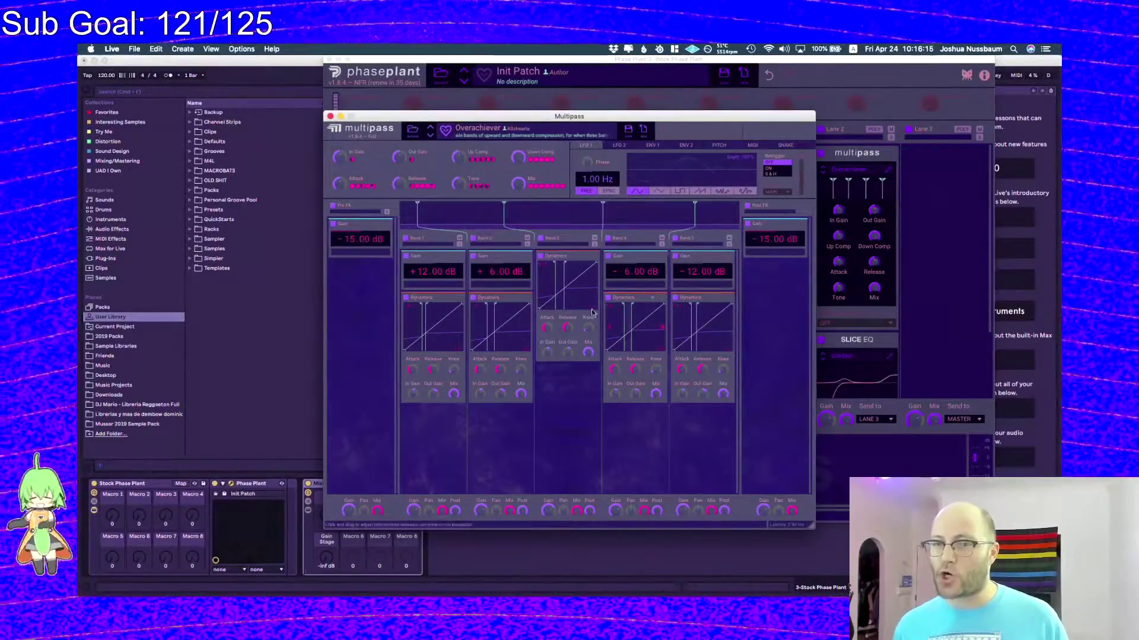
# - Switch to the Kilohearts folder in Finder and preview the backdrop image fractal_depth.png at an enlarged size
pyautogui.press('super+Tab')
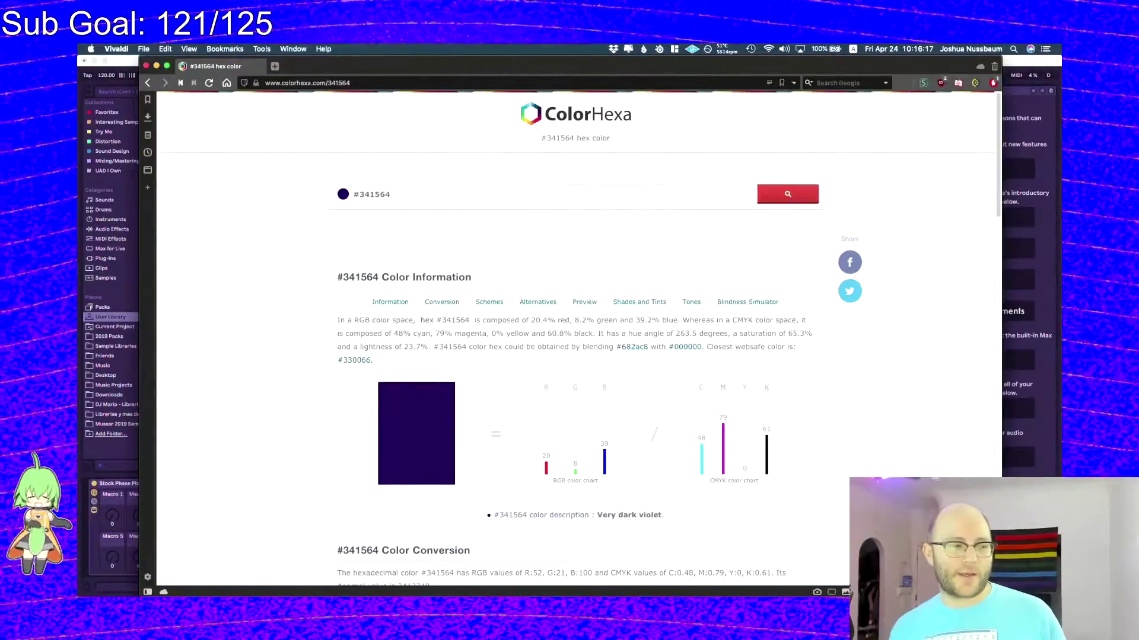
pyautogui.press('super+Tab')
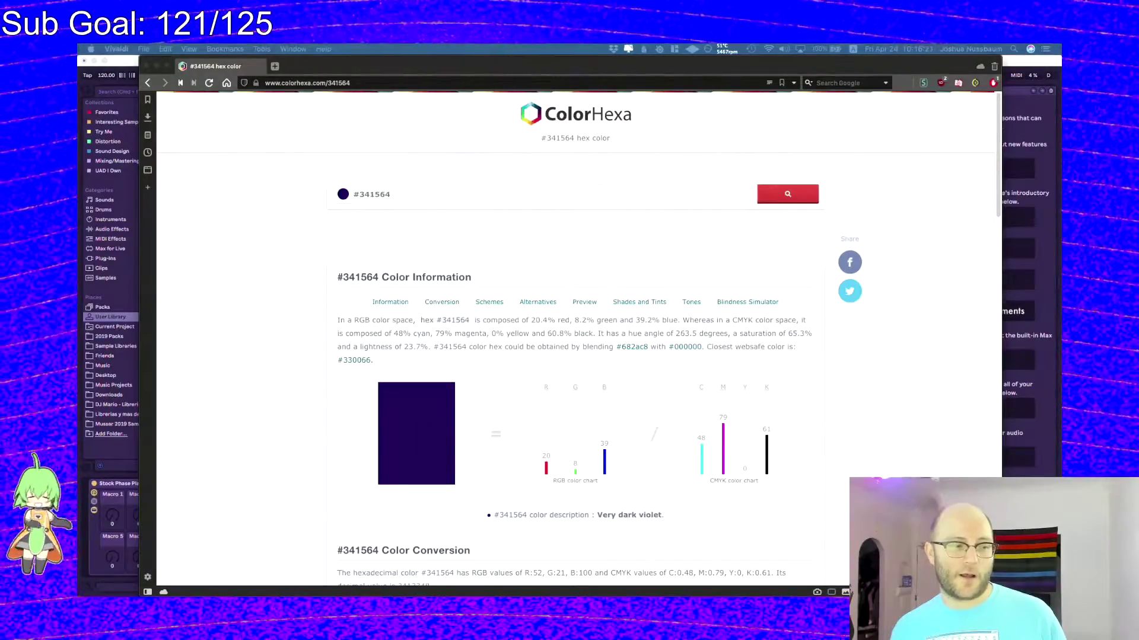
pyautogui.moveTo(83, 478); pyautogui.dragTo(593, 61)
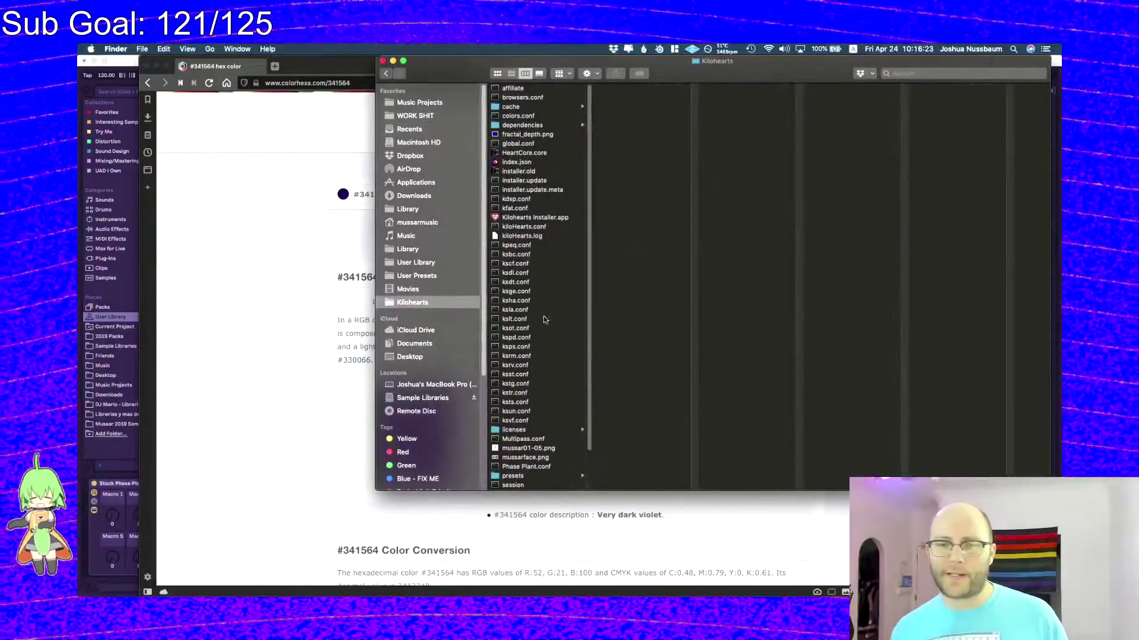
pyautogui.scroll(-3, 543, 320)
pyautogui.scroll(2, 524, 176)
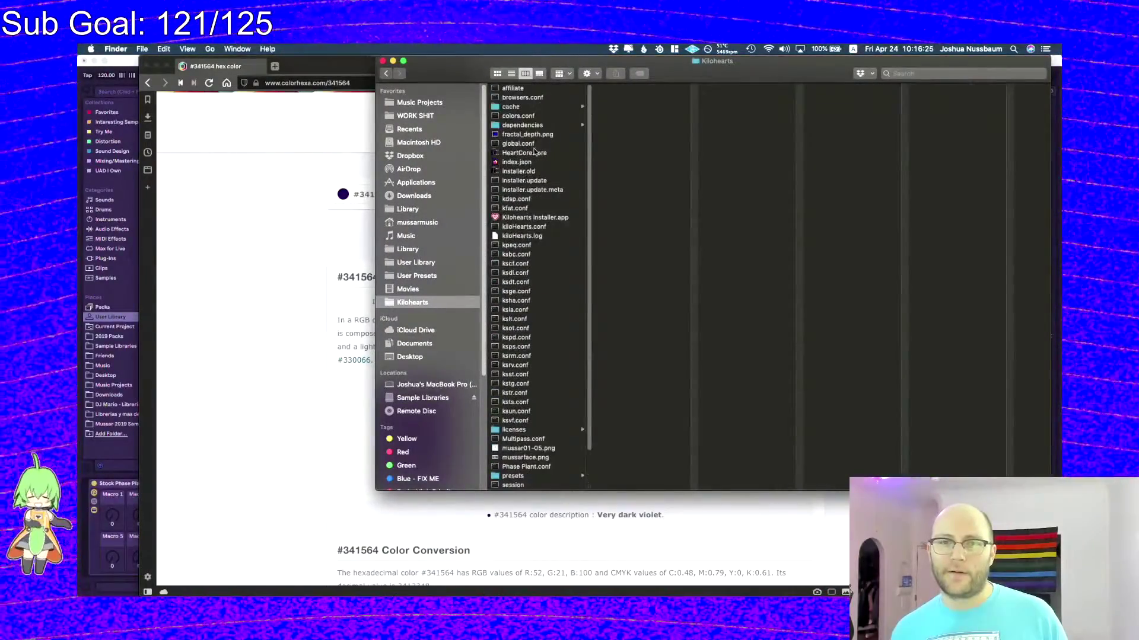
pyautogui.click(527, 134)
pyautogui.press('space')
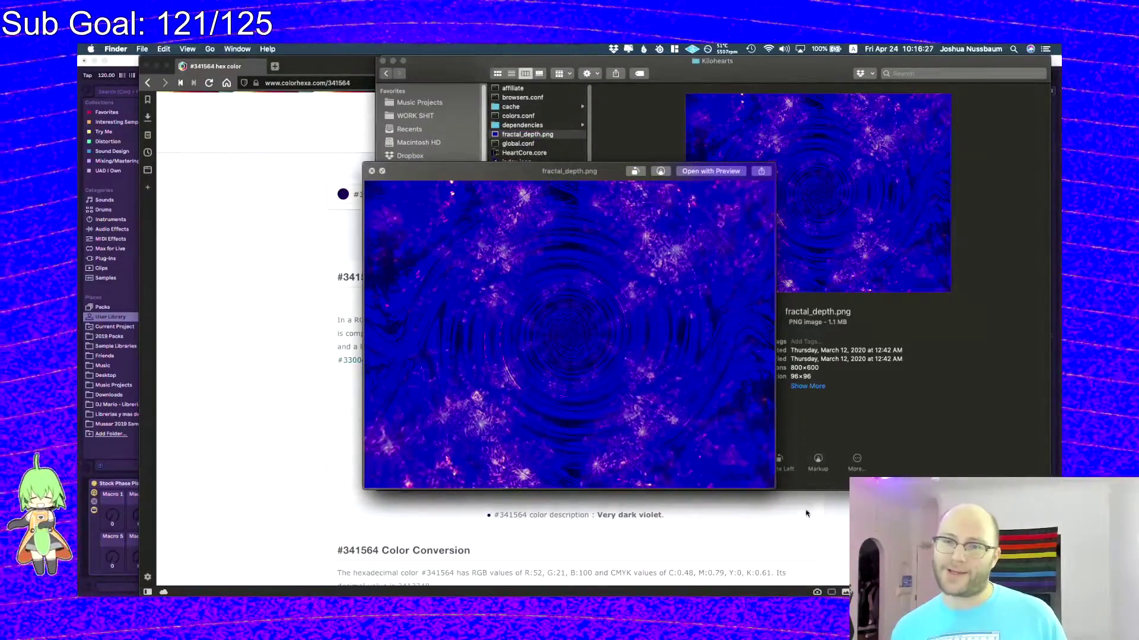
pyautogui.moveTo(775, 489); pyautogui.dragTo(1032, 597)
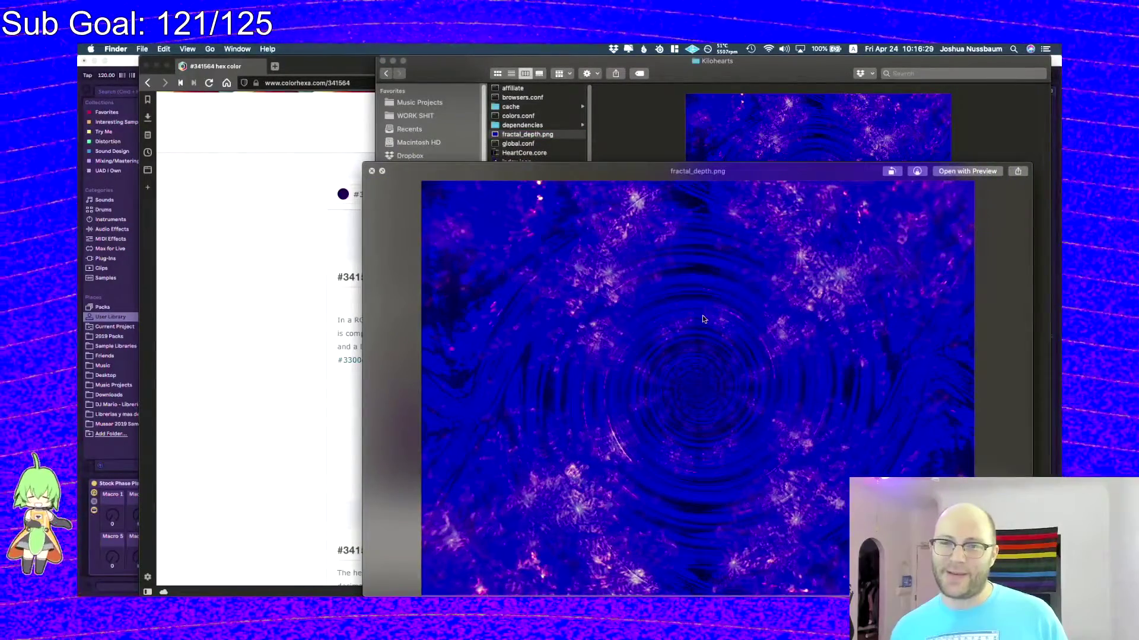
# - Return to Ableton Live and move the Multipass window off Phase Plant's effect lanes to show both skinned plugins
pyautogui.press('super+Tab')
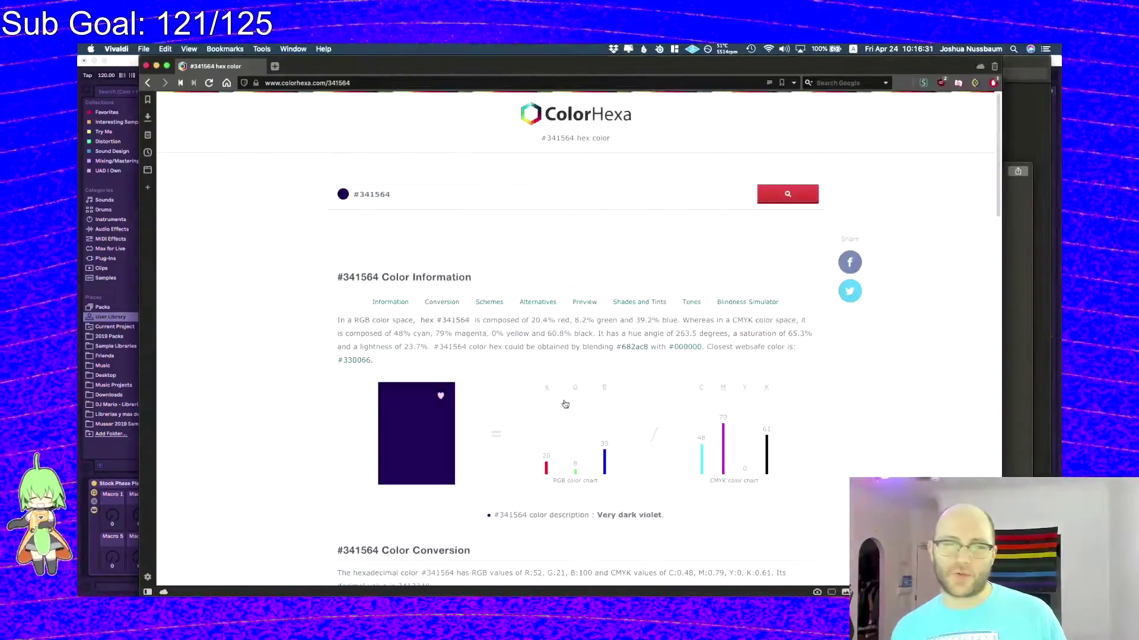
pyautogui.press('super+Tab')
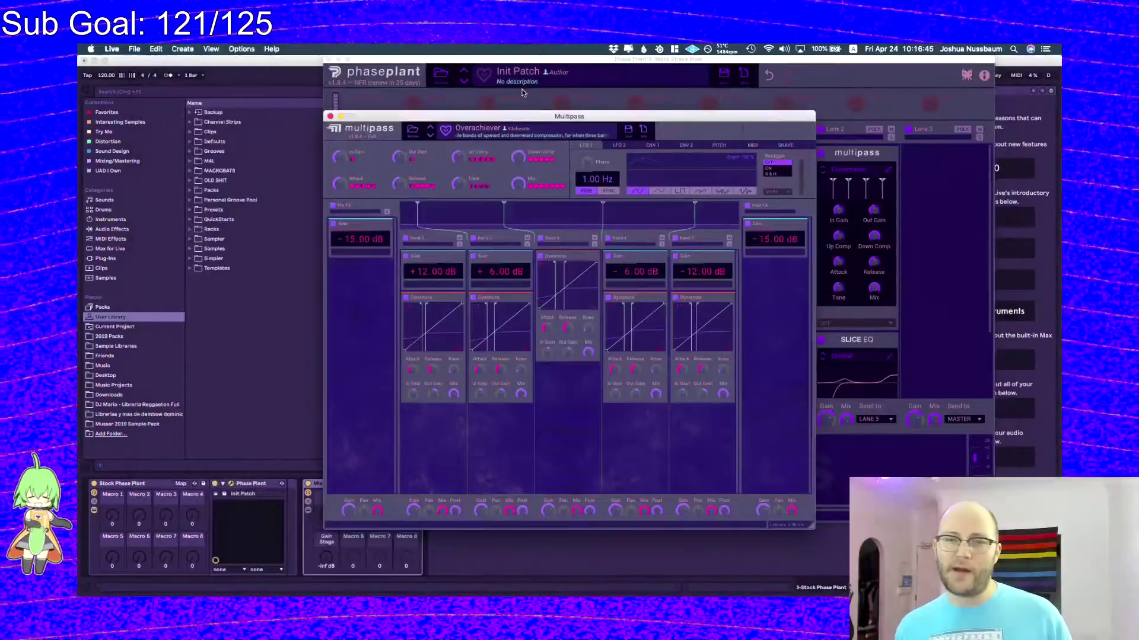
pyautogui.moveTo(593, 117); pyautogui.dragTo(407, 99)
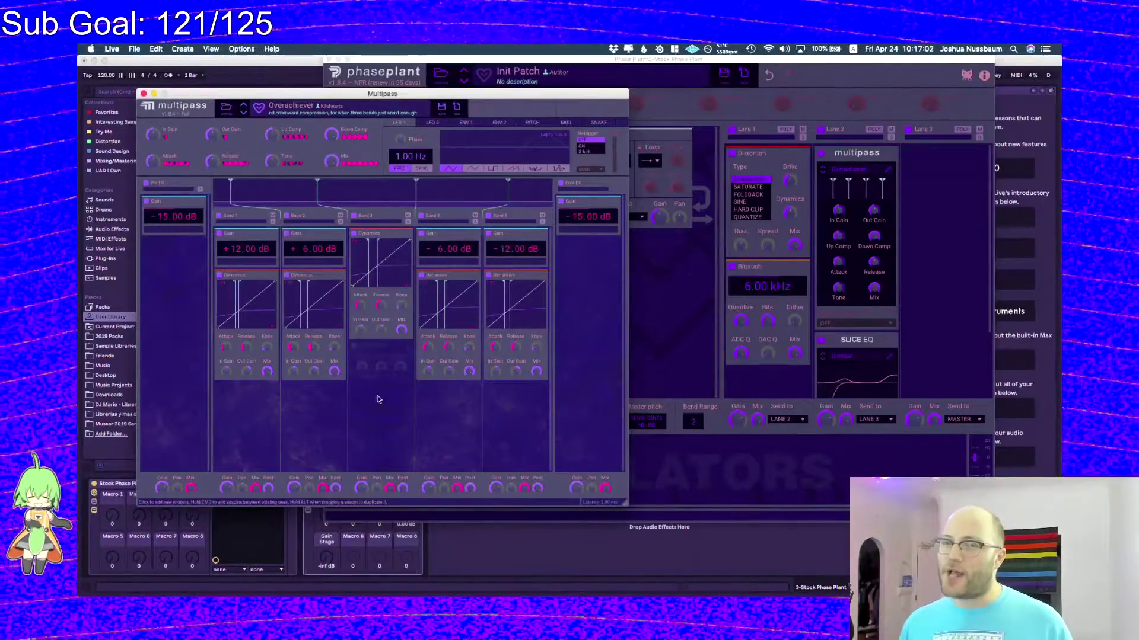
# - Switch to colors.conf in TextEdit and highlight the color entries from main_background through grid_minor
pyautogui.press('super+Tab')
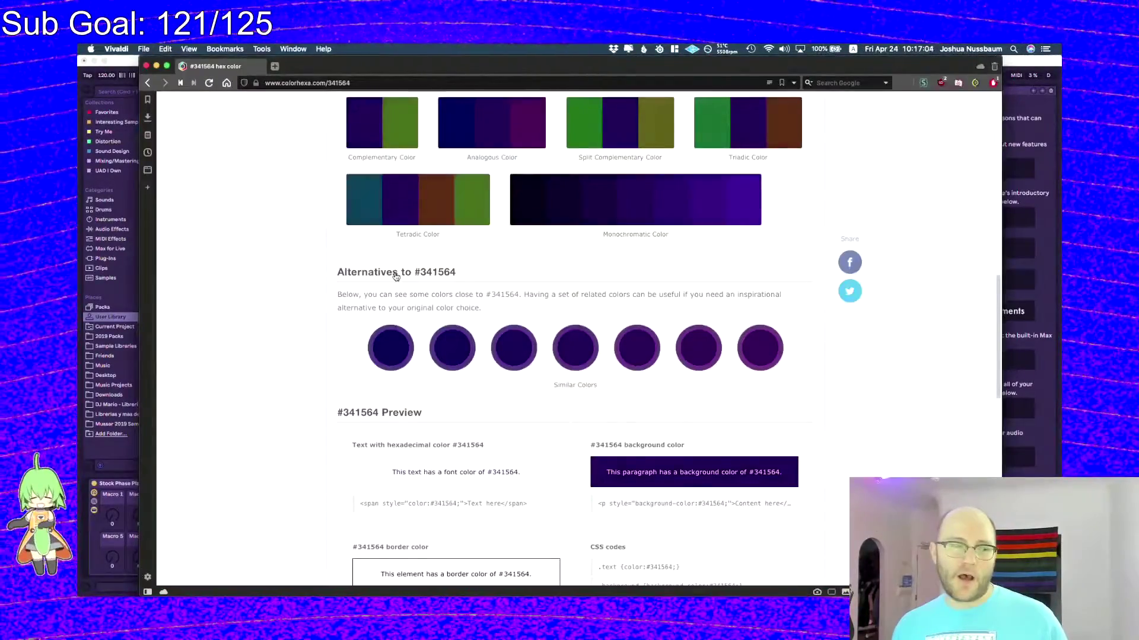
pyautogui.press('super+Tab')
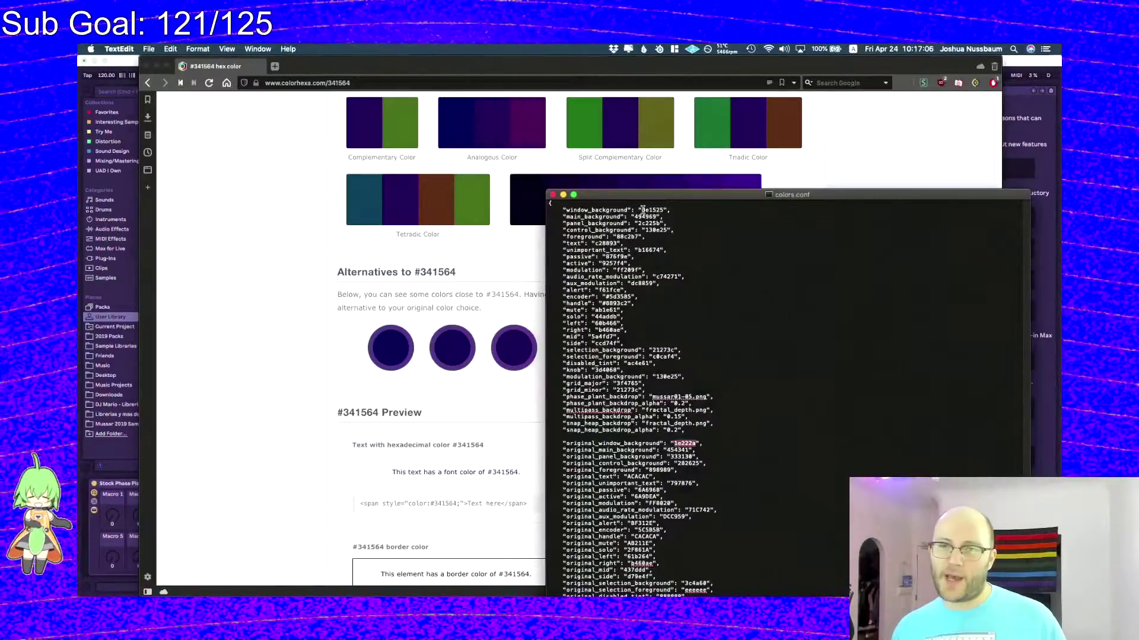
pyautogui.moveTo(640, 206); pyautogui.dragTo(631, 307)
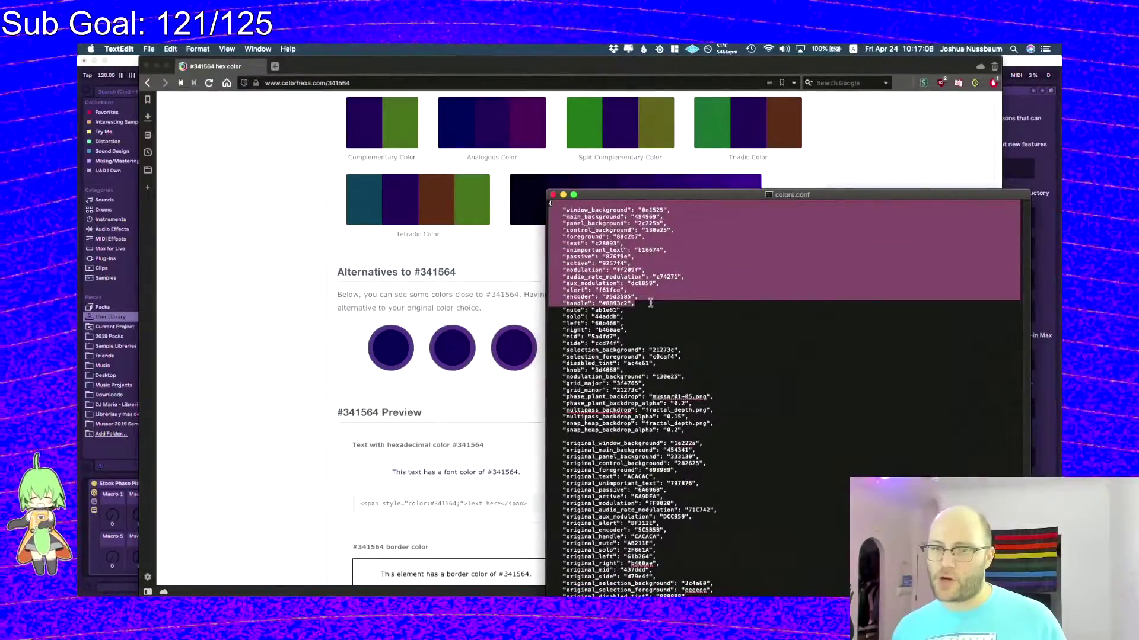
pyautogui.click(631, 324)
pyautogui.moveTo(639, 209); pyautogui.dragTo(696, 386)
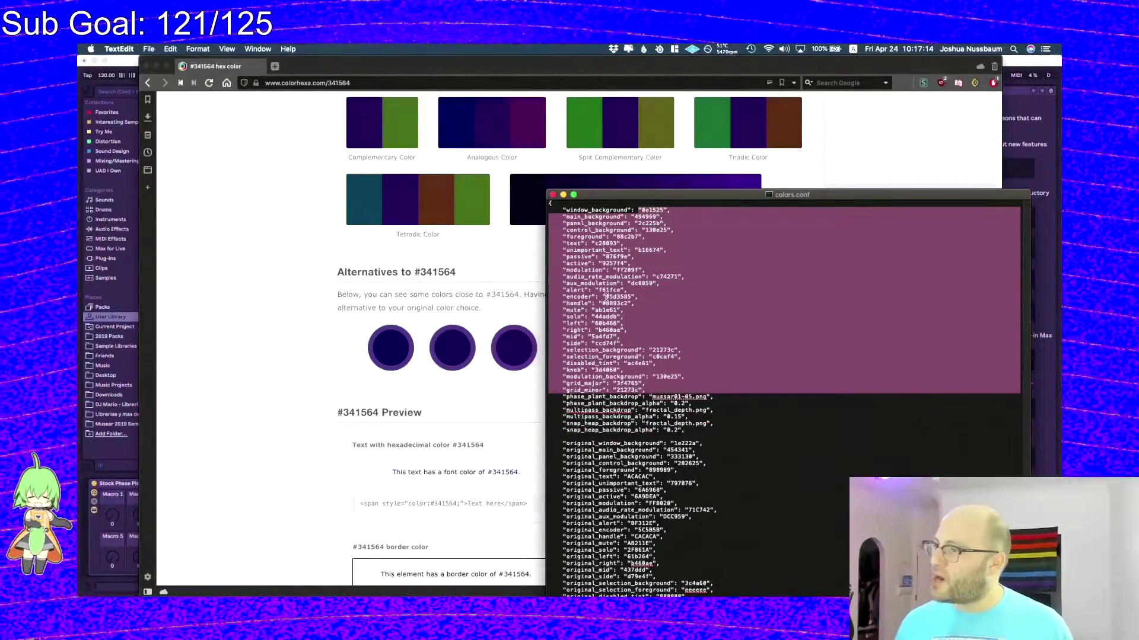
# - Return to Ableton Live, close the Multipass window, and replace the Stock Phase Plant rack with a fresh Phase Plant from Favorites
pyautogui.click(140, 522)
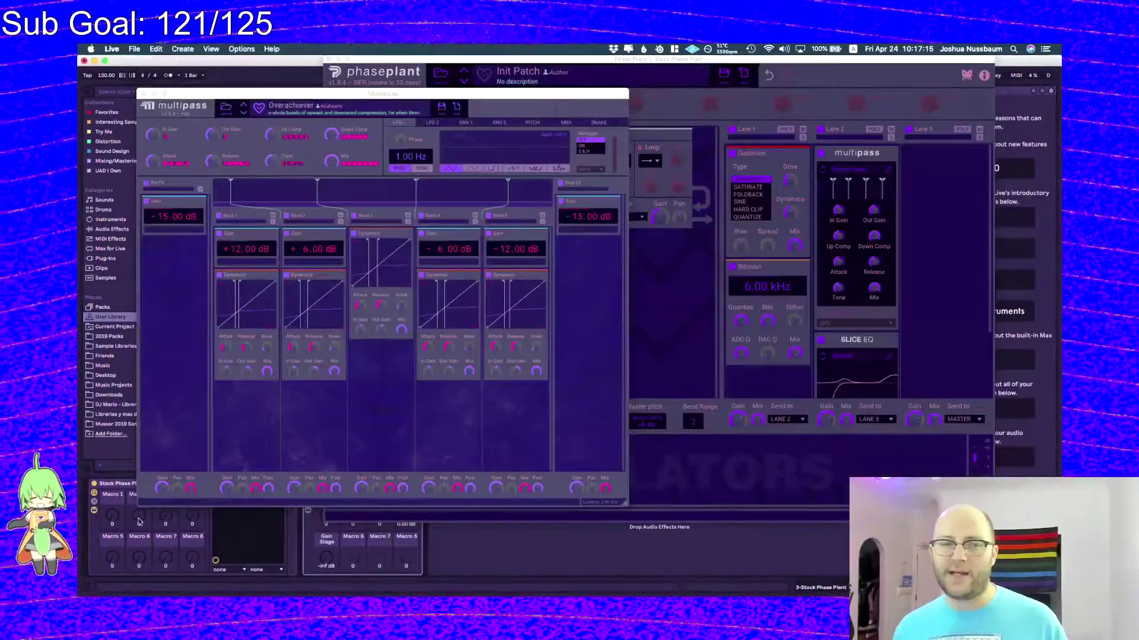
pyautogui.click(144, 94)
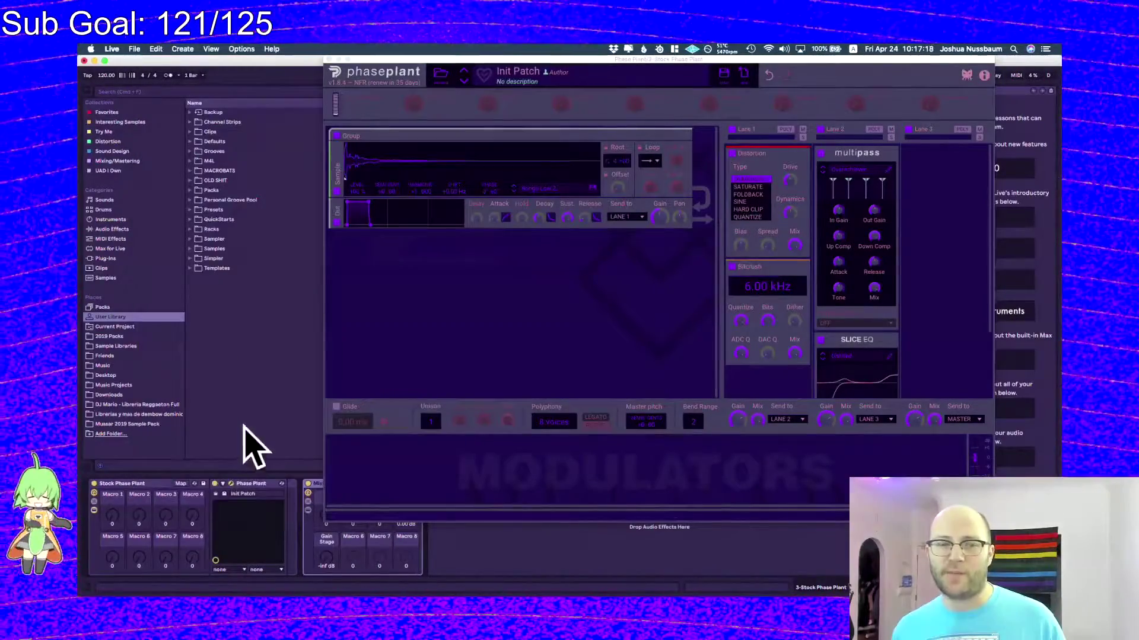
pyautogui.press('Delete')
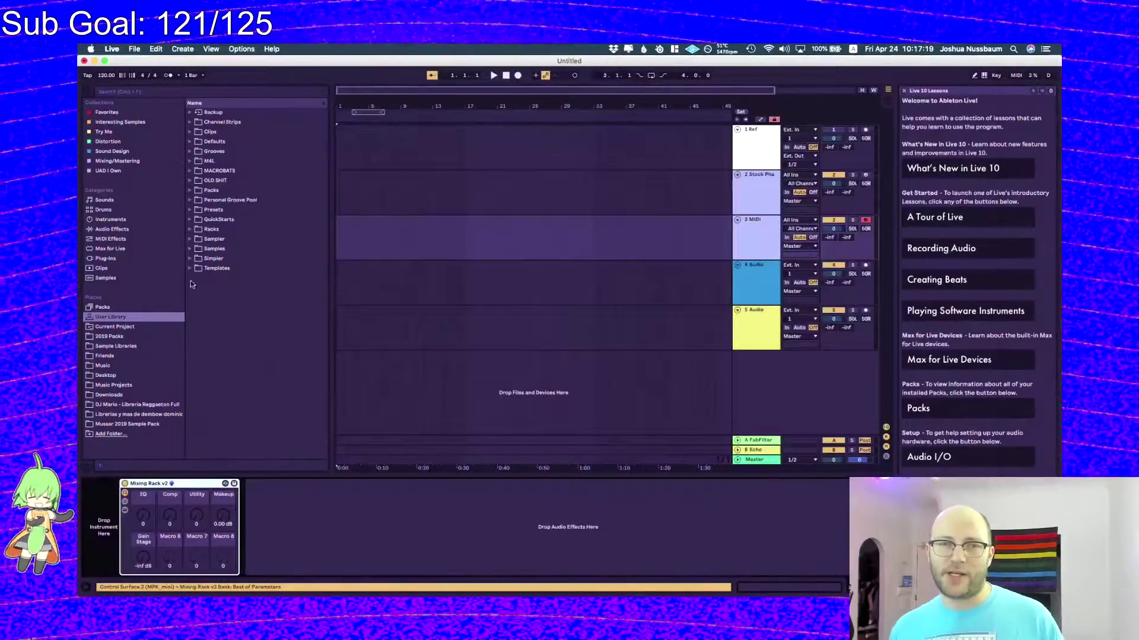
pyautogui.click(110, 113)
pyautogui.scroll(-2, 226, 386)
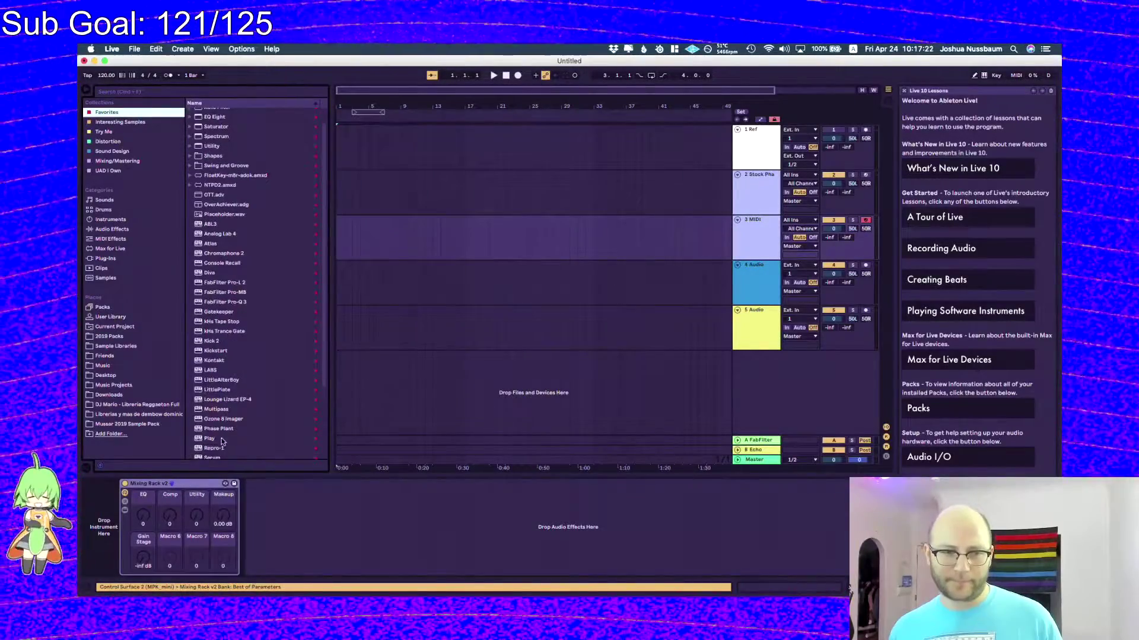
pyautogui.press('Return')
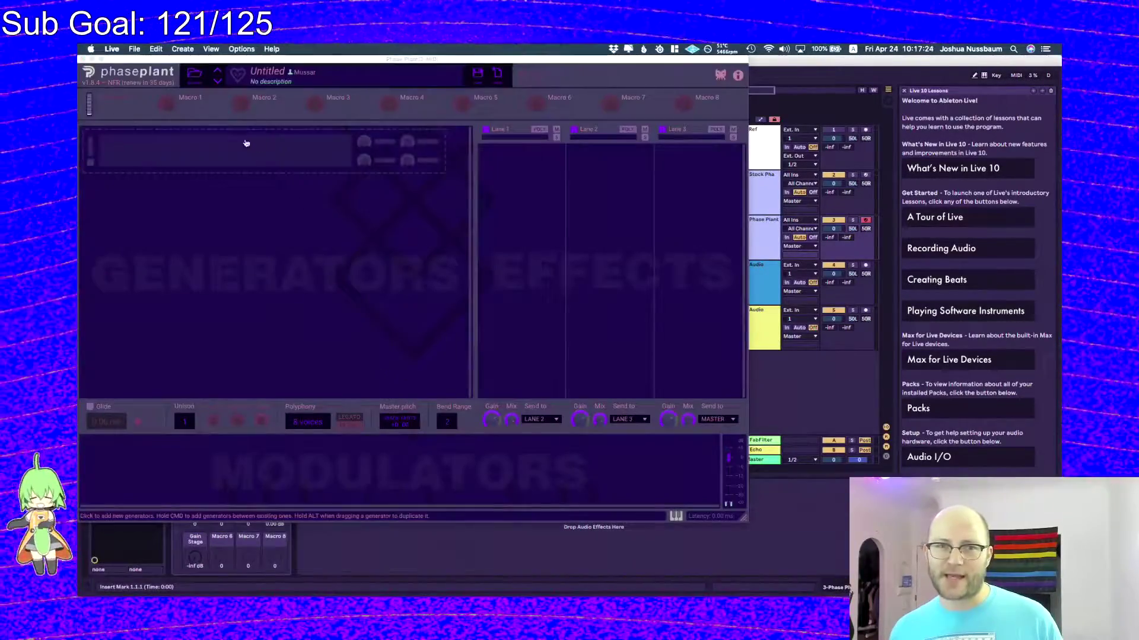
# - Check the color entries in colors.conf, then return to Ableton Live and magnify Phase Plant's Macro 5 label
pyautogui.press('super+Tab')
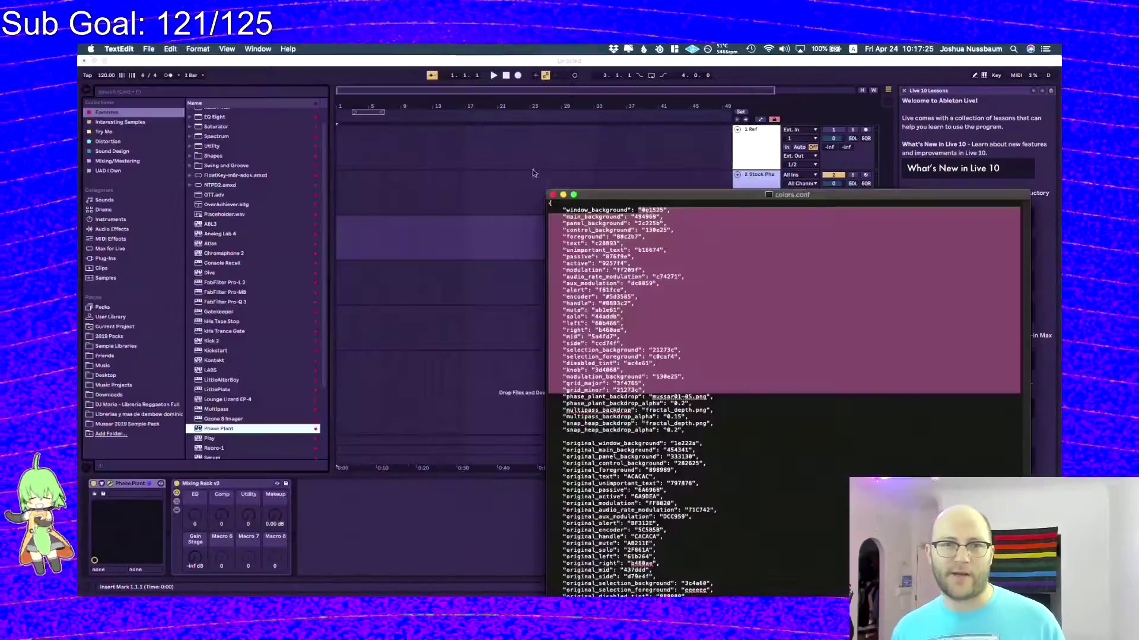
pyautogui.click(685, 315)
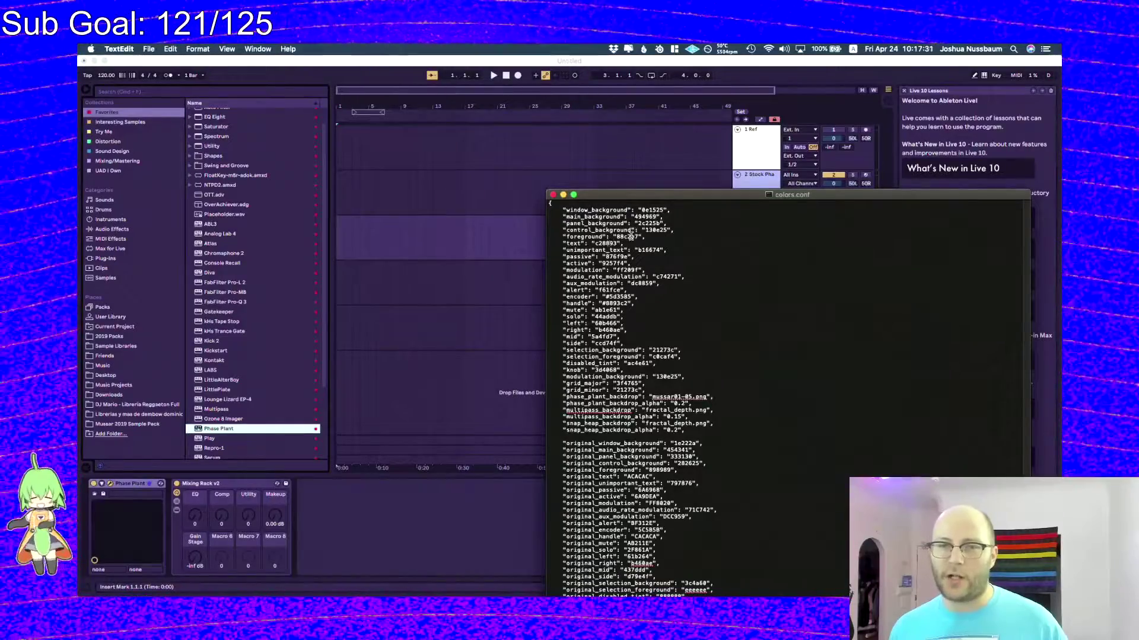
pyautogui.press('super+Tab')
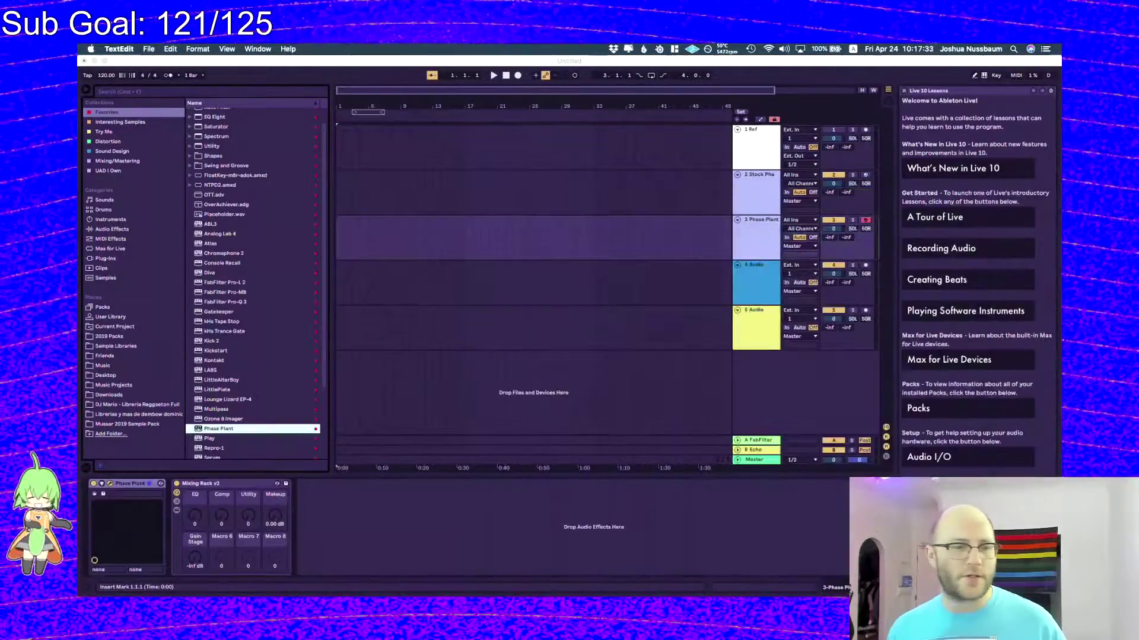
pyautogui.scroll(5, 485, 95)
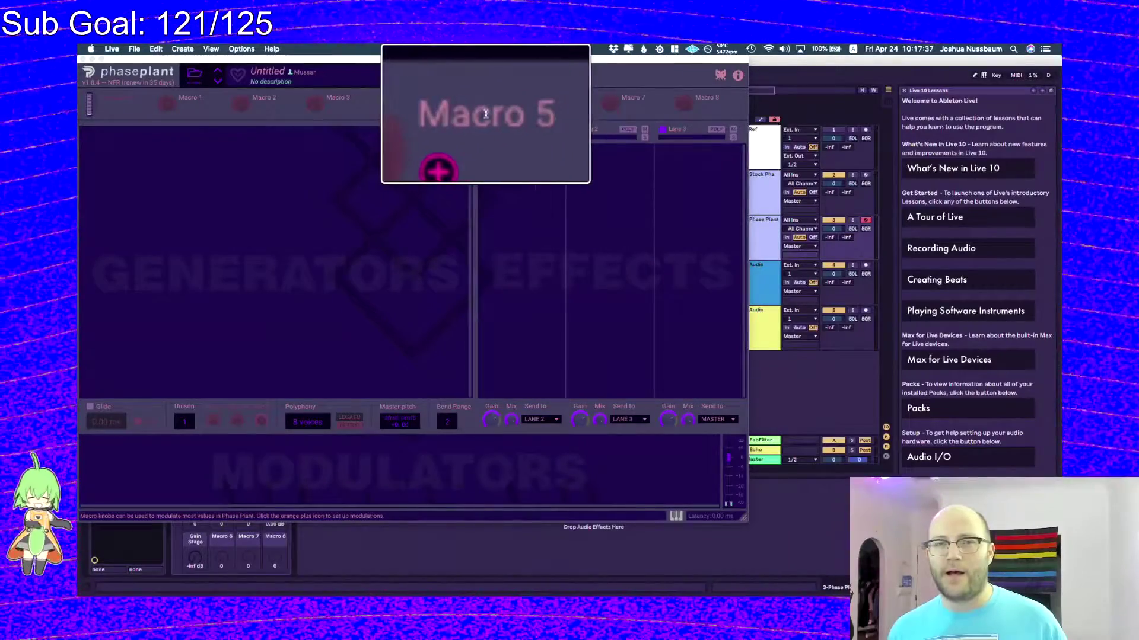
pyautogui.press('alt+super+8')
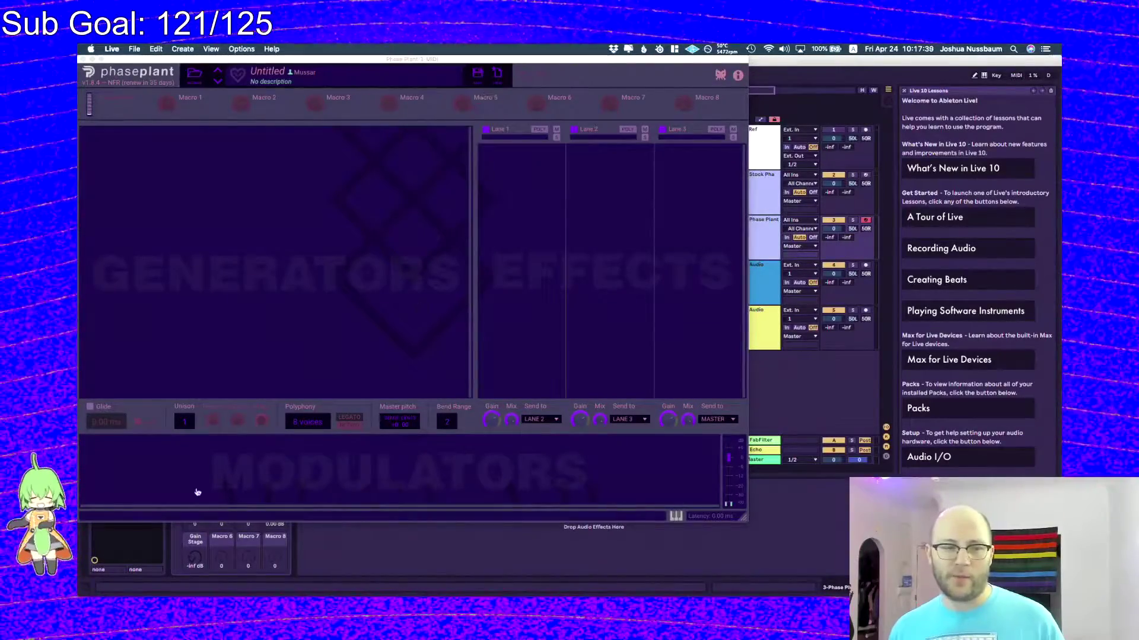
# - Look up the text color c28893 on ColorHexa in the browser and show its color schemes
pyautogui.press('super+Tab')
pyautogui.scroll(15, 374, 219)
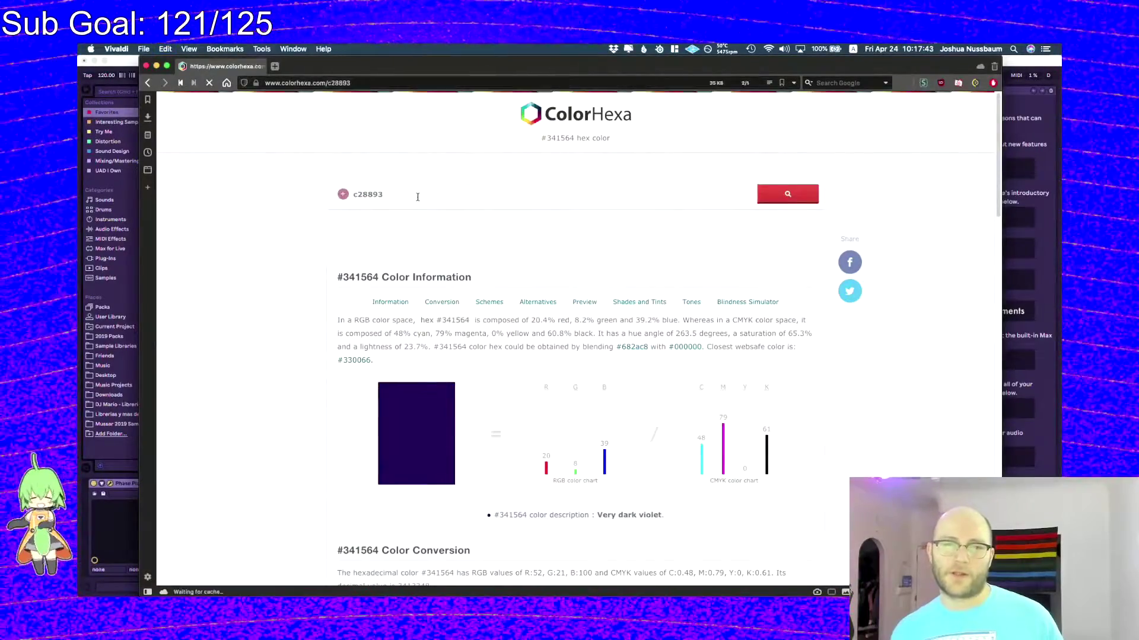
pyautogui.moveTo(465, 66); pyautogui.dragTo(679, 66)
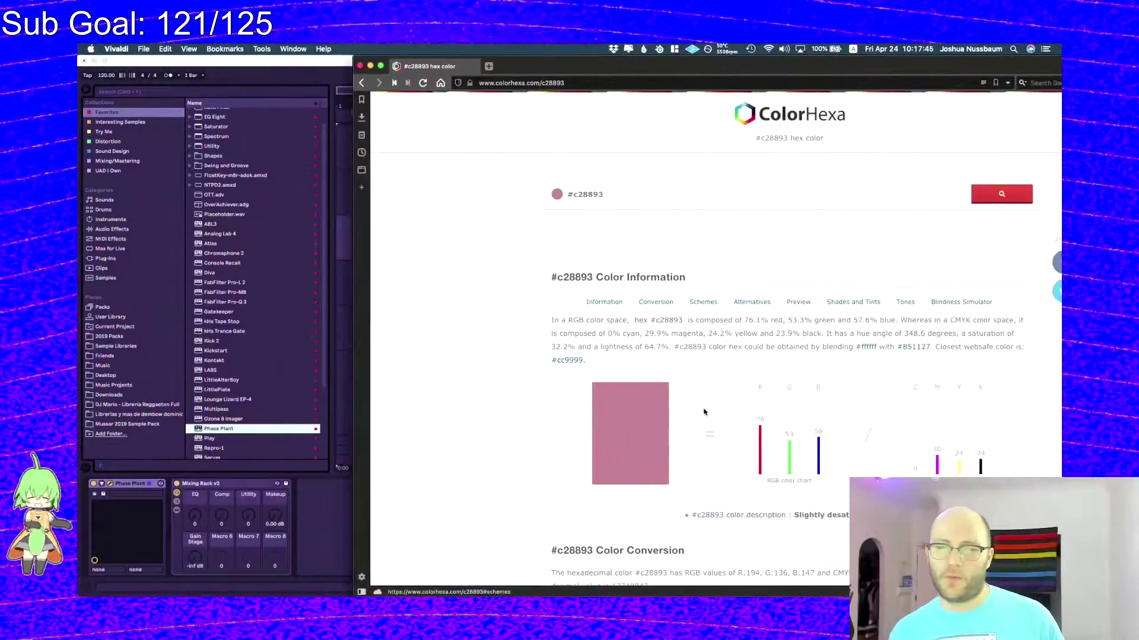
pyautogui.scroll(-5, 705, 412)
pyautogui.scroll(2, 737, 172)
pyautogui.scroll(-4, 622, 237)
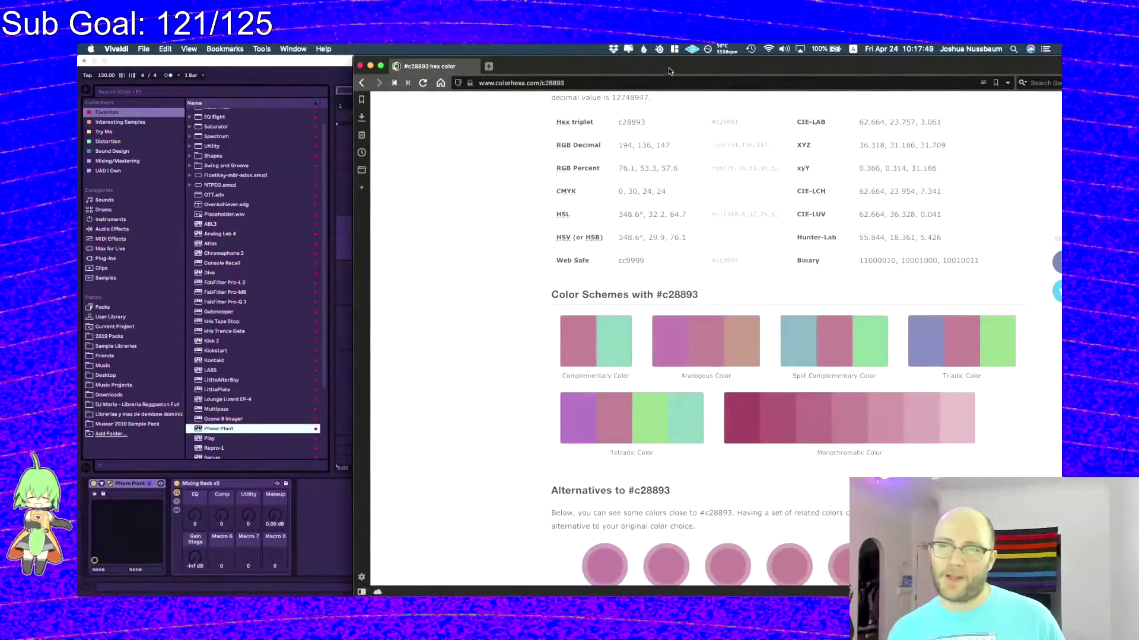
pyautogui.moveTo(671, 67); pyautogui.dragTo(587, 63)
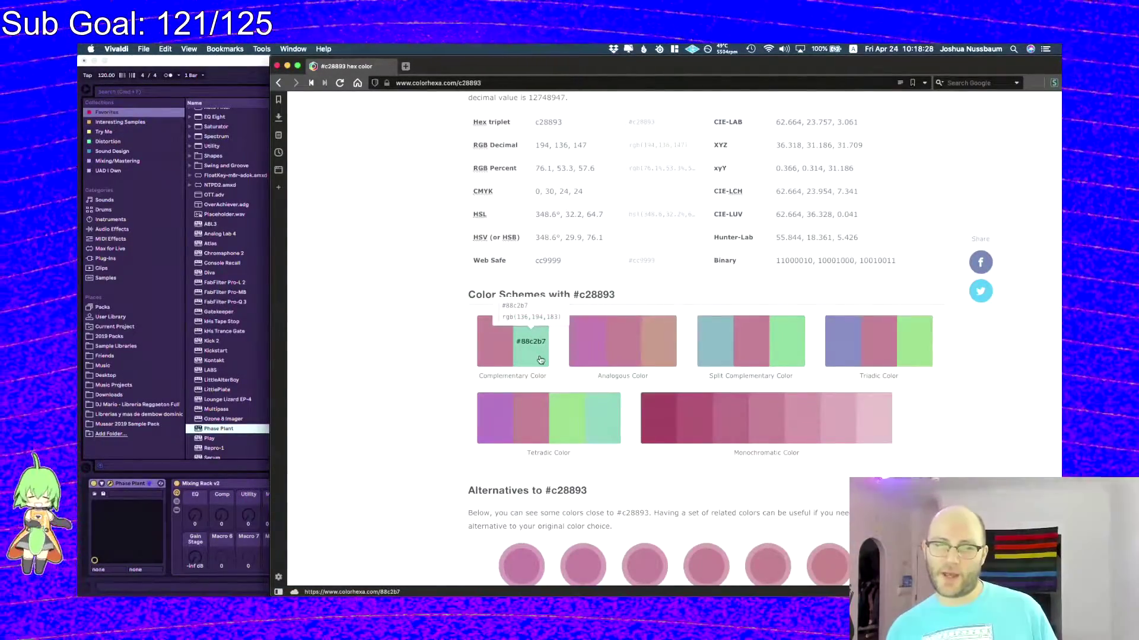
# - Copy the complementary color's hex code 88c2b7 into the "text" entry of colors.conf in TextEdit and save the file
pyautogui.click(532, 349)
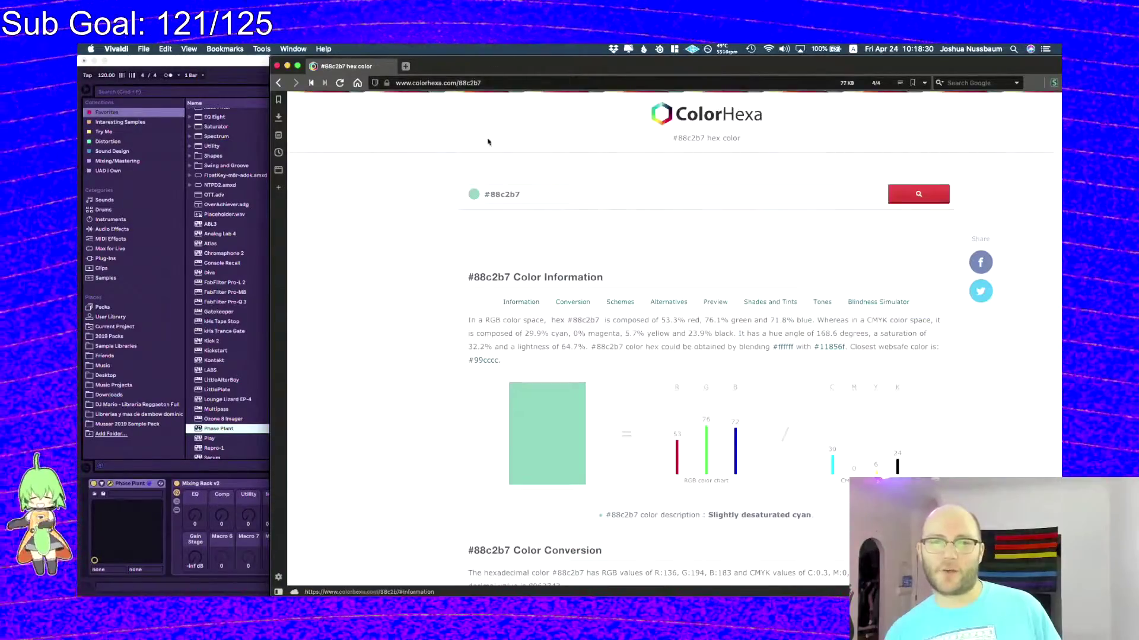
pyautogui.doubleClick(490, 196)
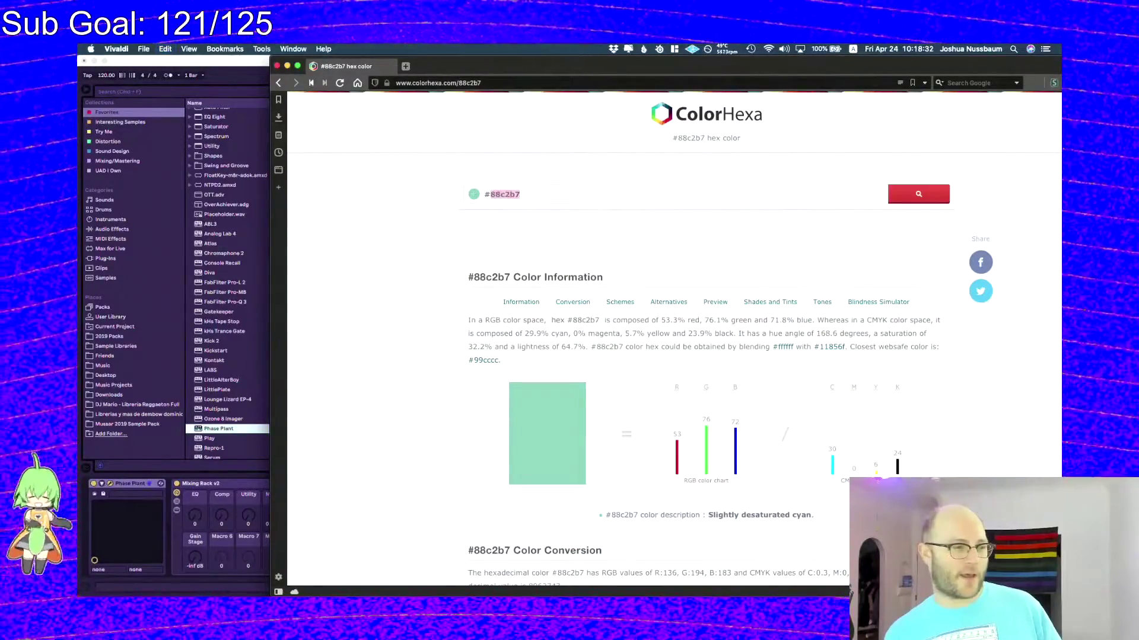
pyautogui.moveTo(504, 595); pyautogui.dragTo(699, 61)
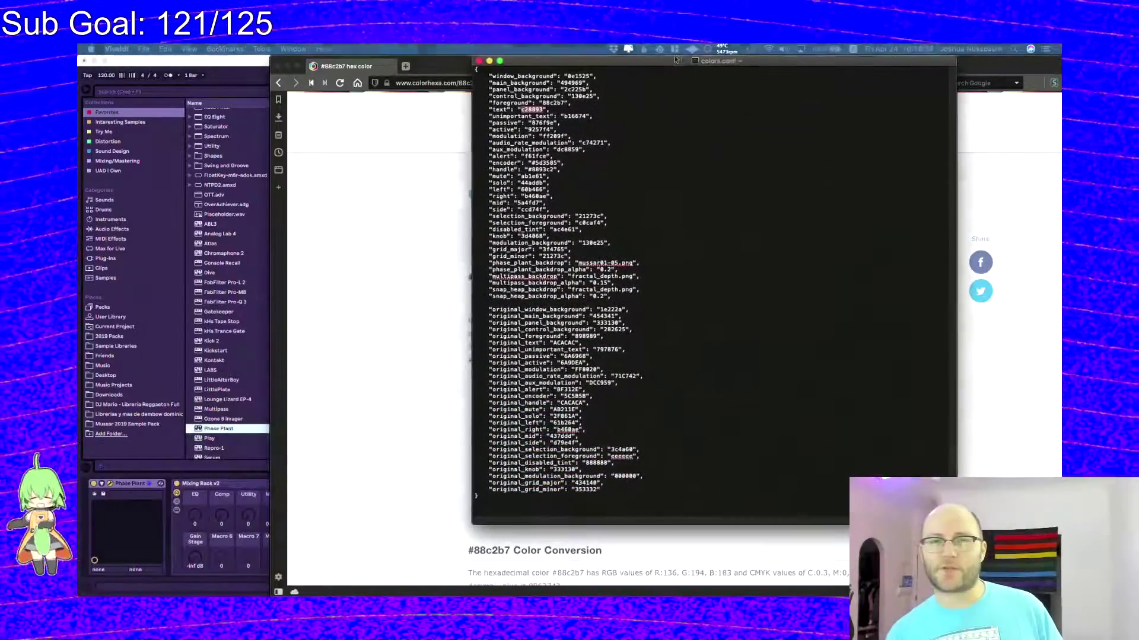
pyautogui.click(544, 111)
pyautogui.press('super+s')
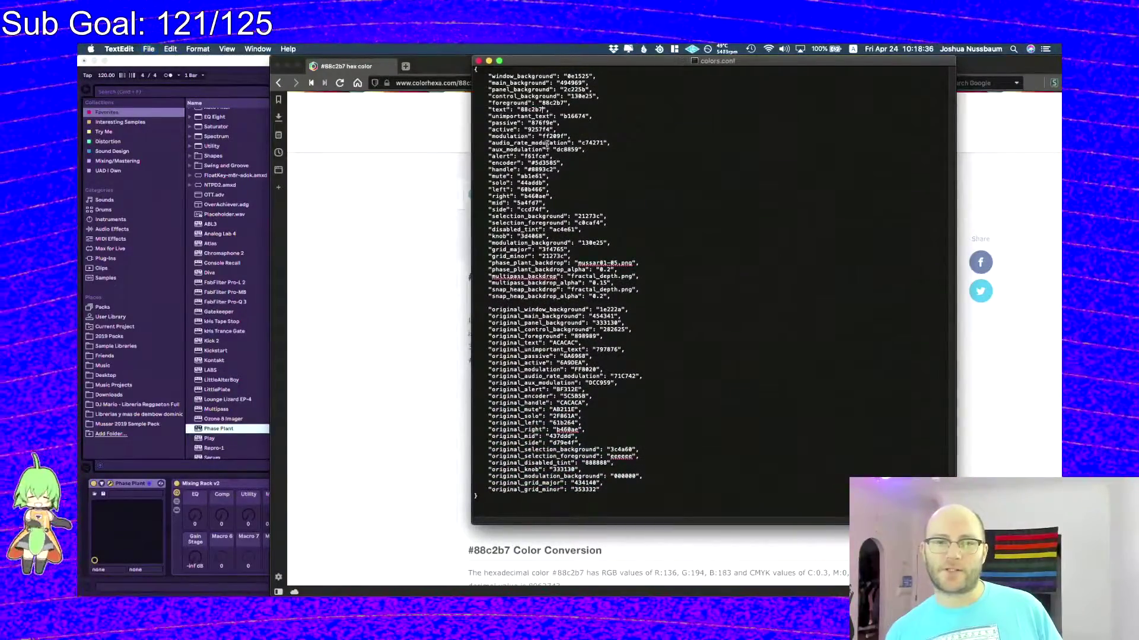
# - Return to Ableton Live, delete the current Phase Plant device, and clear the generator group from the newly loaded Phase Plant
pyautogui.click(152, 526)
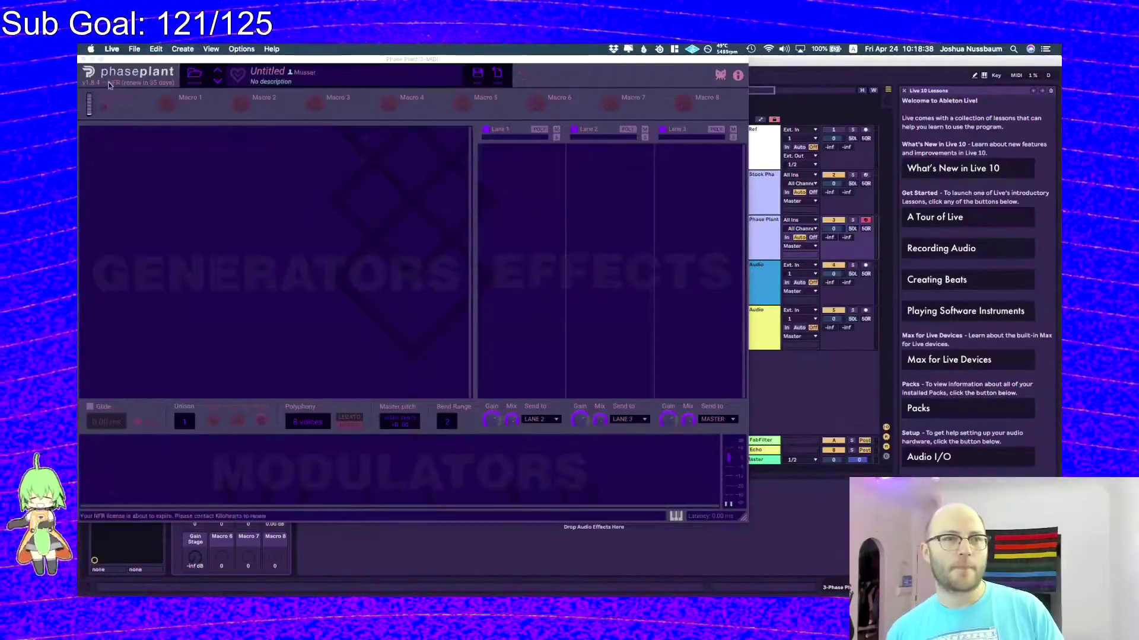
pyautogui.press('super+w')
pyautogui.press('Delete')
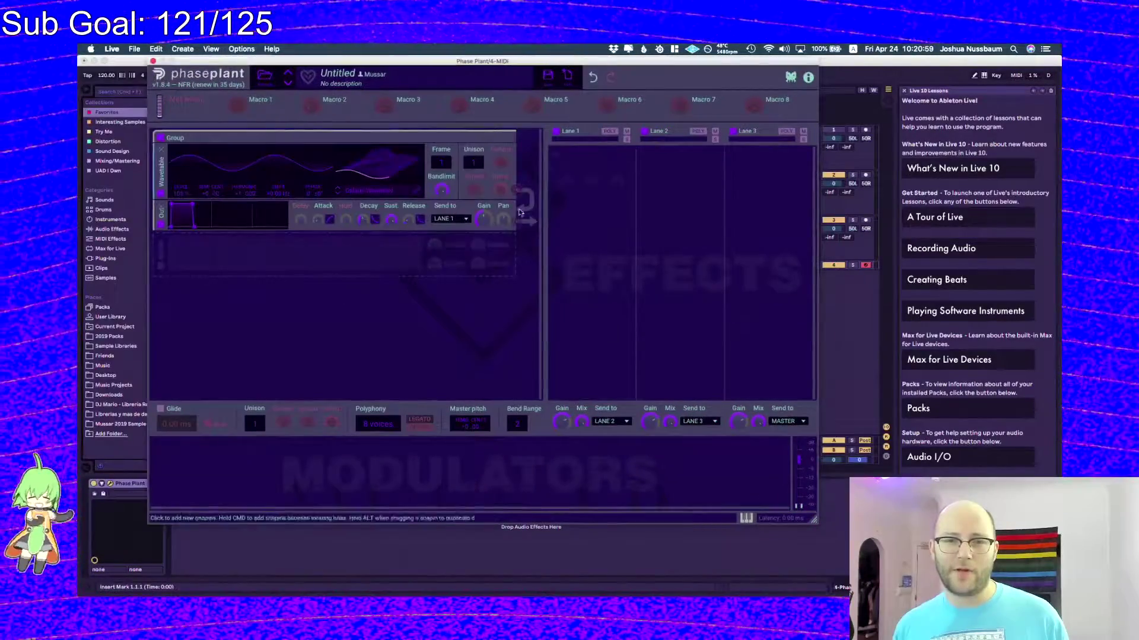
pyautogui.click(508, 139)
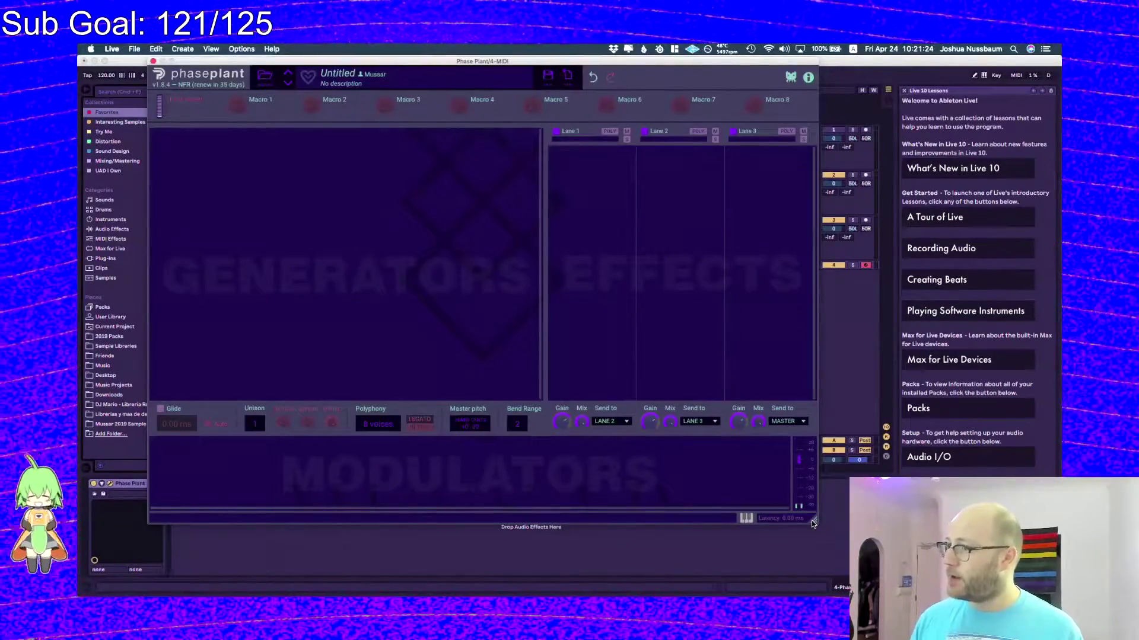
# - Make the Phase Plant window narrower and taller, and add Multipass to Lane 1
pyautogui.moveTo(812, 521); pyautogui.dragTo(626, 560)
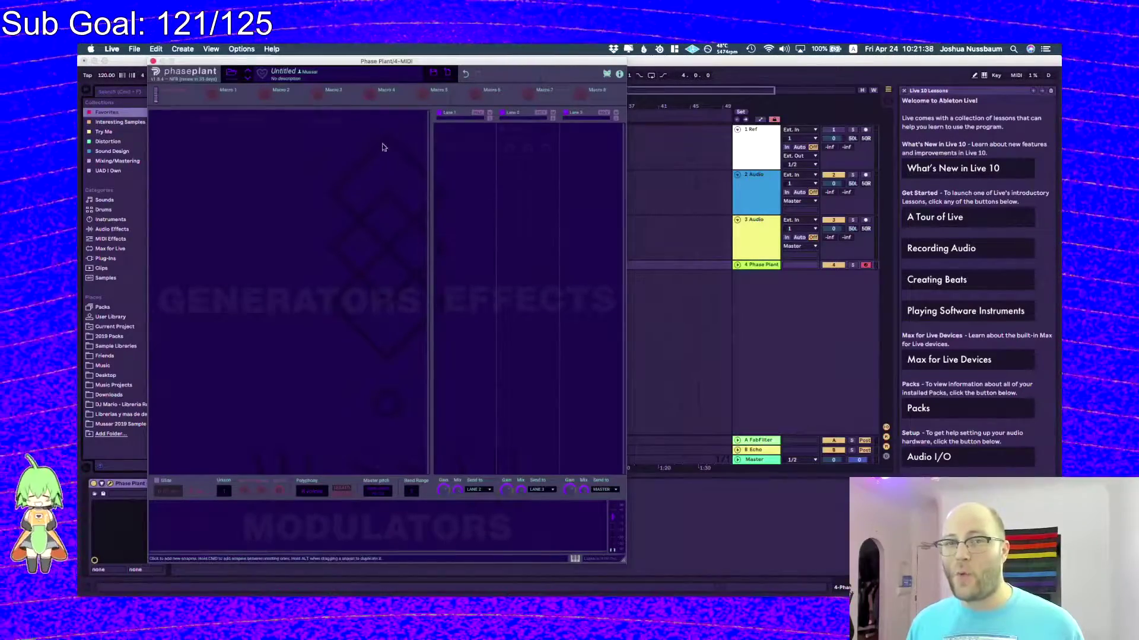
pyautogui.click(457, 144)
pyautogui.click(516, 225)
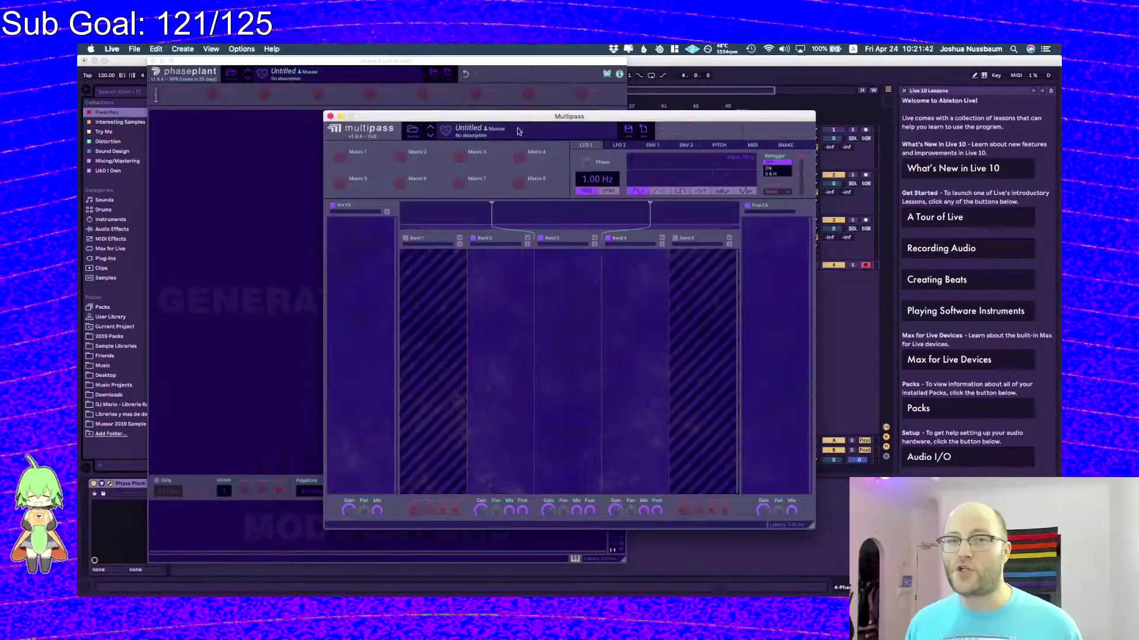
# - Resize the Multipass window from wide to narrow and tall, and magnify its lower area to inspect the backdrop
pyautogui.moveTo(518, 117); pyautogui.dragTo(627, 61)
pyautogui.moveTo(920, 470); pyautogui.dragTo(1060, 542)
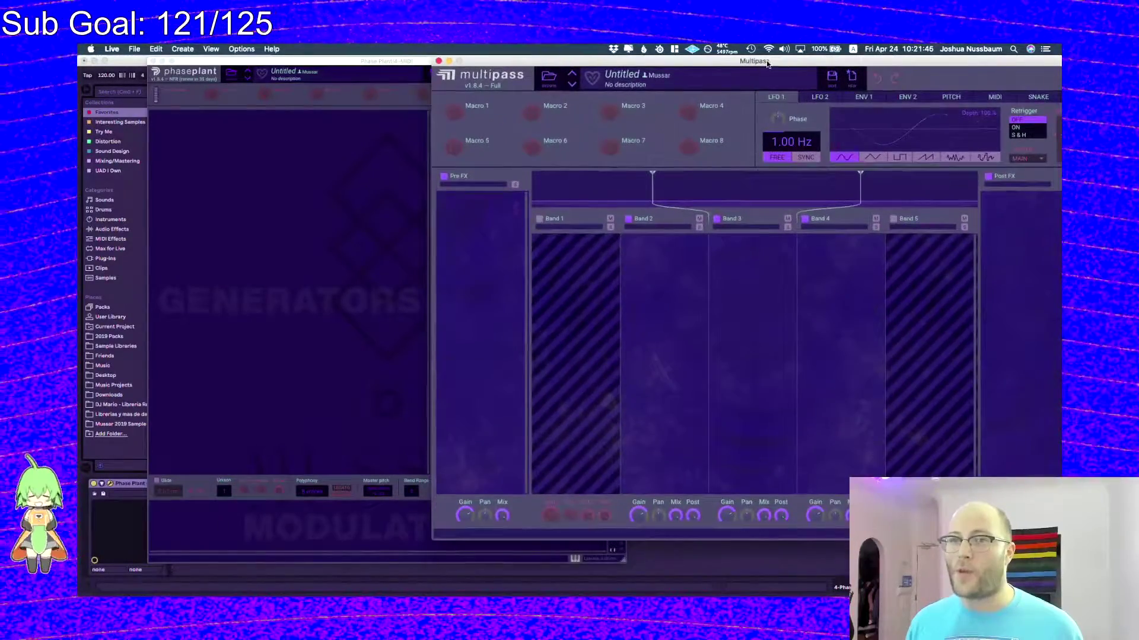
pyautogui.moveTo(766, 64); pyautogui.dragTo(514, 63)
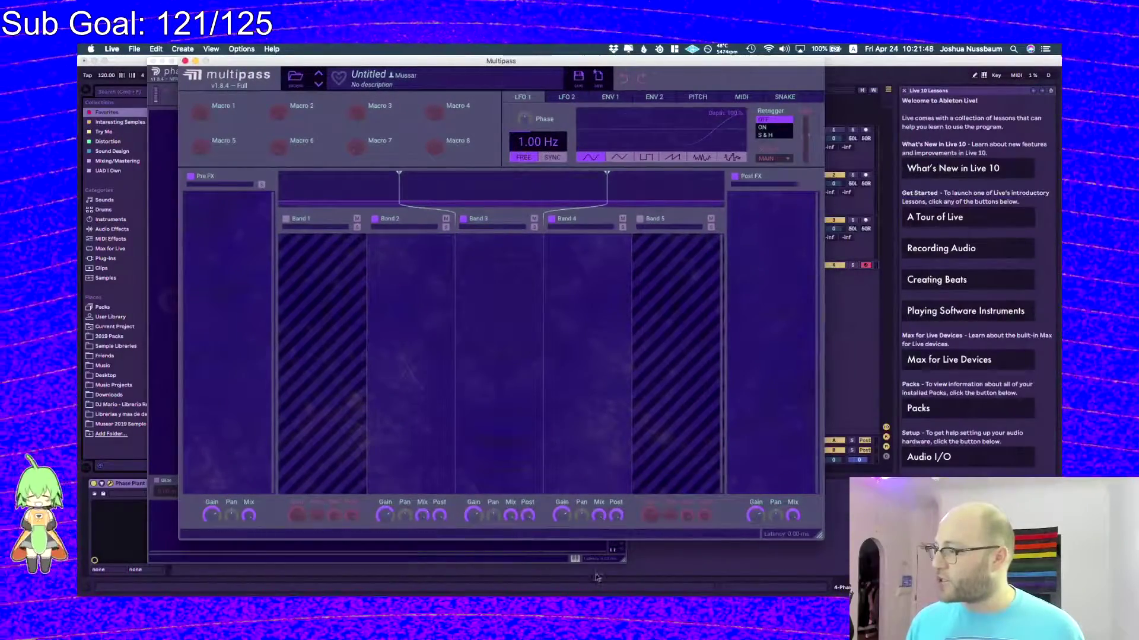
pyautogui.moveTo(820, 535); pyautogui.dragTo(1038, 541)
pyautogui.moveTo(625, 62); pyautogui.dragTo(498, 62)
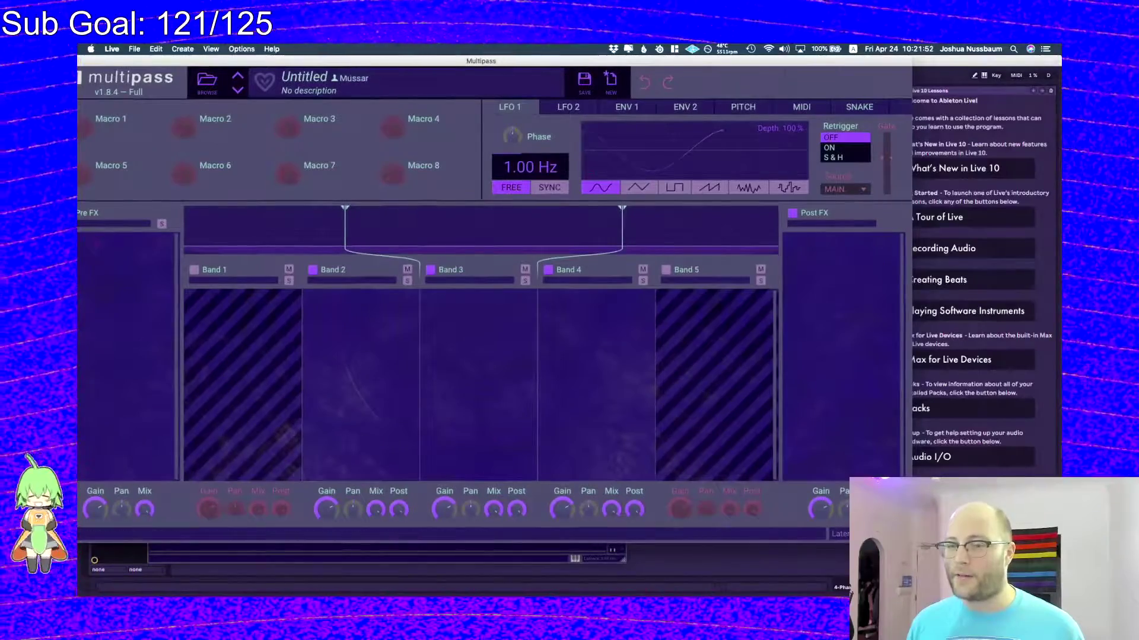
pyautogui.moveTo(911, 542); pyautogui.dragTo(468, 595)
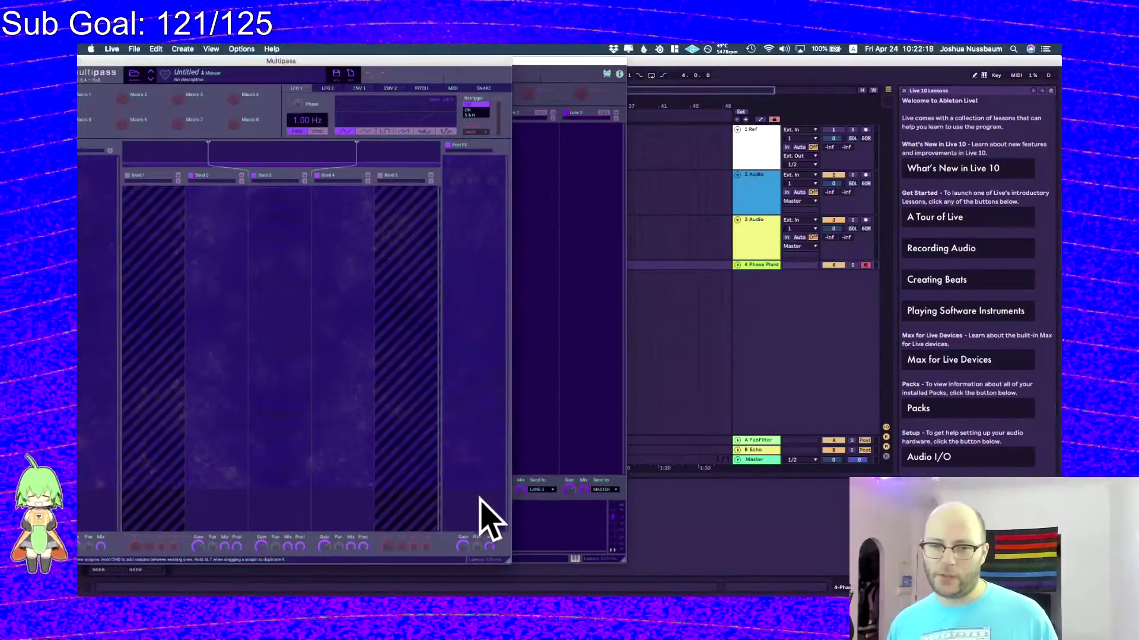
pyautogui.press('alt+super+8')
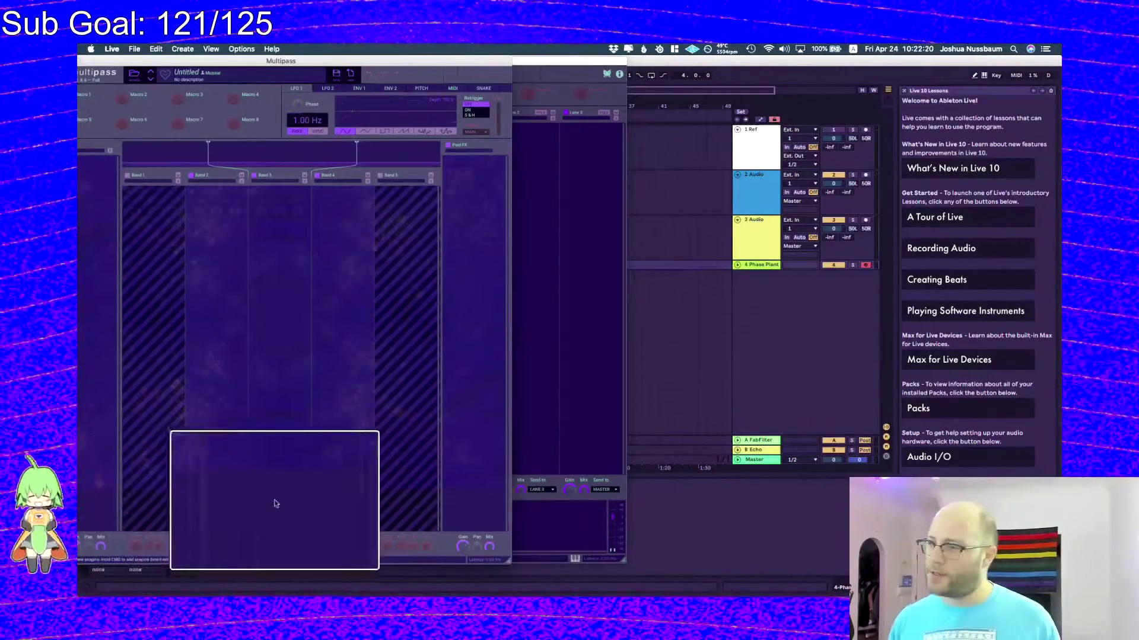
pyautogui.press('alt+super+8')
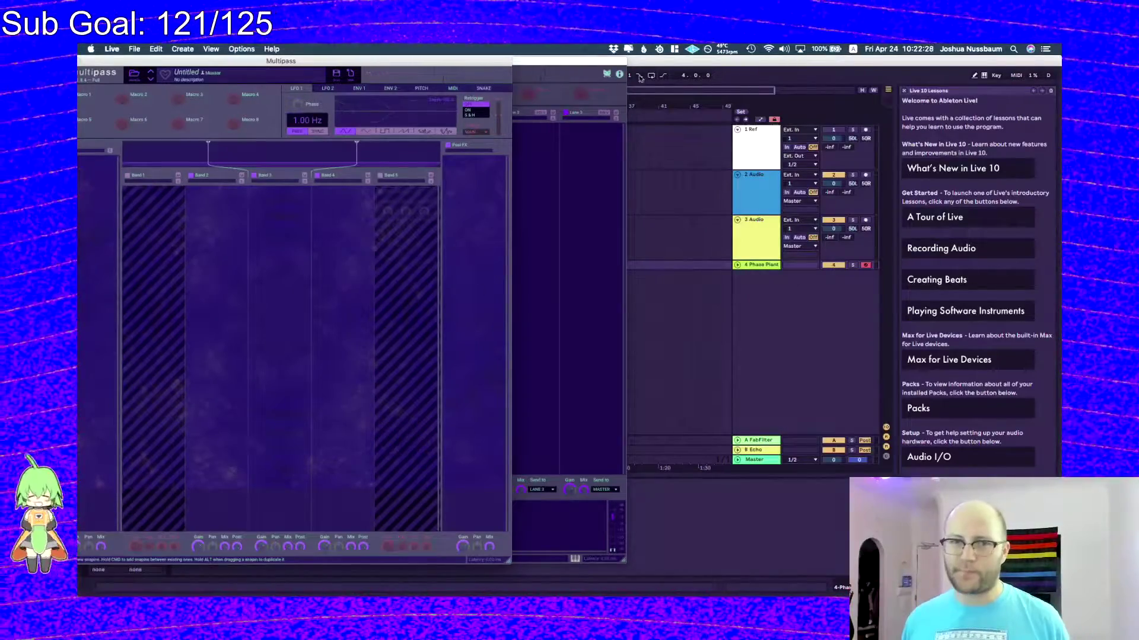
# - Move the Multipass window beside Phase Plant and add Snap Heap to Lane 2
pyautogui.moveTo(485, 60); pyautogui.dragTo(1039, 47)
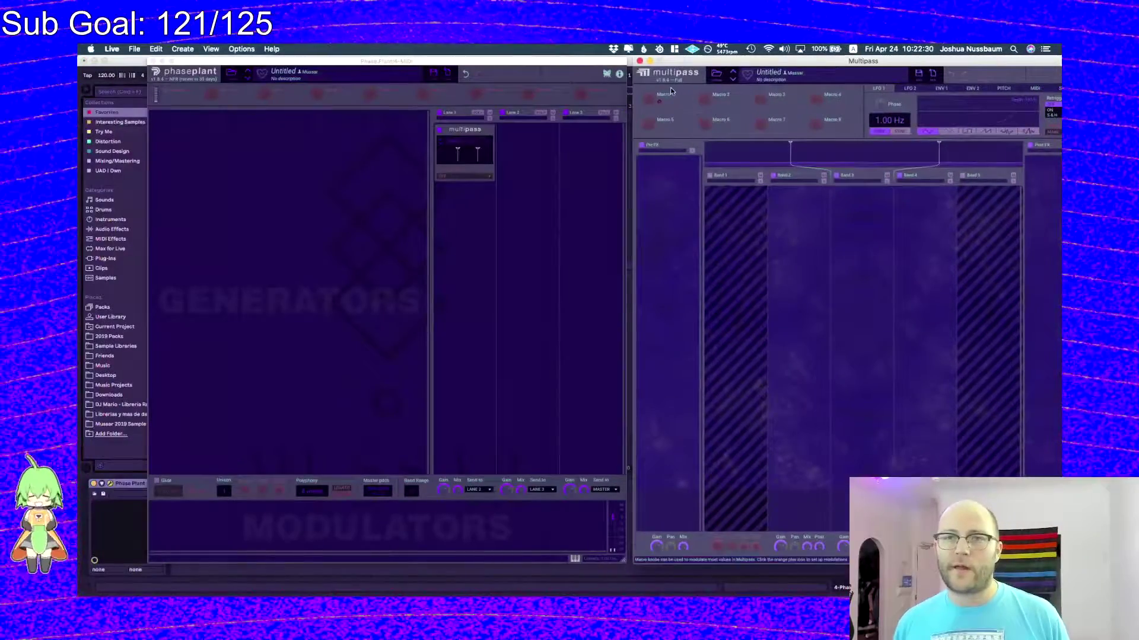
pyautogui.click(526, 130)
pyautogui.click(598, 205)
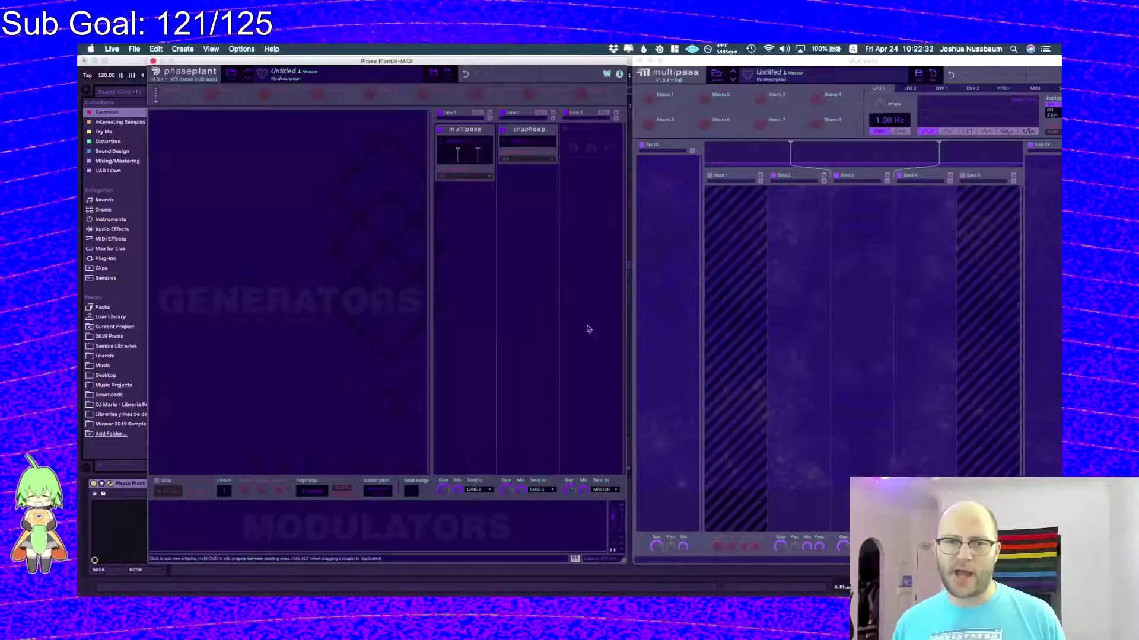
# - Open the Snap Heap editor, resize it to a narrow and tall window, and place it over Multipass
pyautogui.click(551, 143)
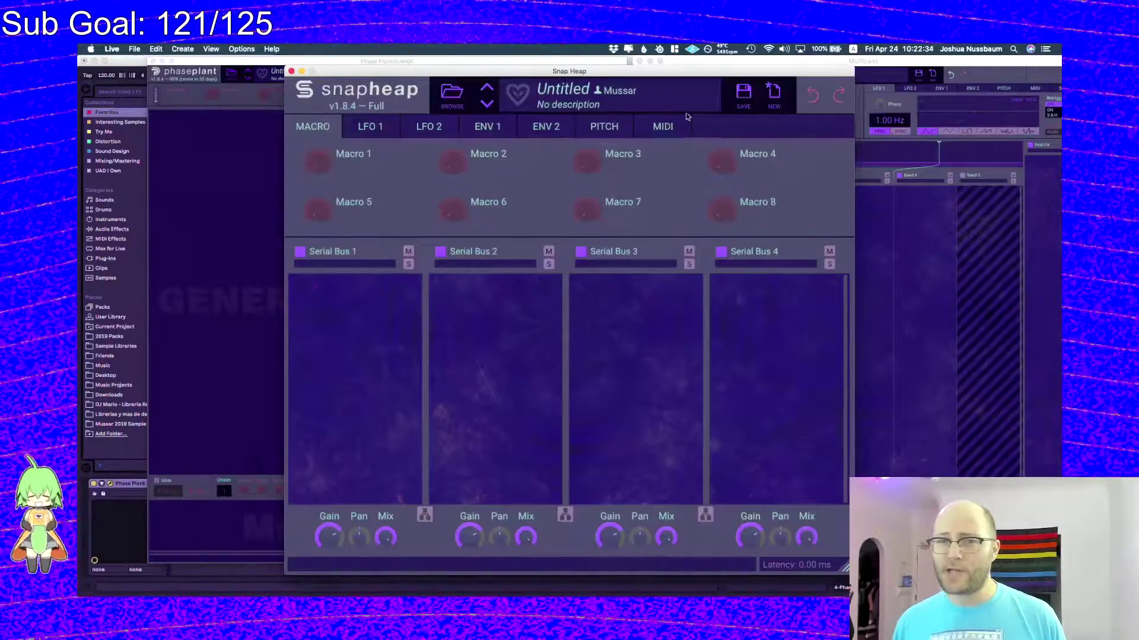
pyautogui.moveTo(668, 70); pyautogui.dragTo(735, 82)
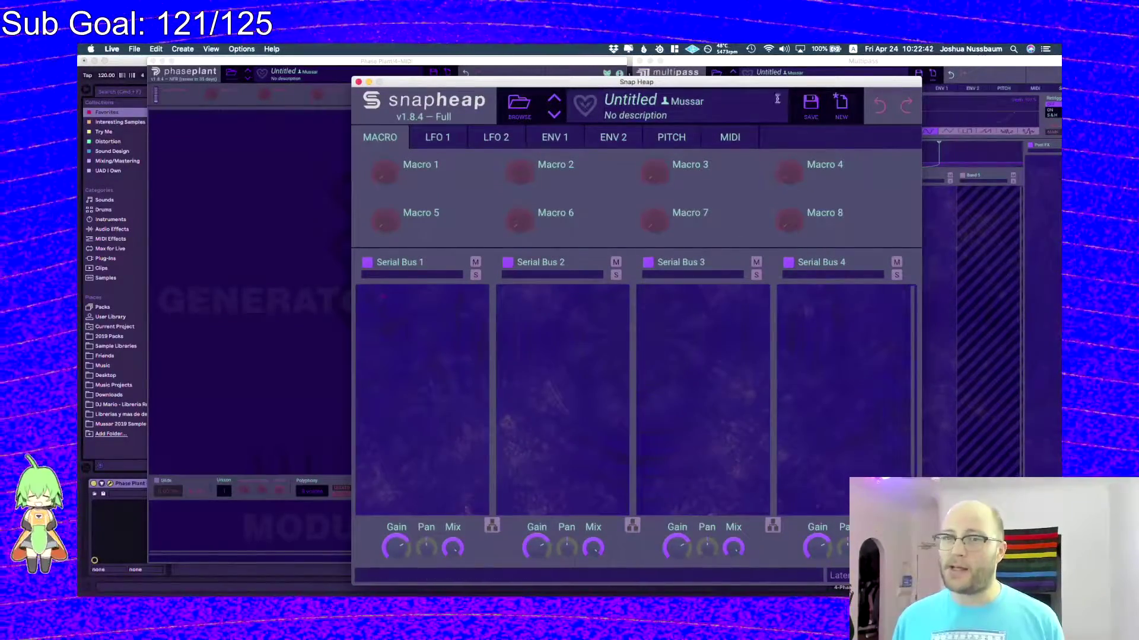
pyautogui.moveTo(764, 87)
pyautogui.mouseDown()
pyautogui.moveTo(735, 69)
pyautogui.moveTo(754, 70)
pyautogui.mouseUp()
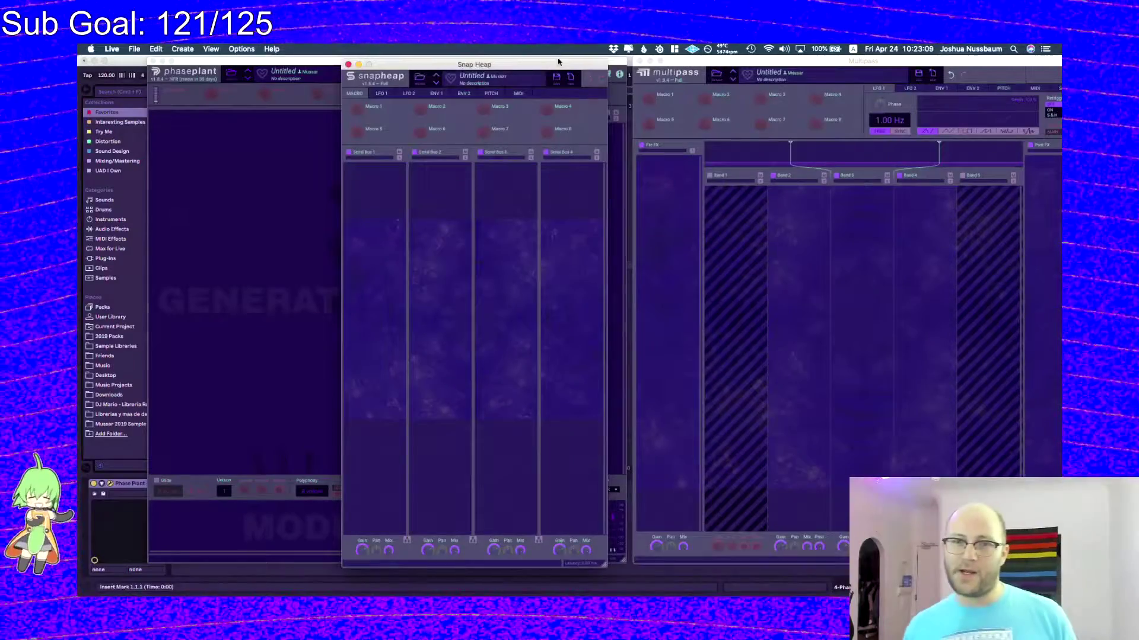
pyautogui.moveTo(556, 68); pyautogui.dragTo(916, 69)
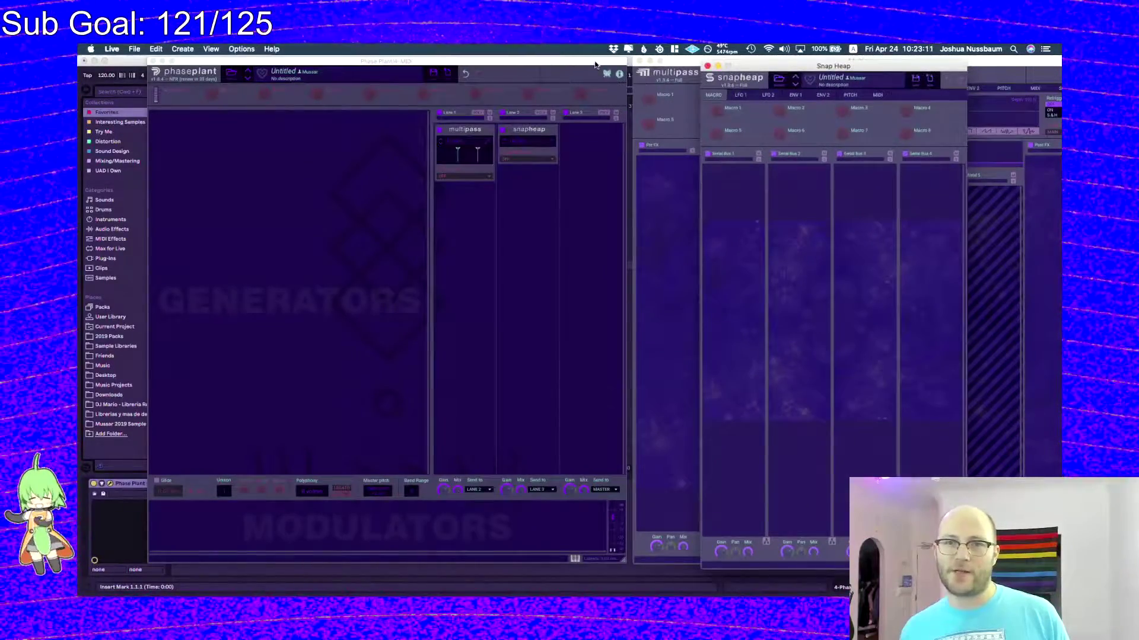
# - Rearrange the Phase Plant, Snap Heap and Multipass windows in a row to compare their backdrops
pyautogui.moveTo(595, 63); pyautogui.dragTo(529, 62)
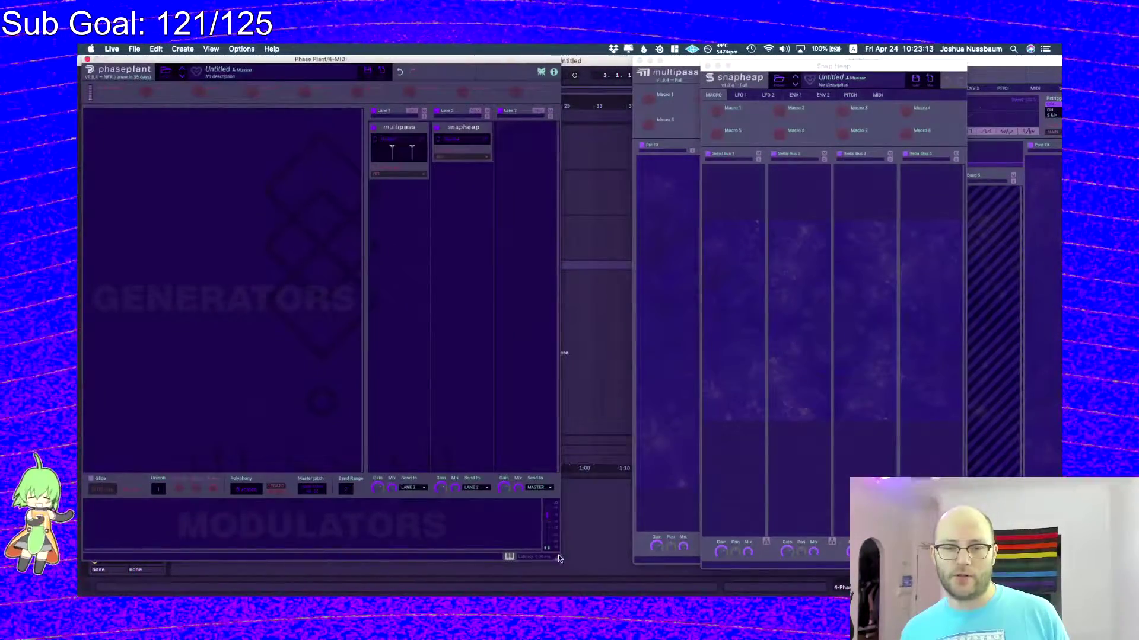
pyautogui.moveTo(558, 558); pyautogui.dragTo(559, 555)
pyautogui.moveTo(816, 68); pyautogui.dragTo(555, 67)
pyautogui.moveTo(701, 570); pyautogui.dragTo(632, 568)
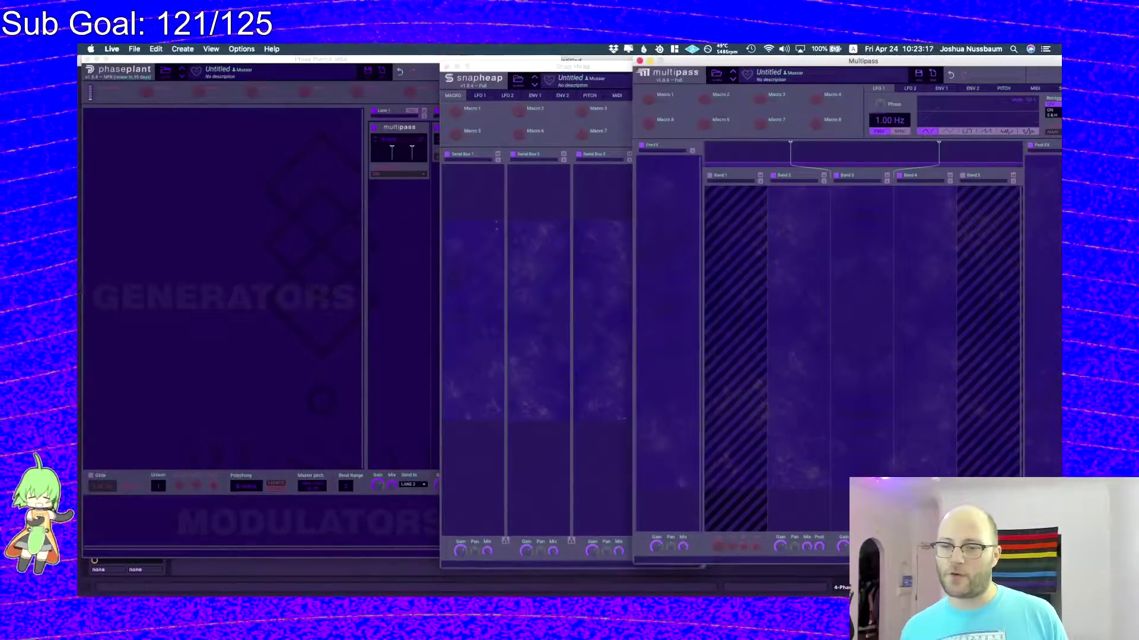
pyautogui.click(854, 64)
pyautogui.moveTo(854, 64); pyautogui.dragTo(759, 68)
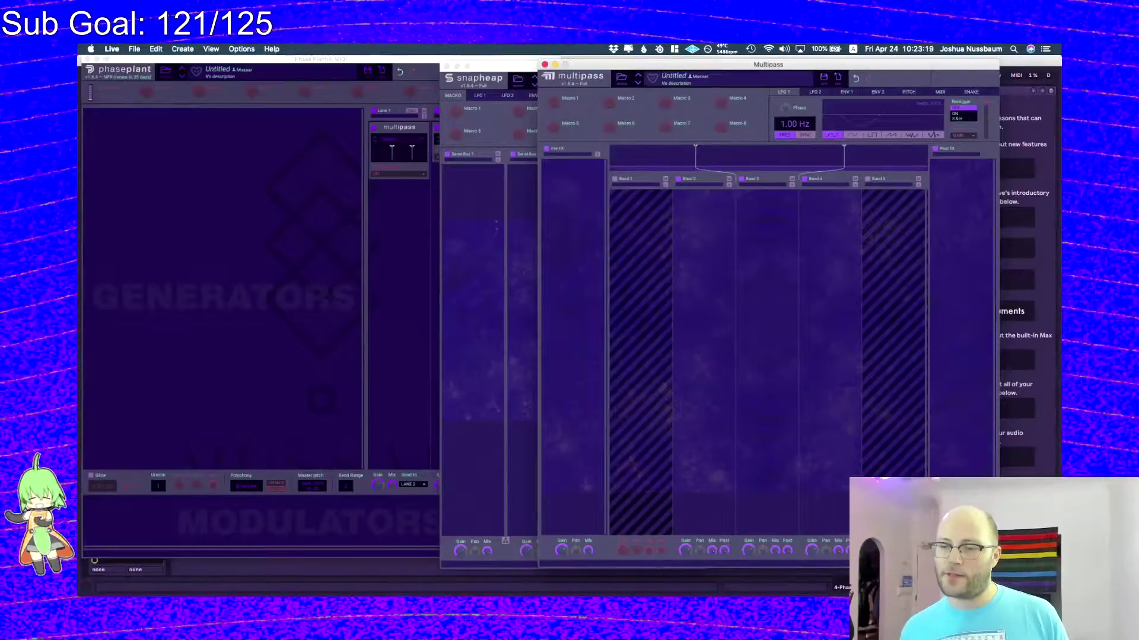
pyautogui.moveTo(669, 63); pyautogui.dragTo(750, 59)
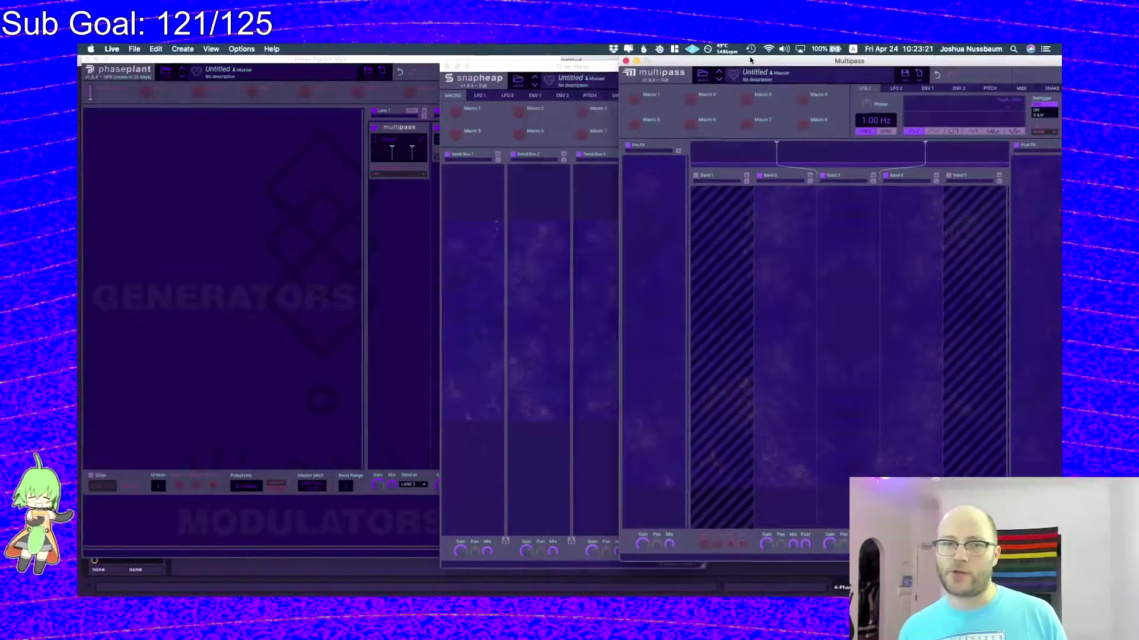
# - Switch to Finder, close the fractal_depth.png preview, and open colors.conf from the Kilohearts folder in TextEdit
pyautogui.press('super+Tab')
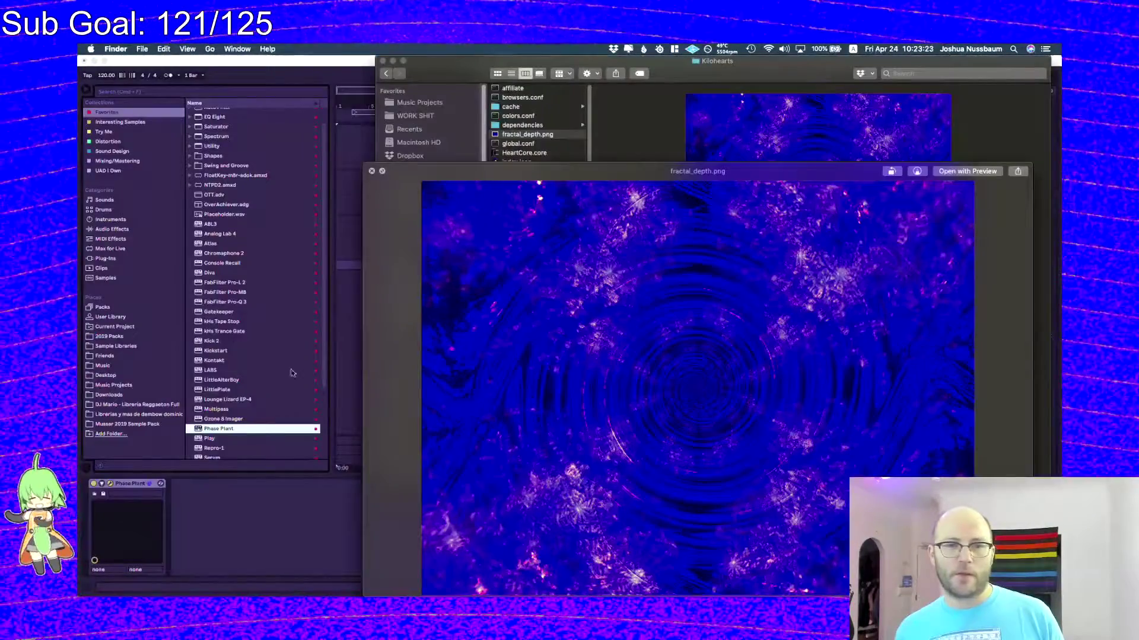
pyautogui.press('space')
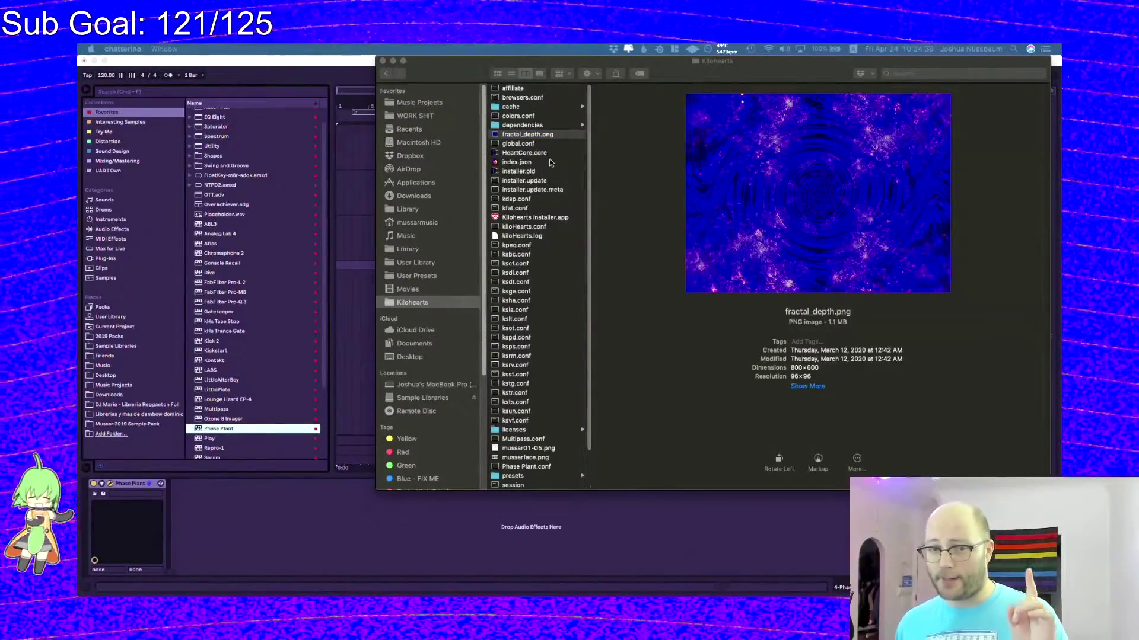
pyautogui.scroll(-3, 549, 162)
pyautogui.scroll(3, 527, 192)
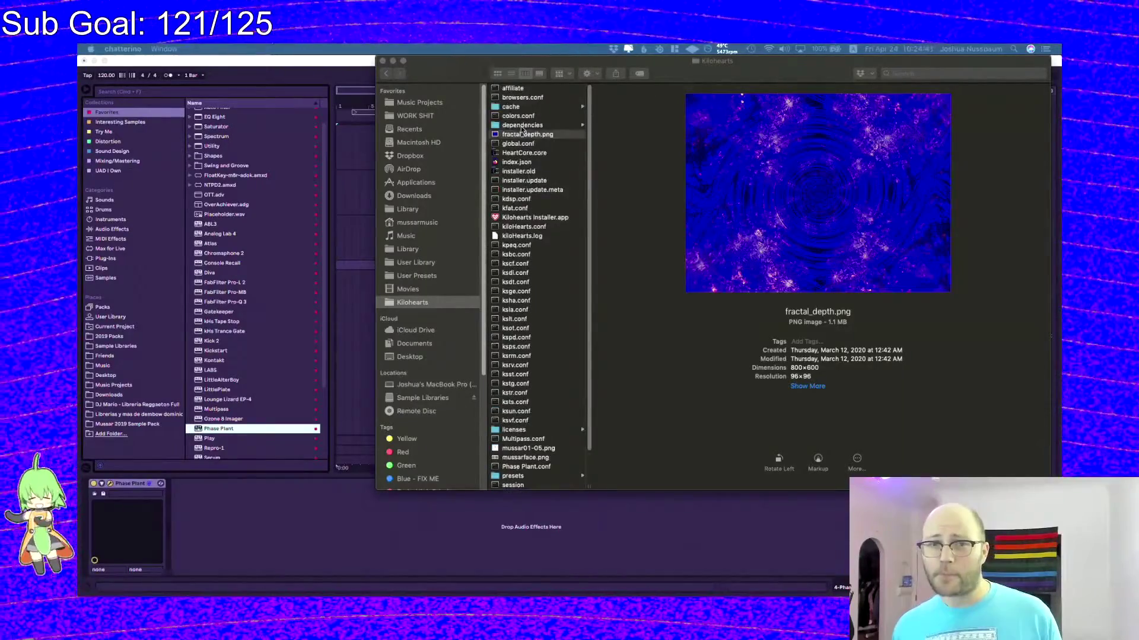
pyautogui.rightClick(525, 117)
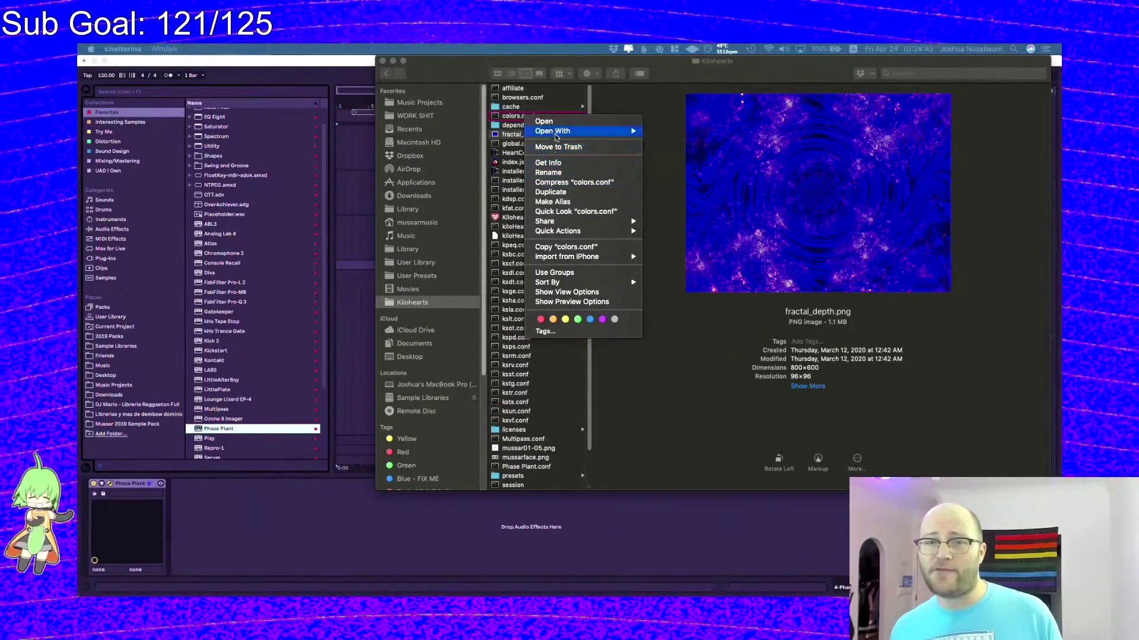
pyautogui.click(687, 133)
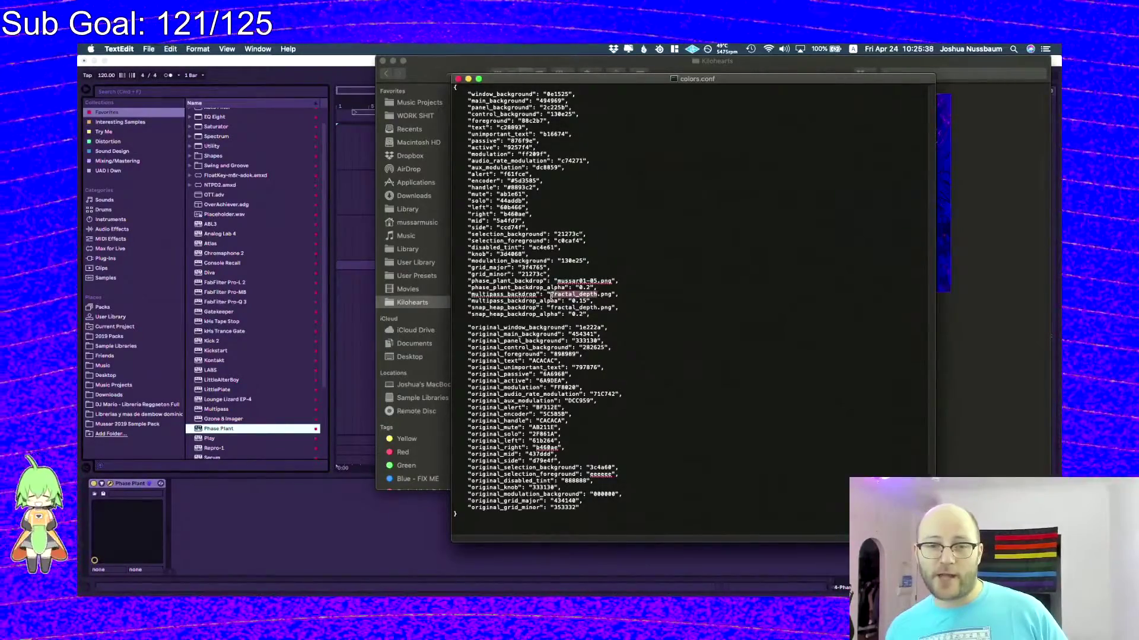
# - Set the phase_plant_backdrop value to fractal_depth.png in colors.conf and save the file
pyautogui.moveTo(586, 281); pyautogui.dragTo(558, 281)
pyautogui.write('fractal_depth')
pyautogui.press('super+s')
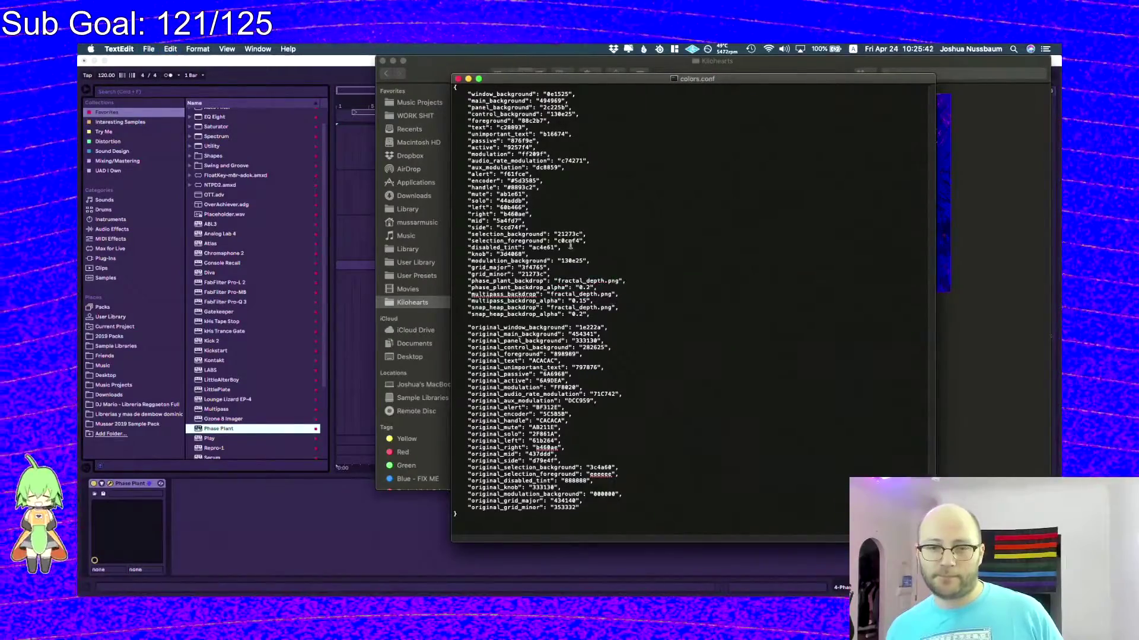
# - Return to Ableton Live, close the plugin windows, and replace the Phase Plant device with a newly loaded one
pyautogui.click(407, 545)
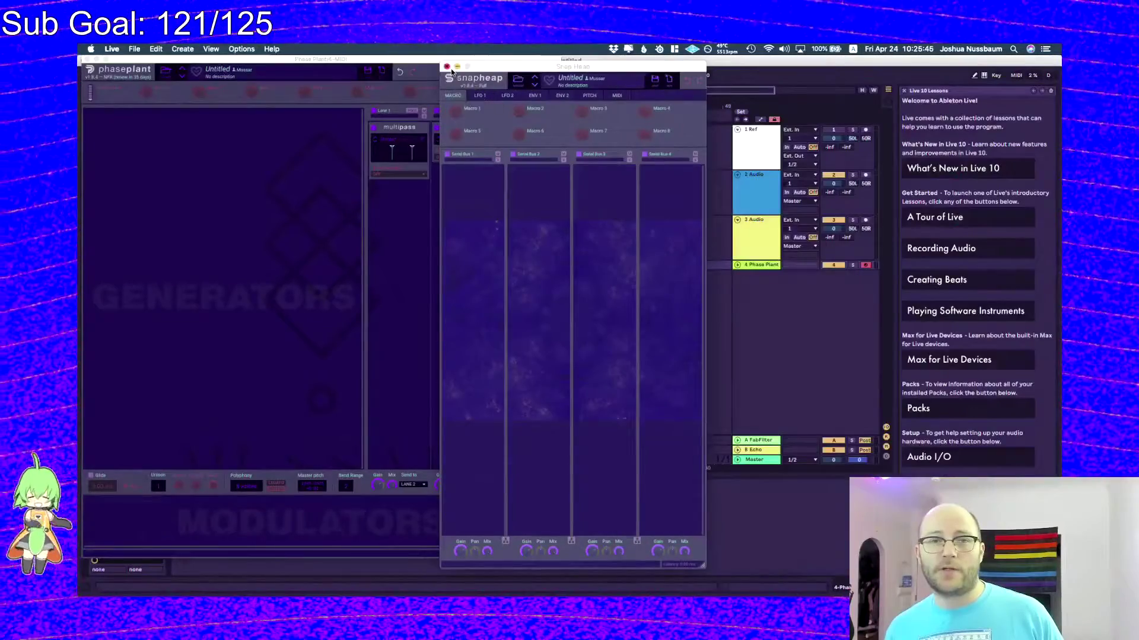
pyautogui.click(447, 66)
pyautogui.click(87, 59)
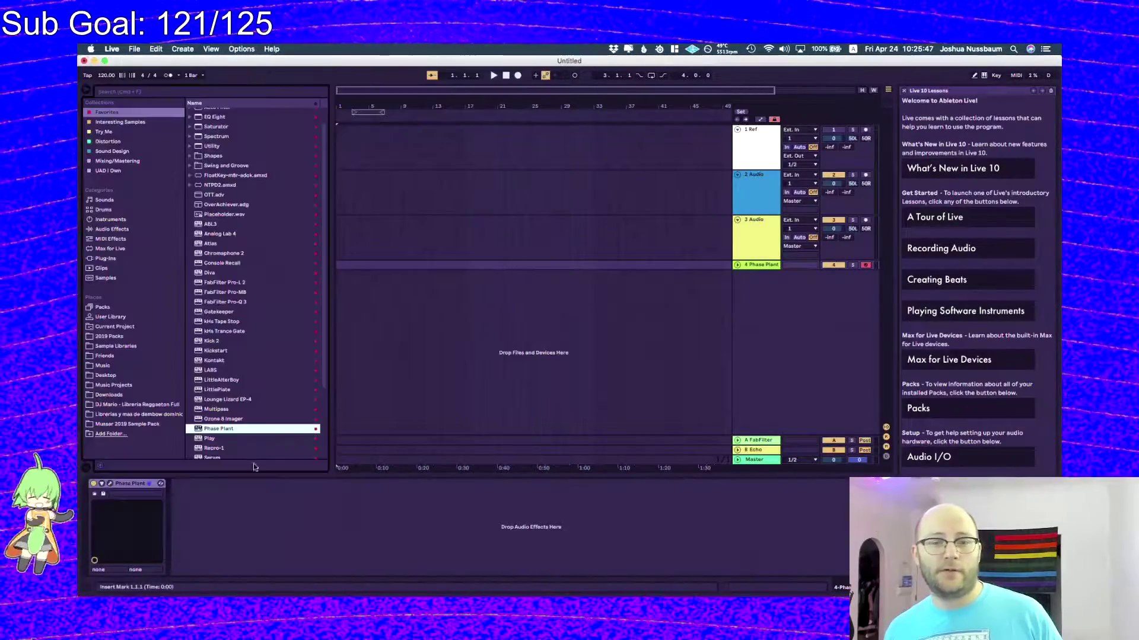
pyautogui.click(128, 484)
pyautogui.press('Delete')
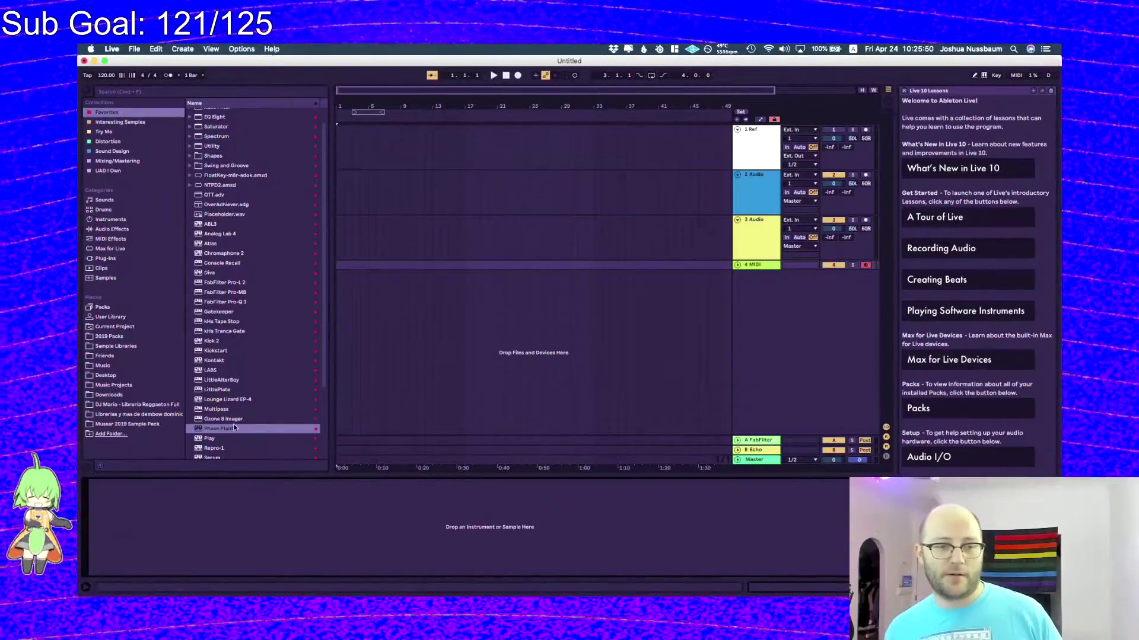
pyautogui.doubleClick(228, 430)
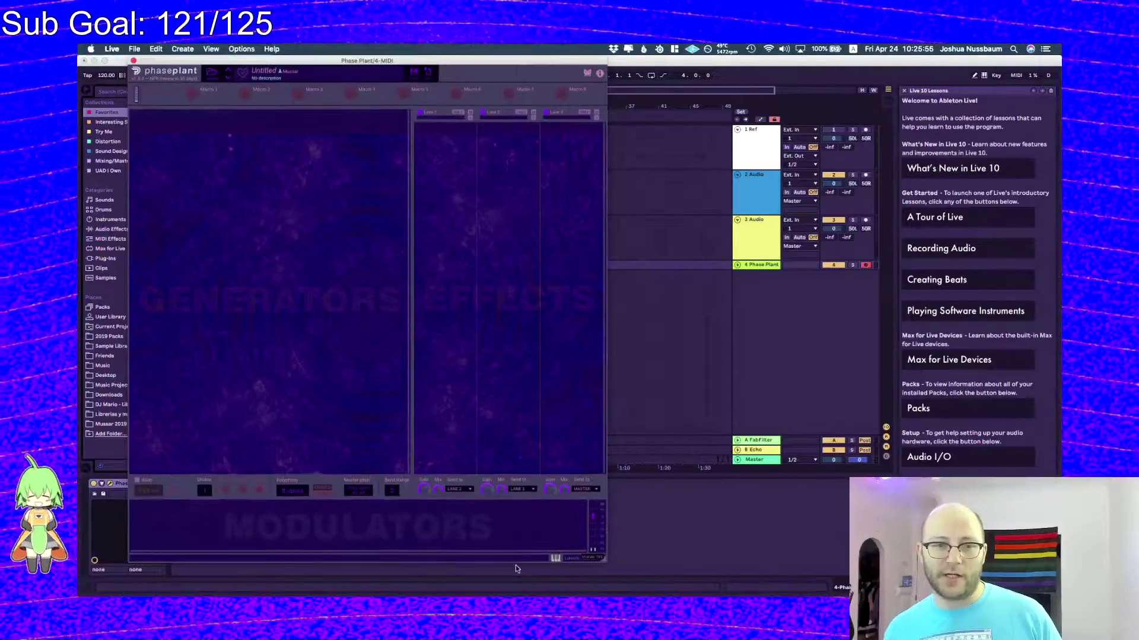
pyautogui.moveTo(504, 61); pyautogui.dragTo(460, 59)
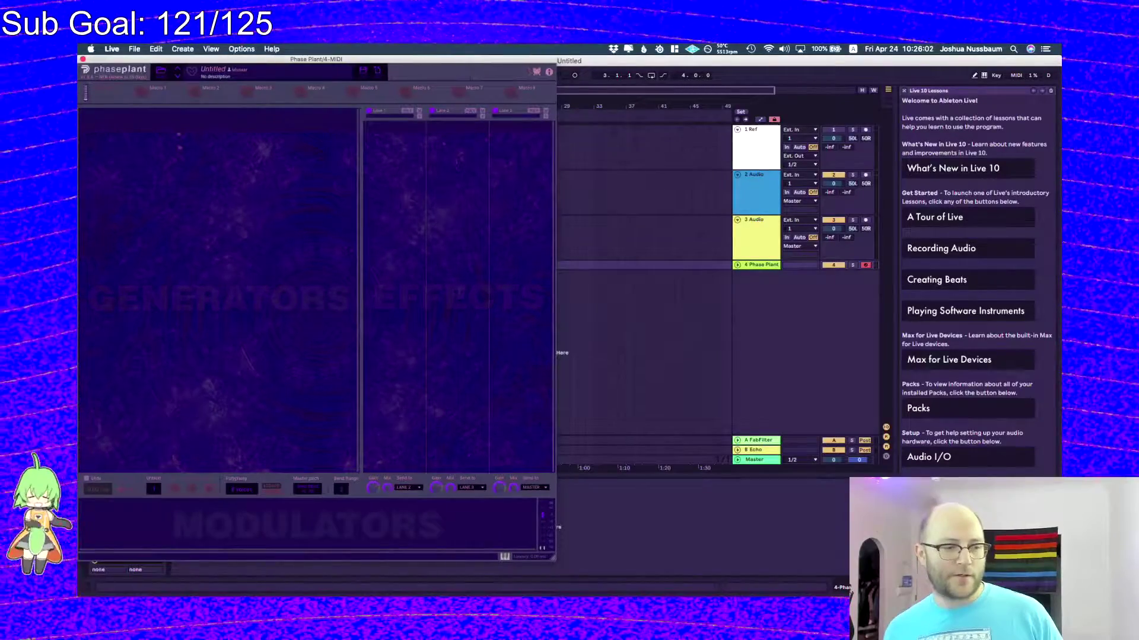
# - Switch to Finder and magnify the file details of fractal_depth.png to check the image's dimensions
pyautogui.press('super+Tab')
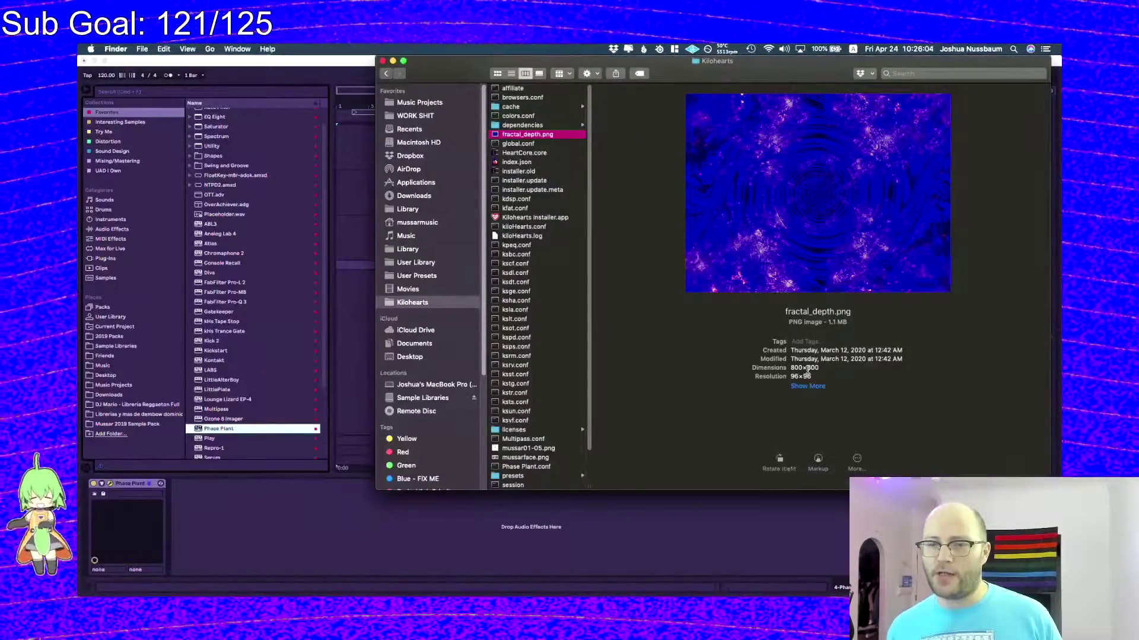
pyautogui.press('alt+super+8')
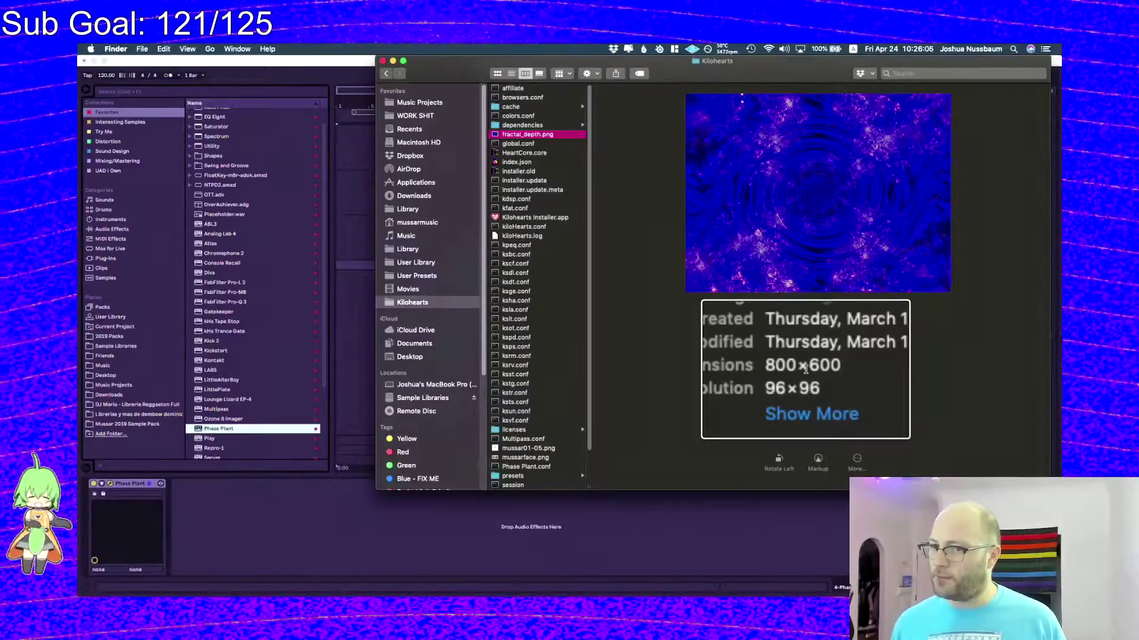
pyautogui.press('alt+super+8')
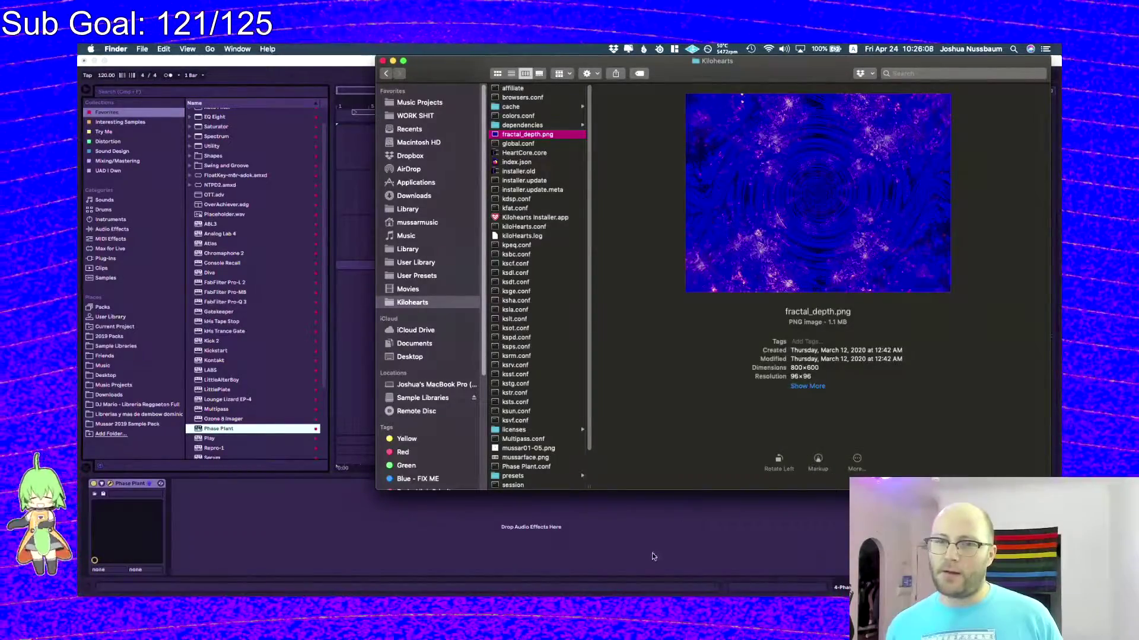
# - Return to Ableton Live, add Multipass to Phase Plant's Lane 1, and open its editor partly over Phase Plant
pyautogui.click(596, 562)
pyautogui.click(387, 146)
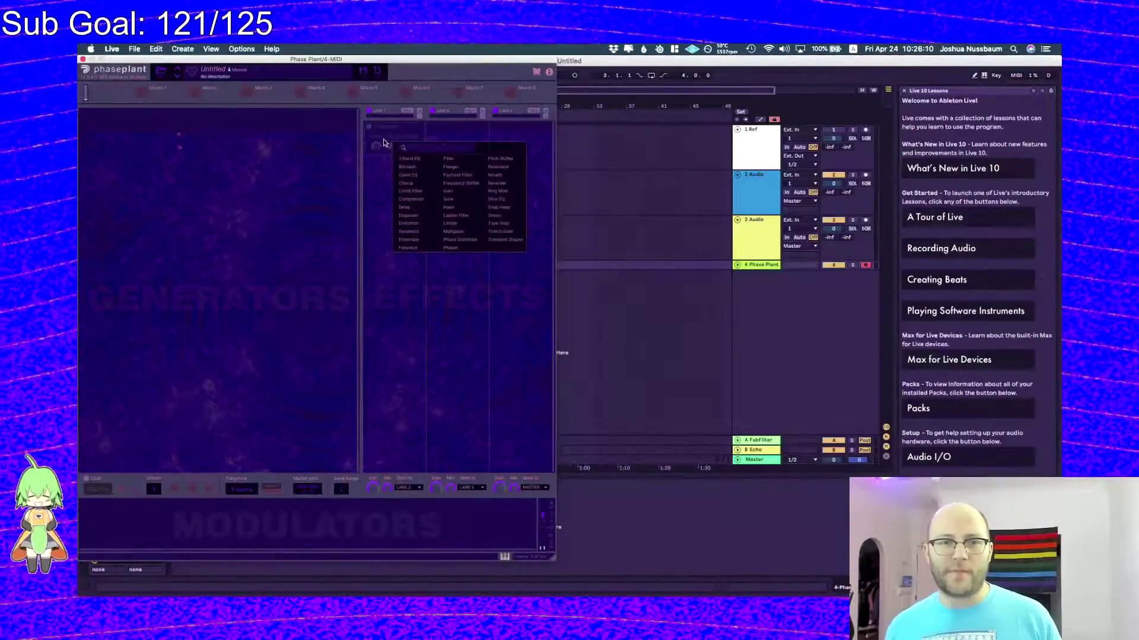
pyautogui.click(458, 223)
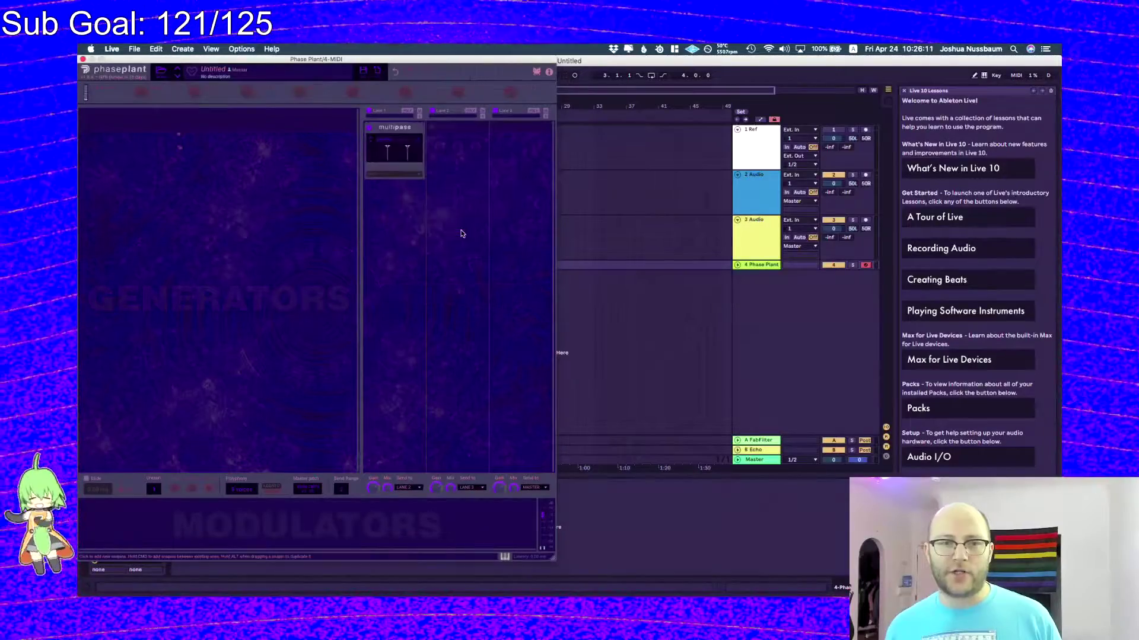
pyautogui.click(402, 146)
pyautogui.moveTo(789, 568); pyautogui.dragTo(793, 571)
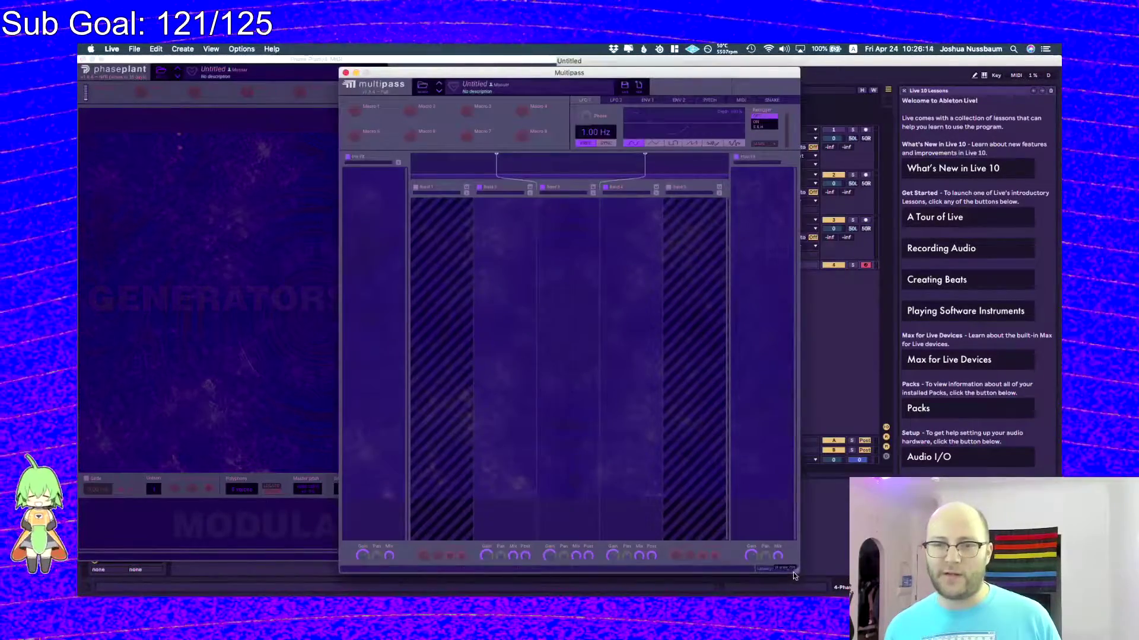
pyautogui.moveTo(584, 74); pyautogui.dragTo(539, 62)
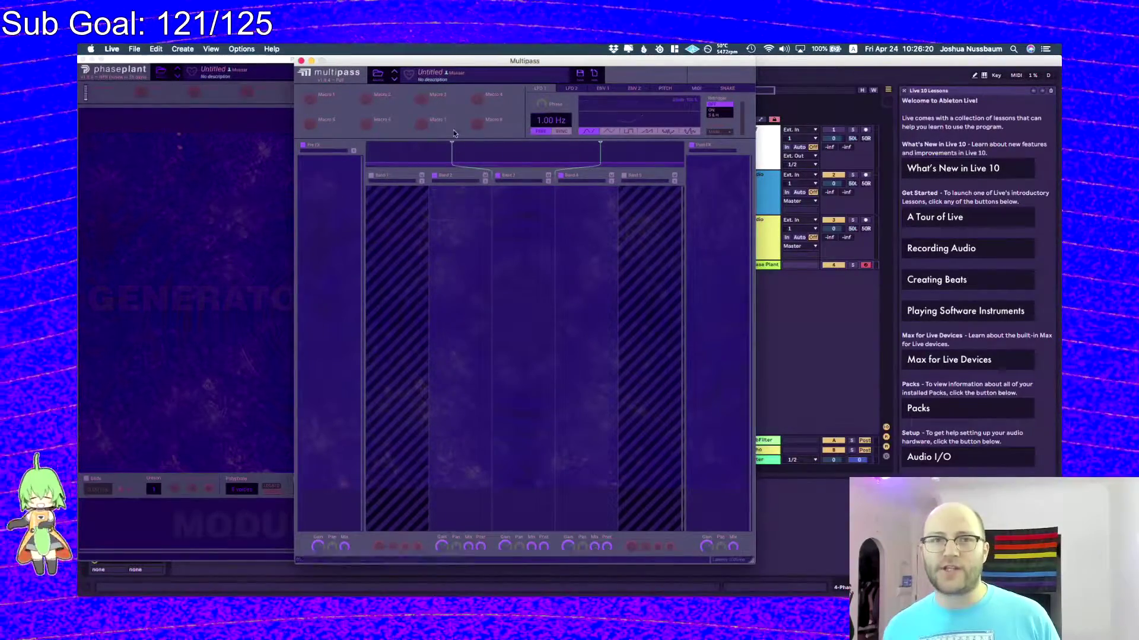
pyautogui.moveTo(450, 59); pyautogui.dragTo(417, 51)
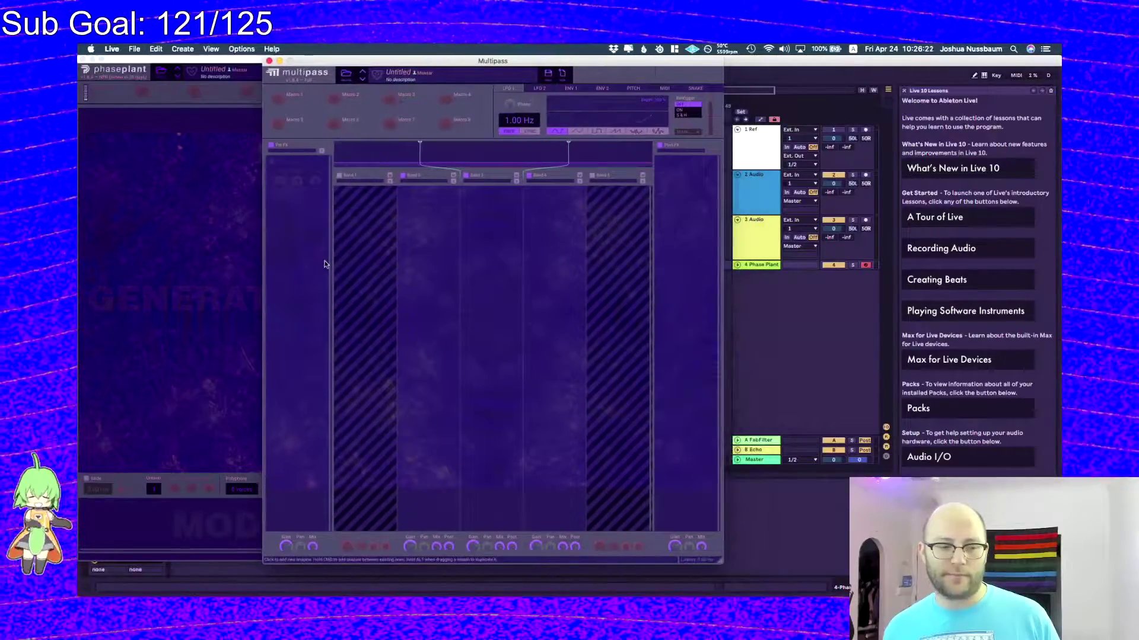
# - Add Snap Heap to Multipass's Pre FX lane, open its editor, and place it beside Multipass
pyautogui.click(297, 181)
pyautogui.click(411, 239)
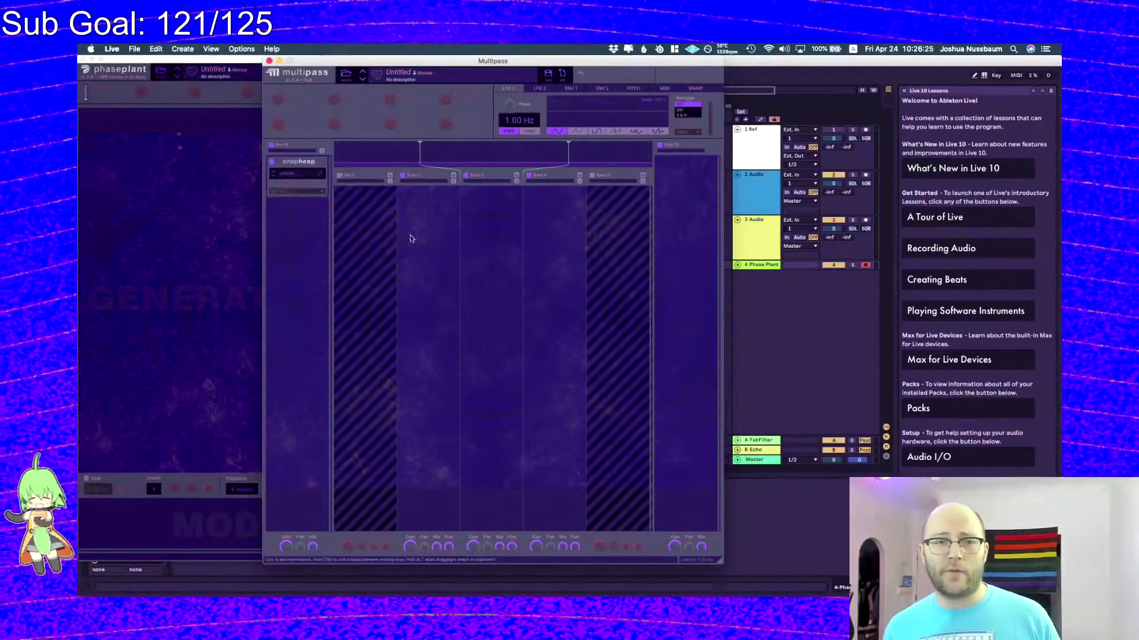
pyautogui.click(320, 173)
pyautogui.moveTo(553, 72); pyautogui.dragTo(865, 60)
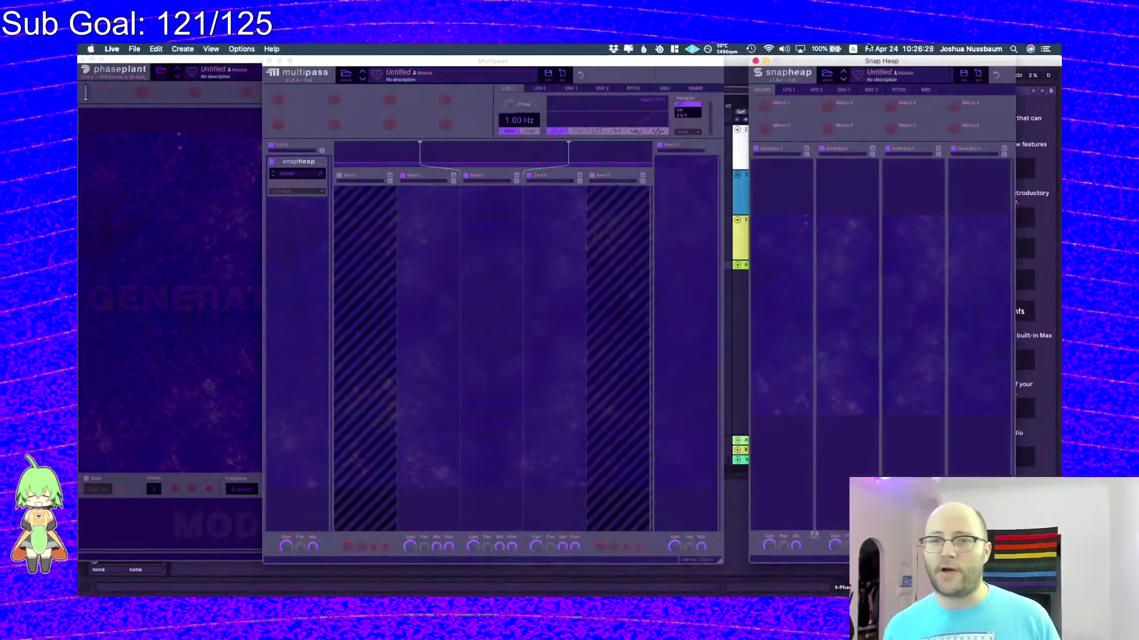
# - Move the Multipass and Snap Heap windows around to compare the fractal backdrop across all three plugins
pyautogui.moveTo(586, 61); pyautogui.dragTo(787, 49)
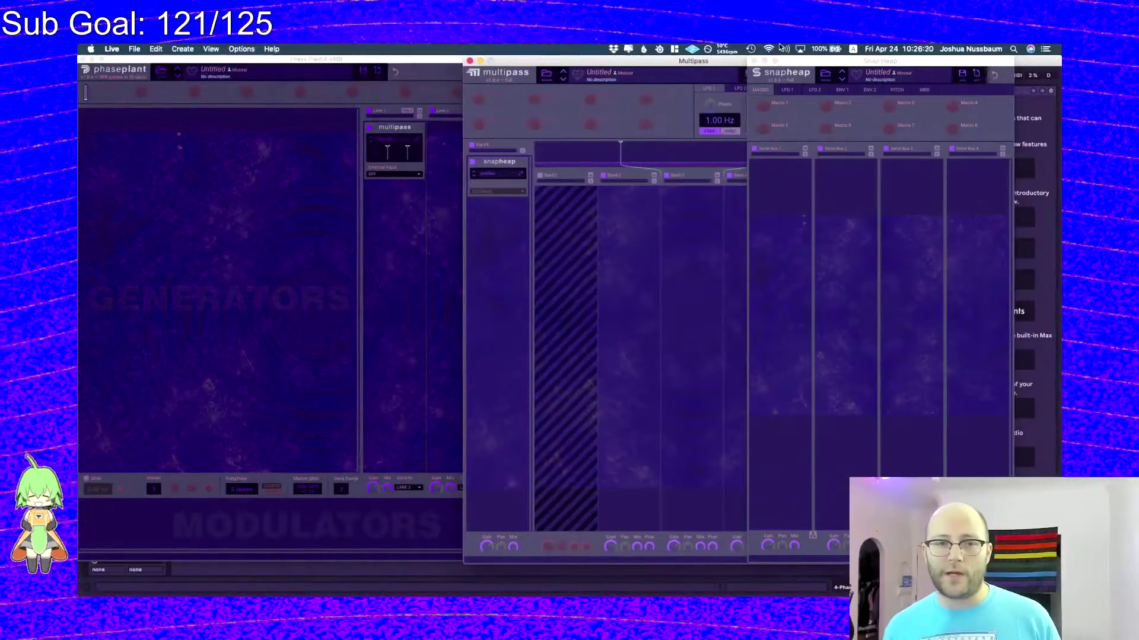
pyautogui.click(283, 506)
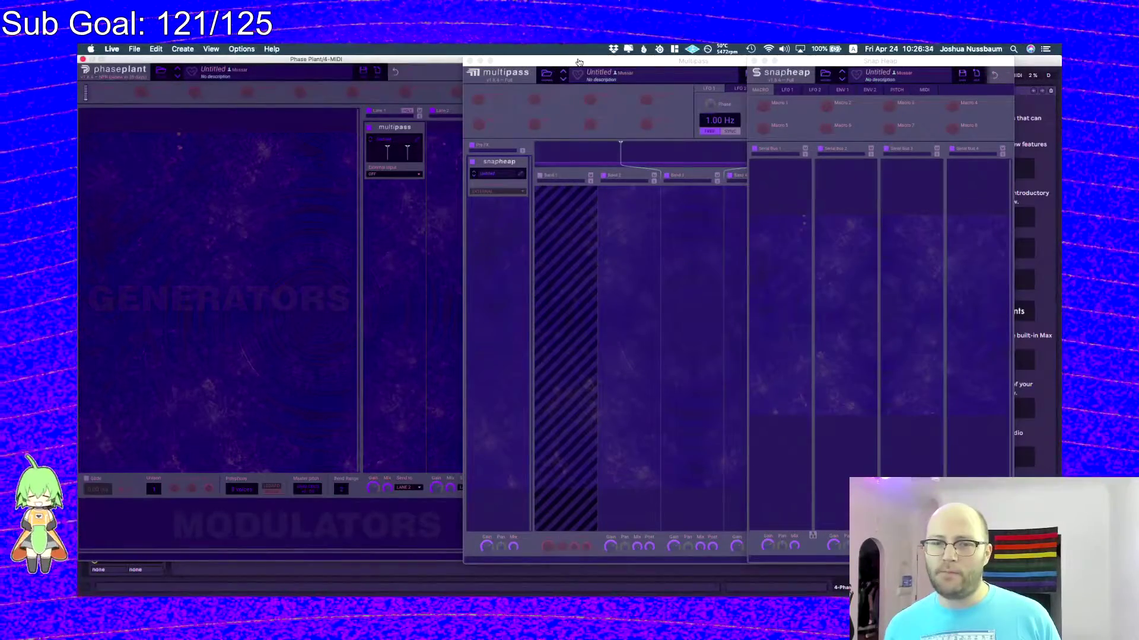
pyautogui.moveTo(541, 61); pyautogui.dragTo(734, 58)
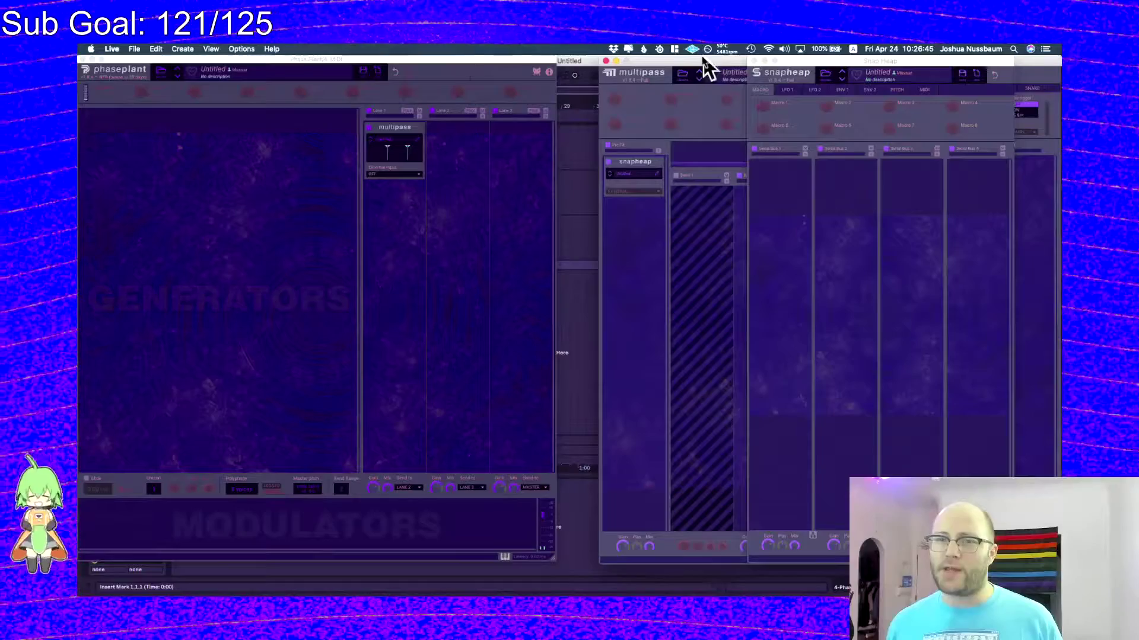
pyautogui.moveTo(703, 60); pyautogui.dragTo(322, 60)
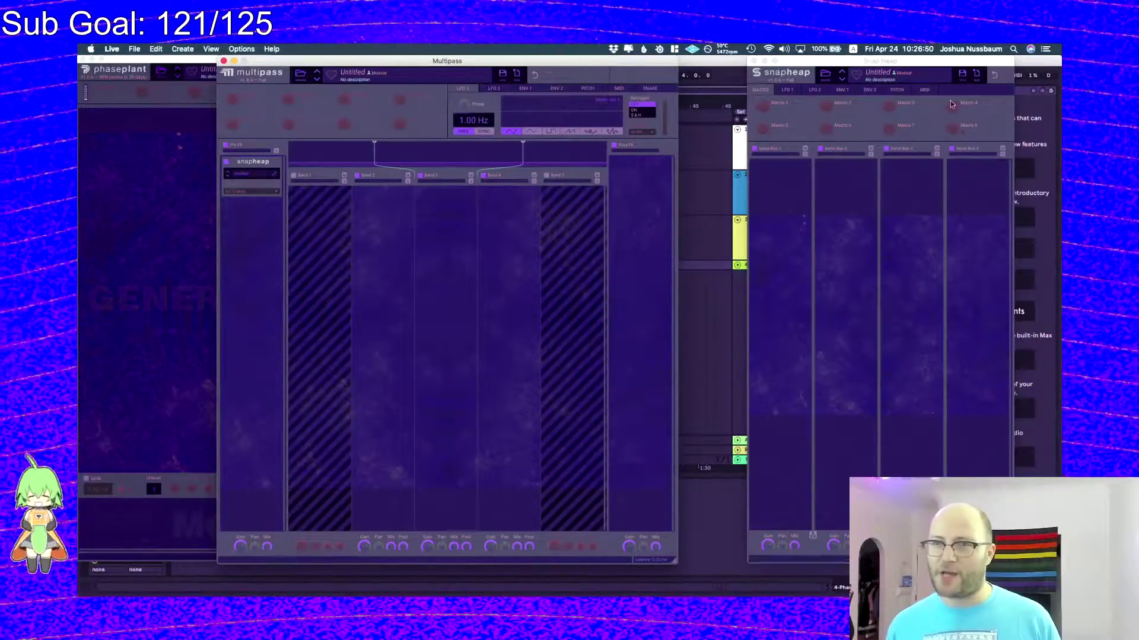
pyautogui.moveTo(881, 60); pyautogui.dragTo(751, 50)
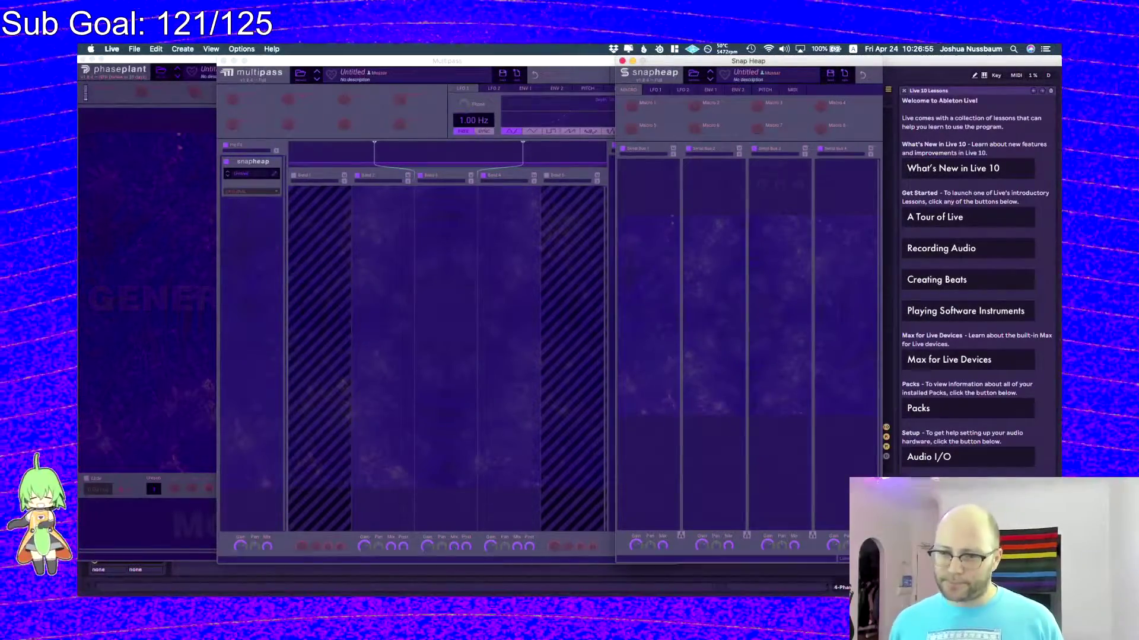
pyautogui.moveTo(845, 60); pyautogui.dragTo(726, 59)
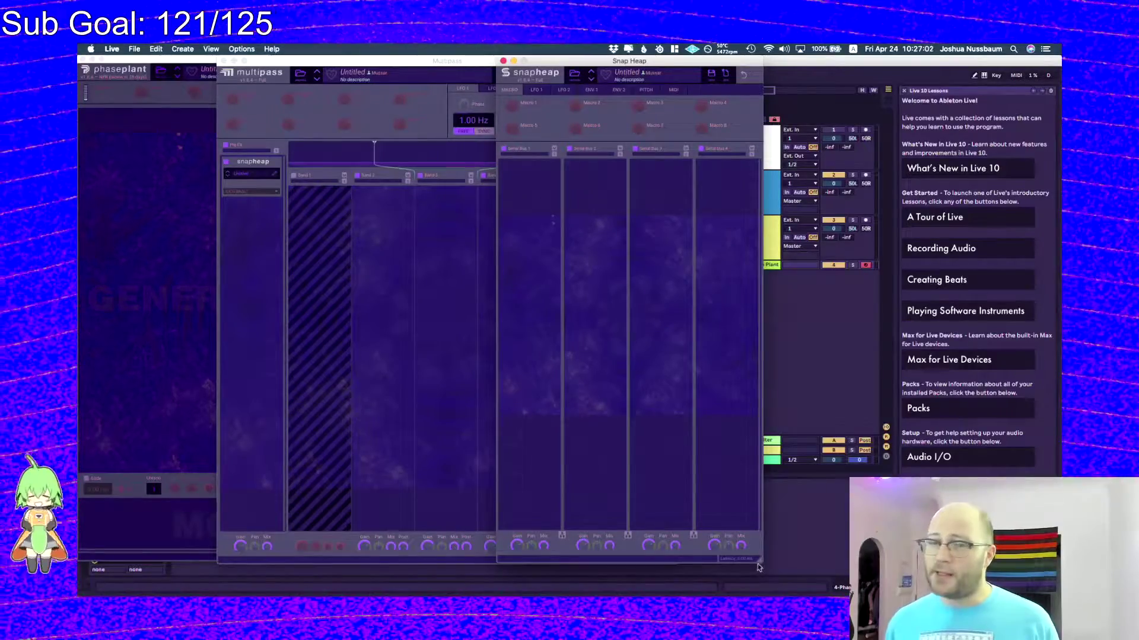
# - Resize the Snap Heap window larger and the Multipass window shorter to compare how each plugin's backdrop scales
pyautogui.moveTo(760, 565); pyautogui.dragTo(1044, 286)
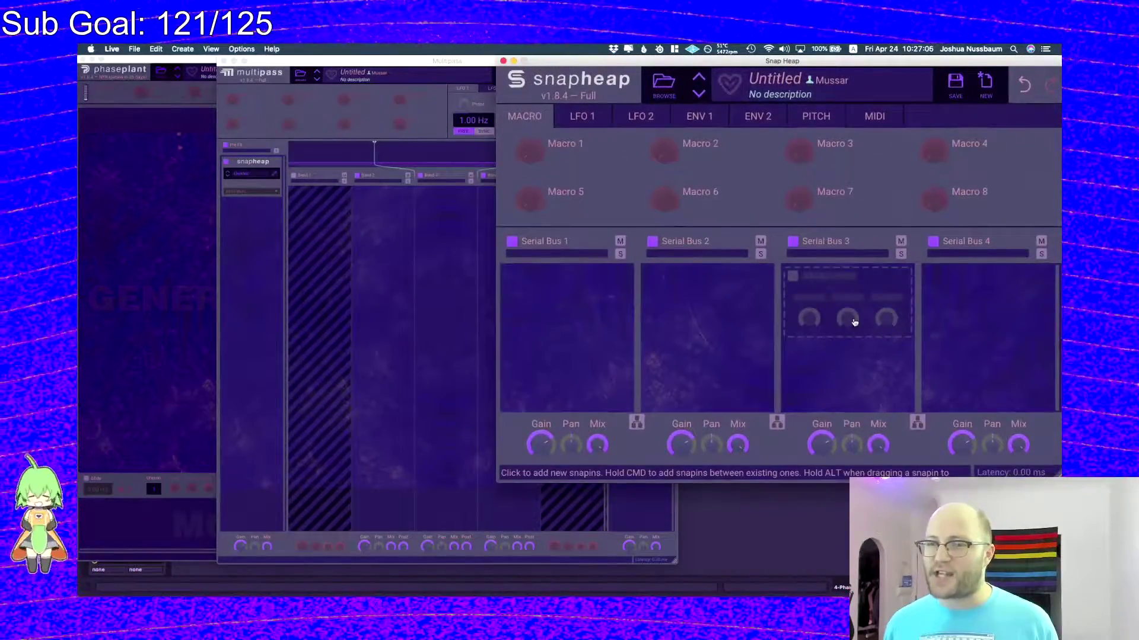
pyautogui.click(672, 561)
pyautogui.moveTo(446, 563); pyautogui.dragTo(446, 359)
# - Close the Snap Heap, Multipass and Phase Plant windows
pyautogui.click(503, 60)
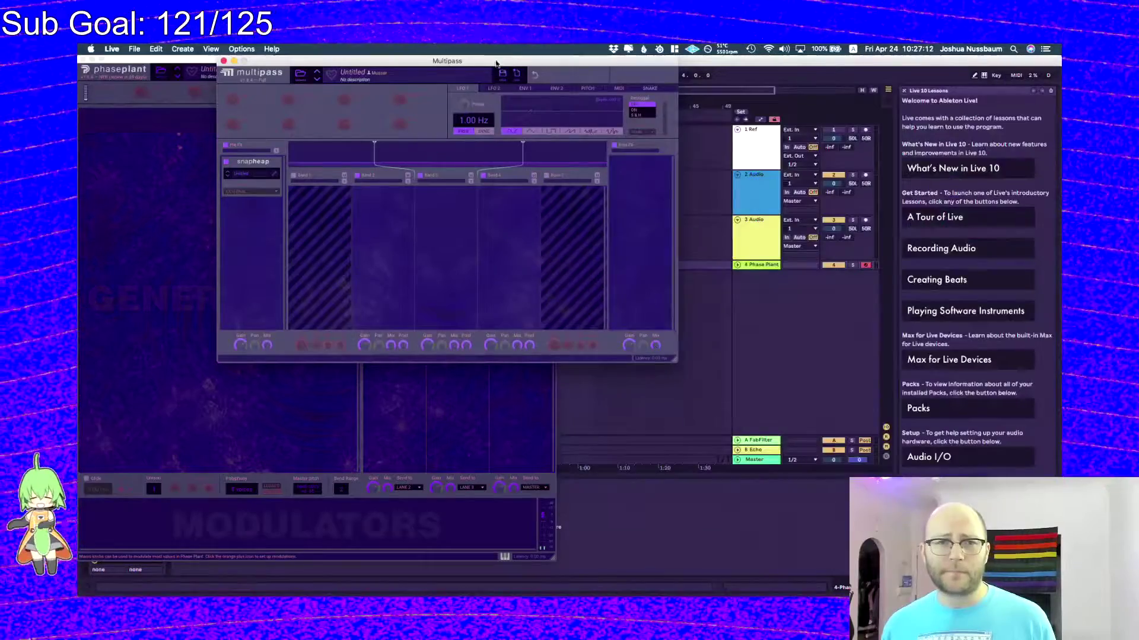
pyautogui.click(223, 61)
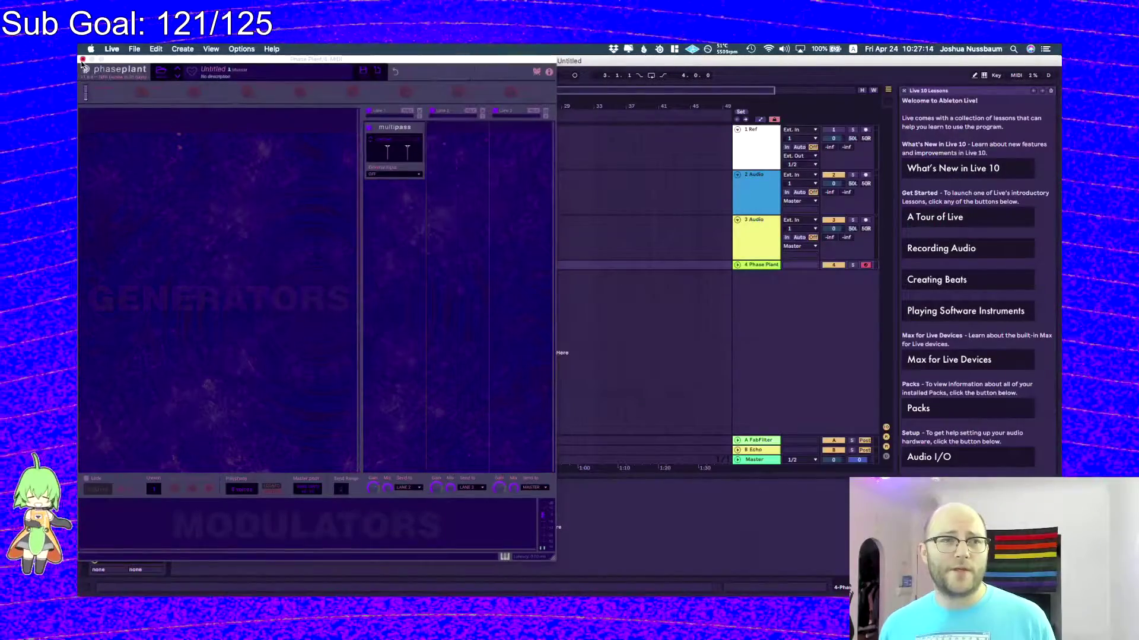
pyautogui.click(84, 61)
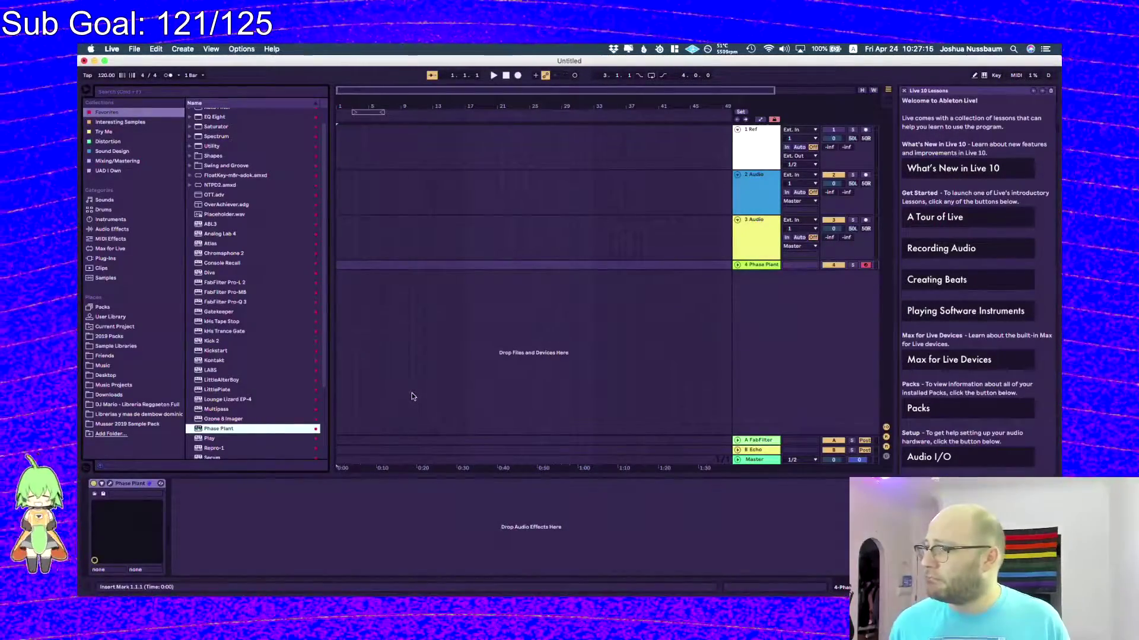
pyautogui.click(401, 540)
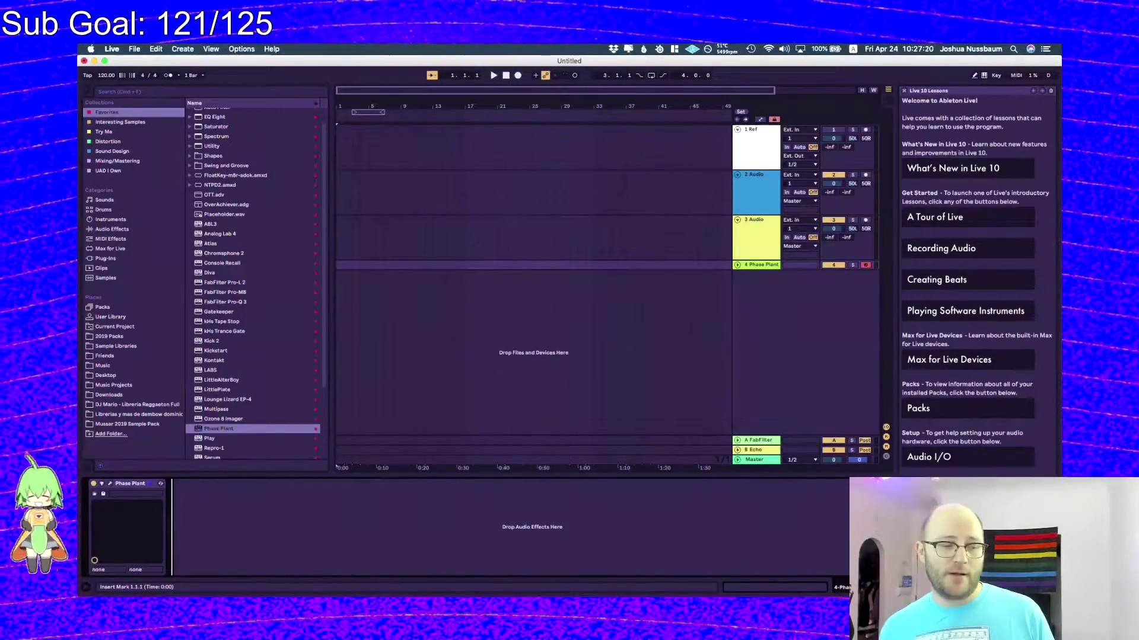
# - Switch to colors.conf in TextEdit, review its color and backdrop entries, and return to Ableton Live
pyautogui.press('super+Tab')
pyautogui.click(594, 164)
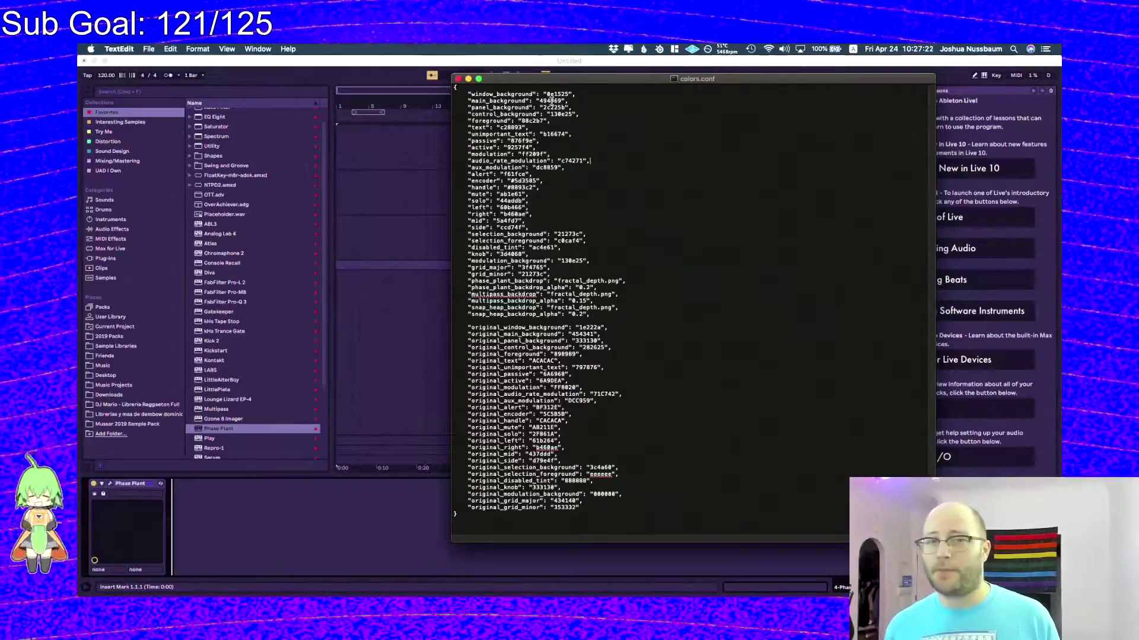
pyautogui.moveTo(546, 94); pyautogui.dragTo(574, 168)
pyautogui.click(584, 228)
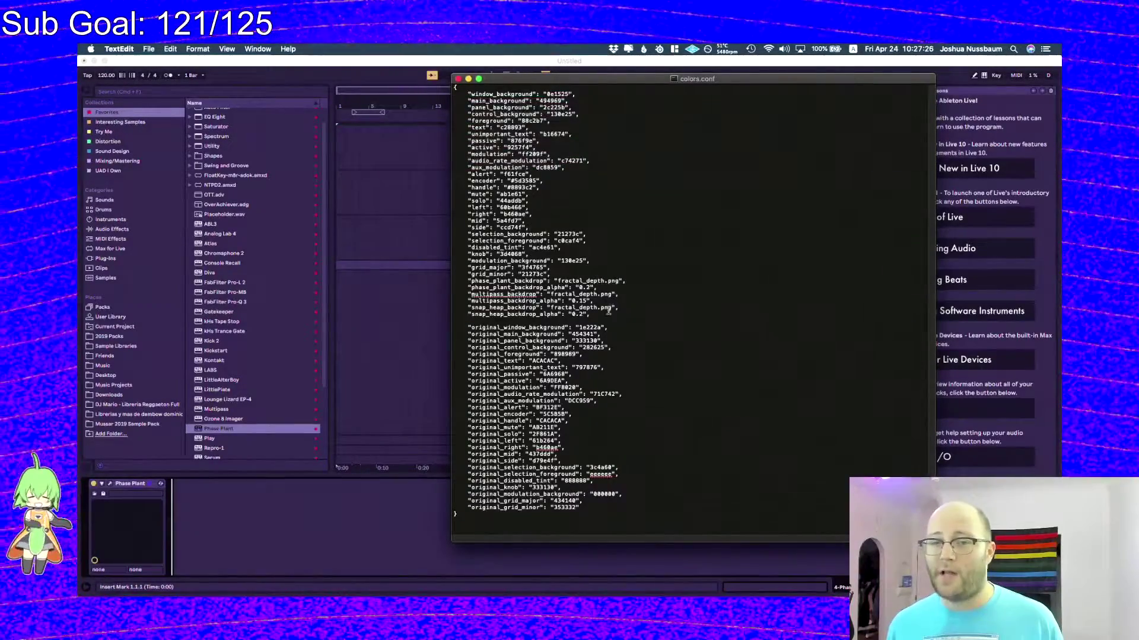
pyautogui.moveTo(599, 320); pyautogui.dragTo(569, 129)
pyautogui.click(428, 475)
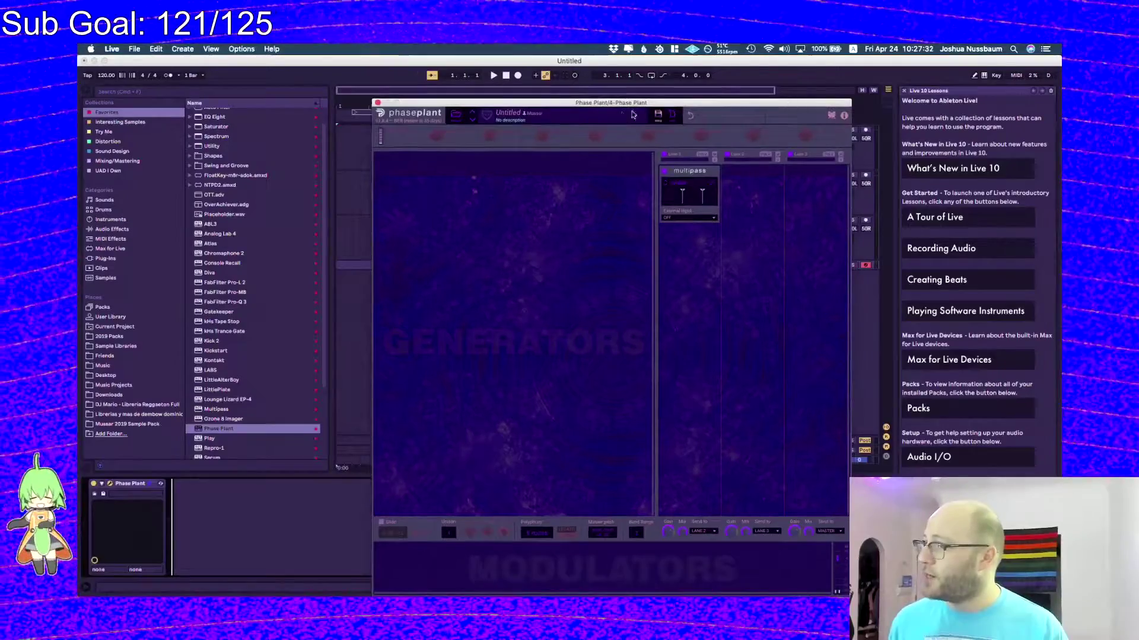
# - Switch to Discord and browse the skins channel's older posts for shared skin screenshots and the attached colors.conf file
pyautogui.press('super+Tab')
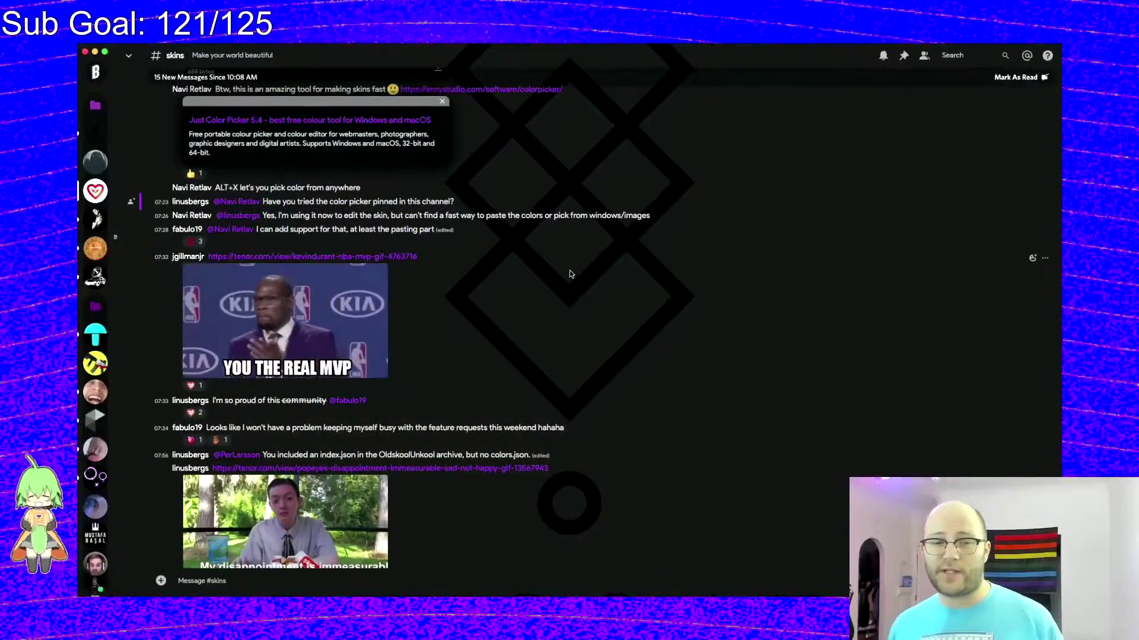
pyautogui.scroll(15, 570, 272)
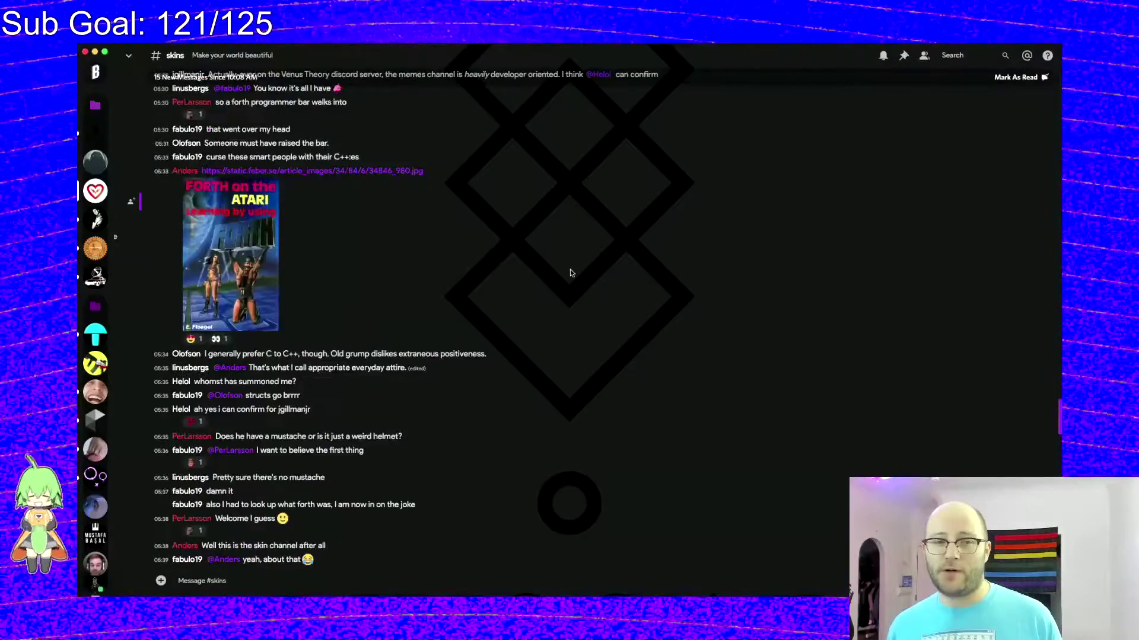
pyautogui.scroll(10, 570, 272)
pyautogui.scroll(15, 308, 171)
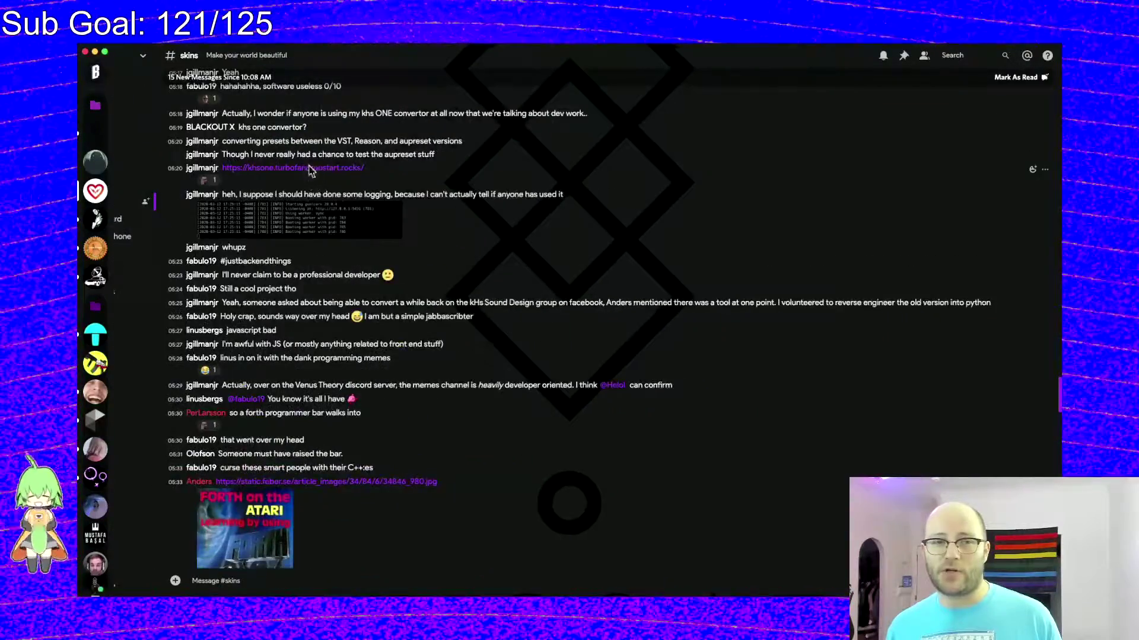
pyautogui.scroll(15, 308, 171)
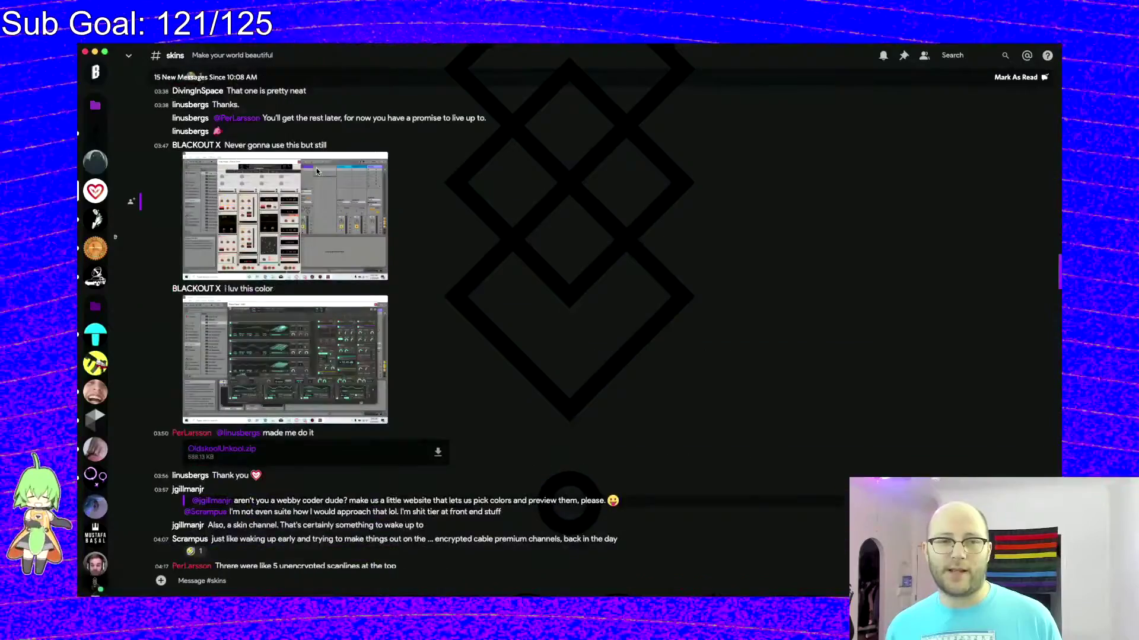
pyautogui.click(311, 383)
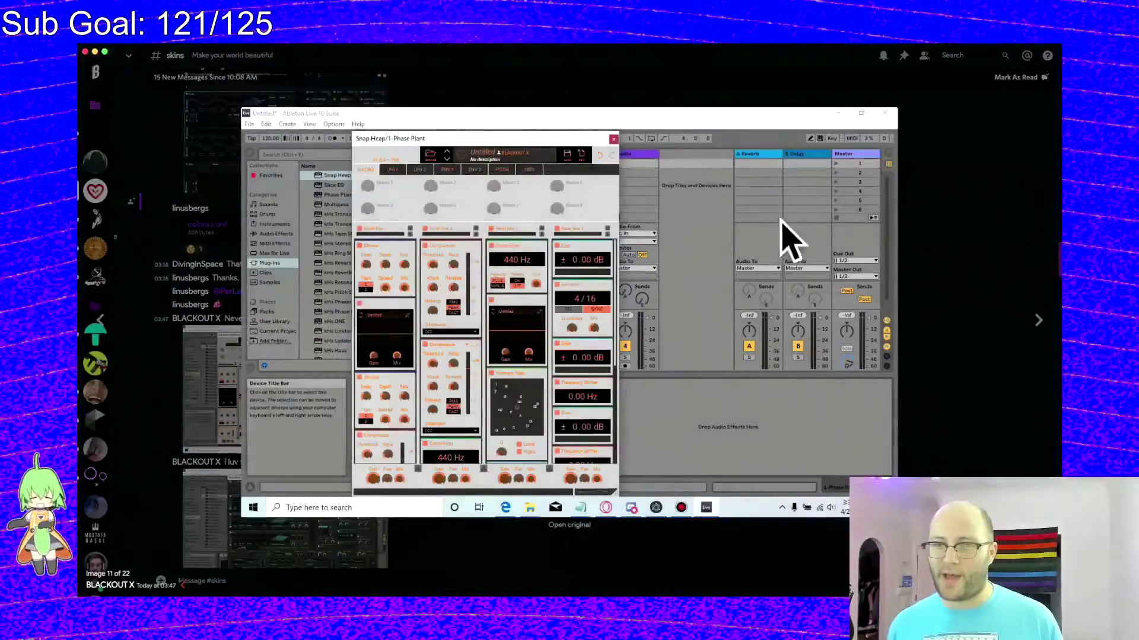
pyautogui.click(914, 267)
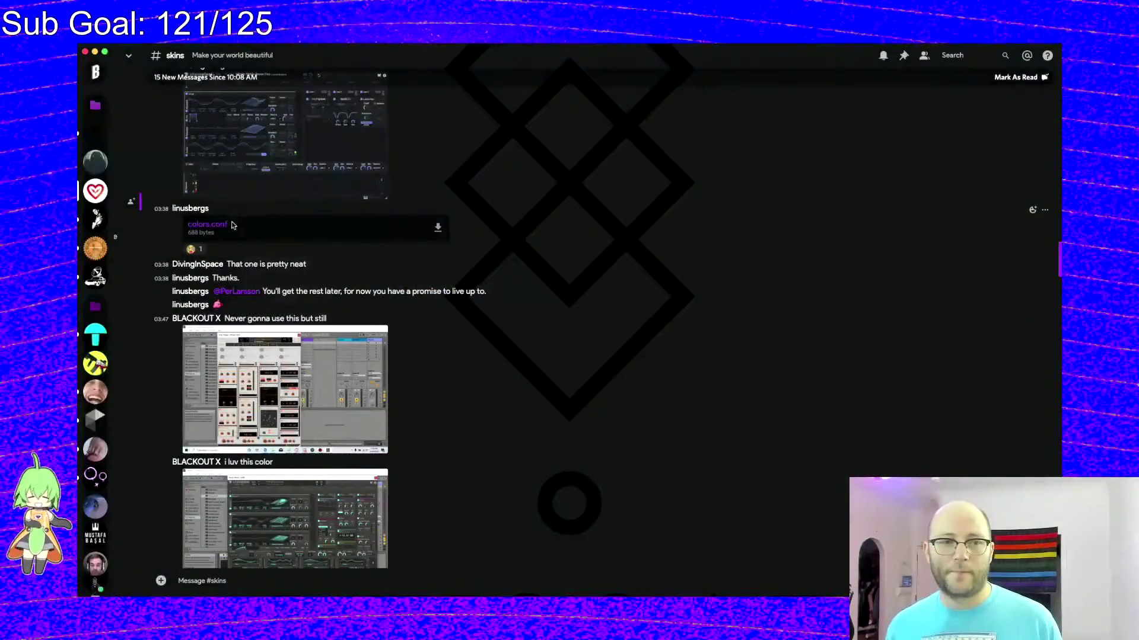
pyautogui.scroll(5, 224, 225)
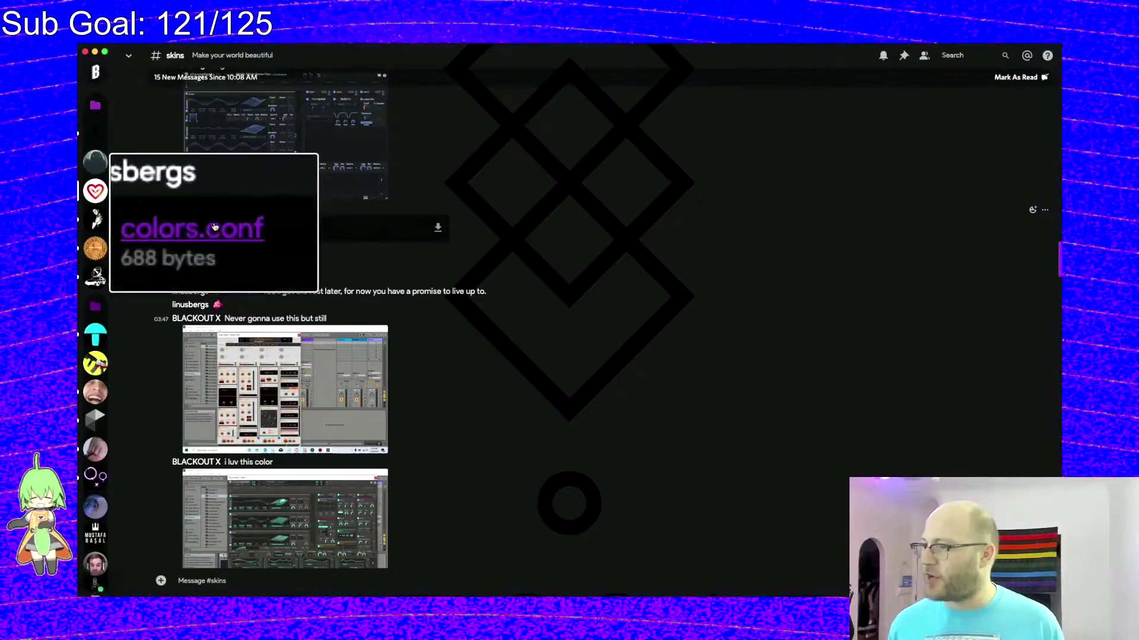
pyautogui.press('alt+super+8')
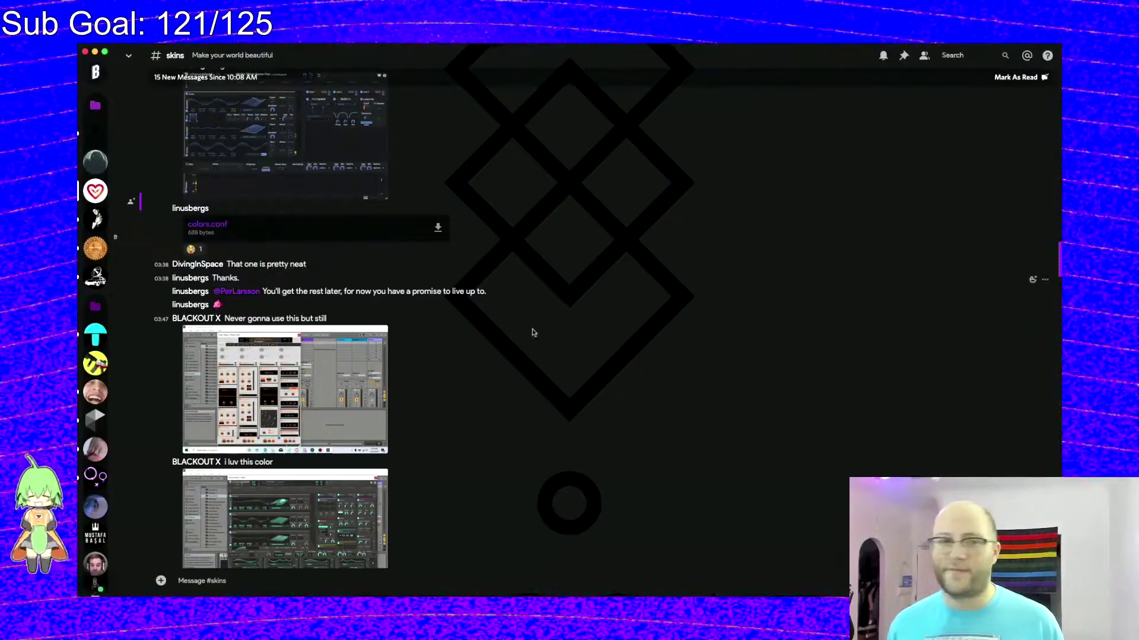
# - Find the post about the tool for creating KHS skins and view its Color Picker screenshot enlarged
pyautogui.click(973, 54)
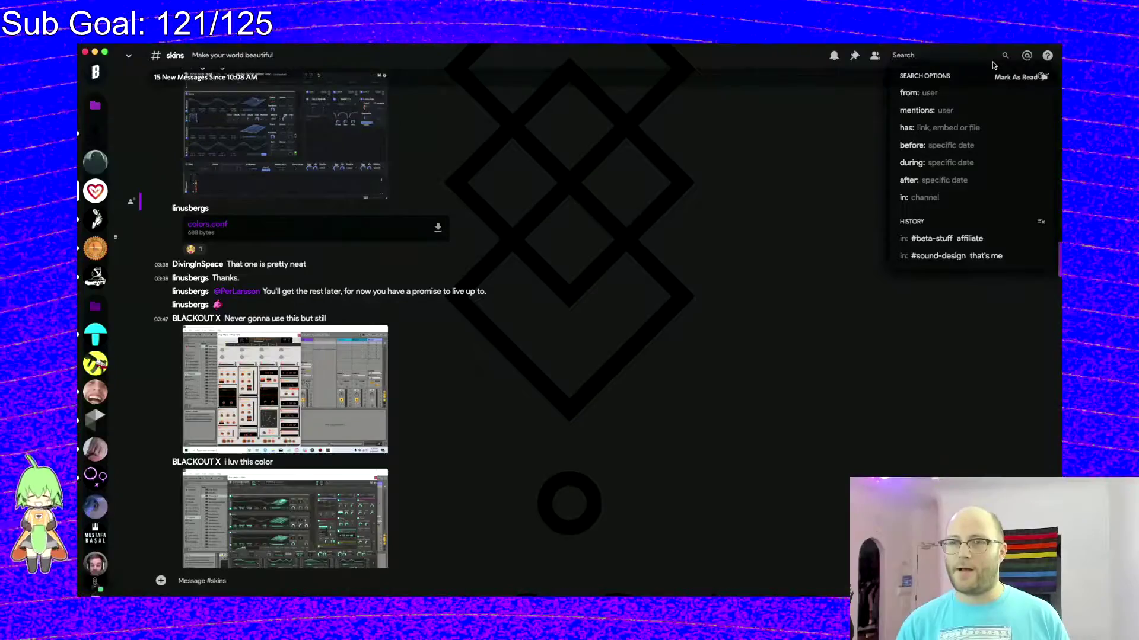
pyautogui.write('colors')
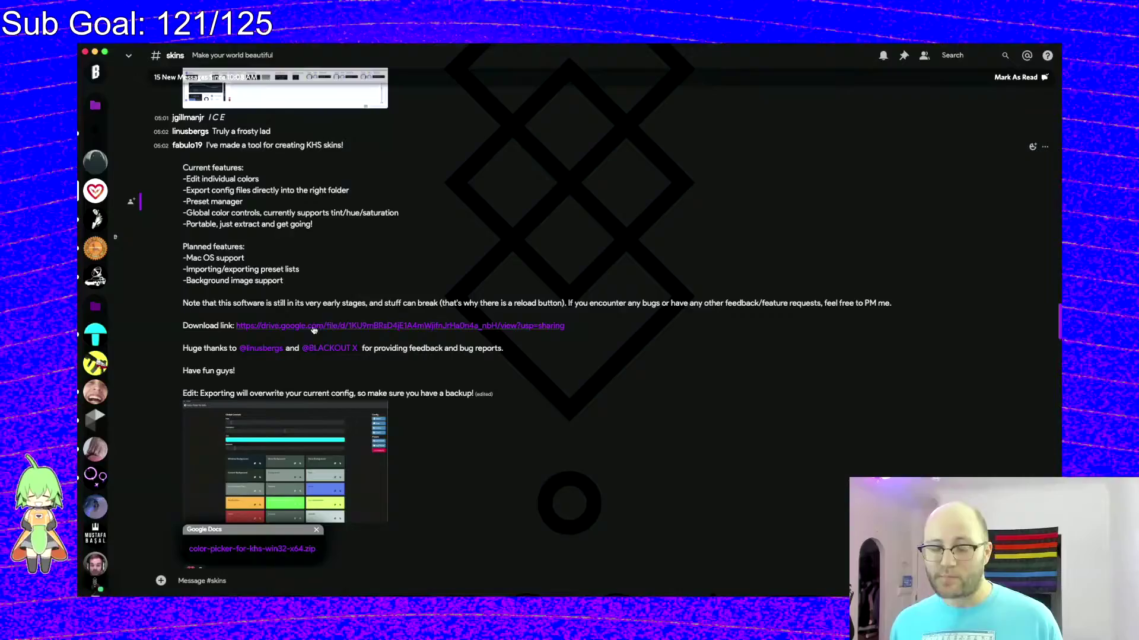
pyautogui.scroll(-1, 316, 327)
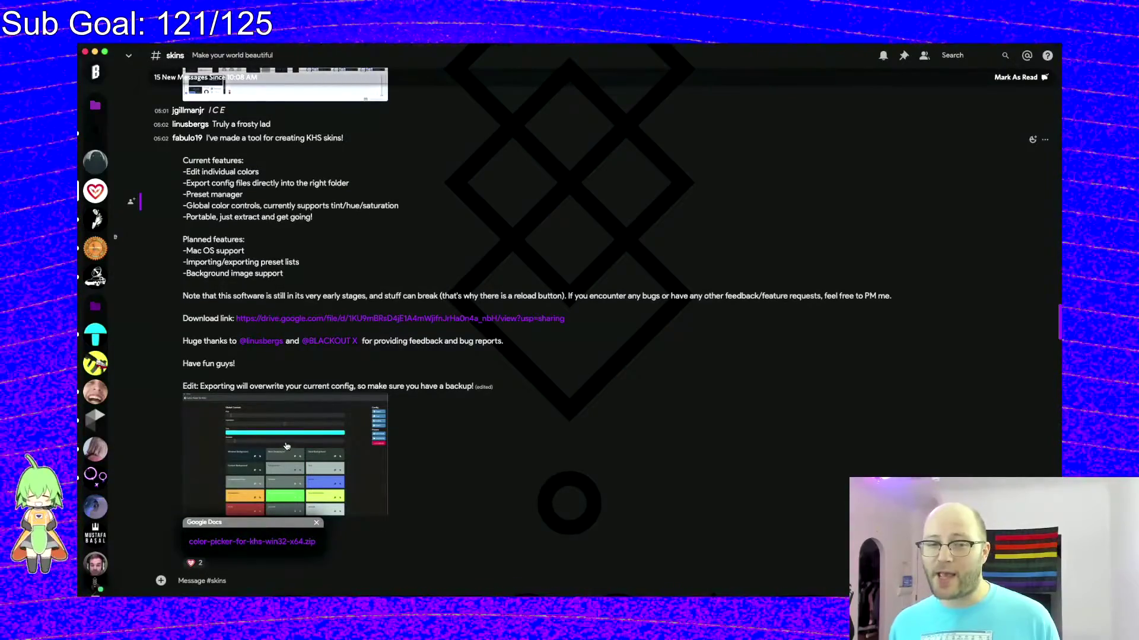
pyautogui.click(296, 443)
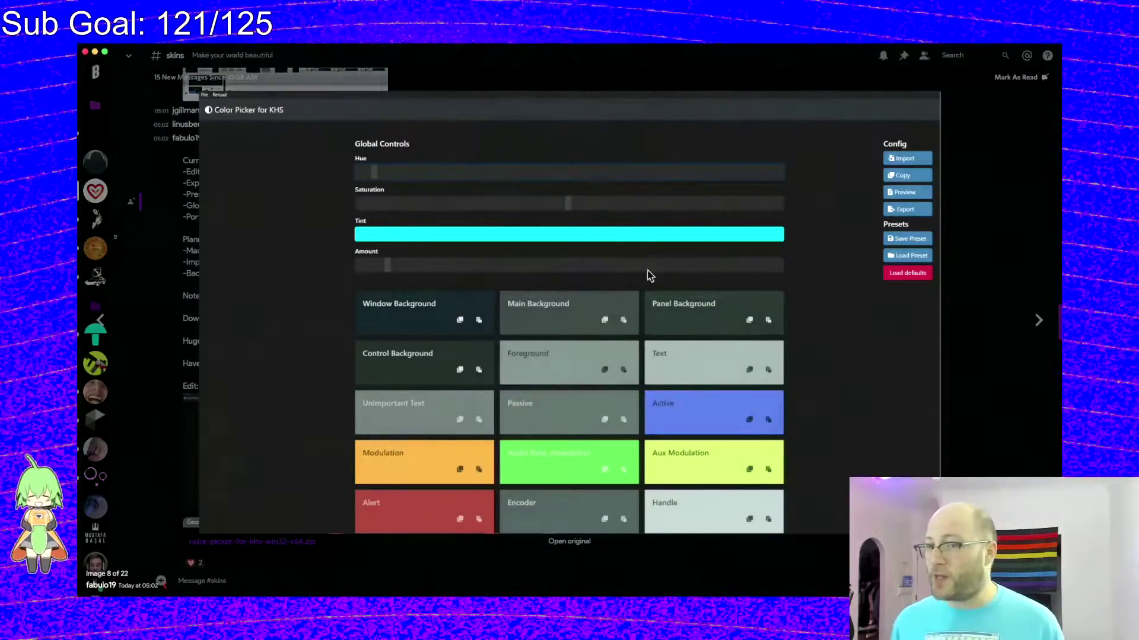
pyautogui.click(1010, 182)
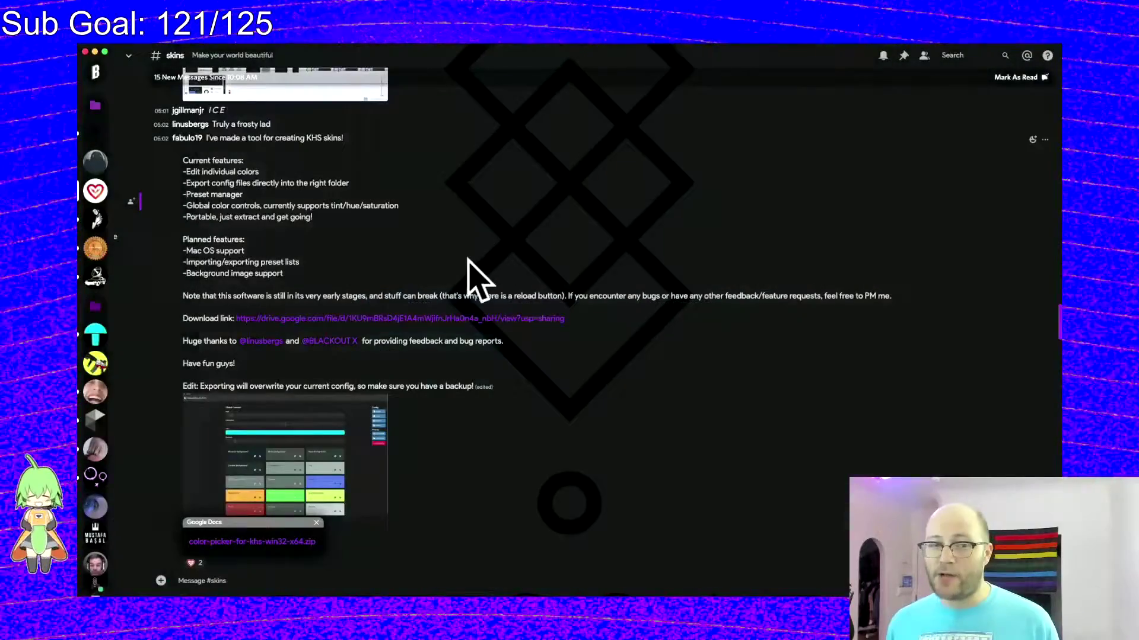
# - Check the skin tool post in the channel's pinned messages and view the Color Picker for KHS screenshot again
pyautogui.click(905, 56)
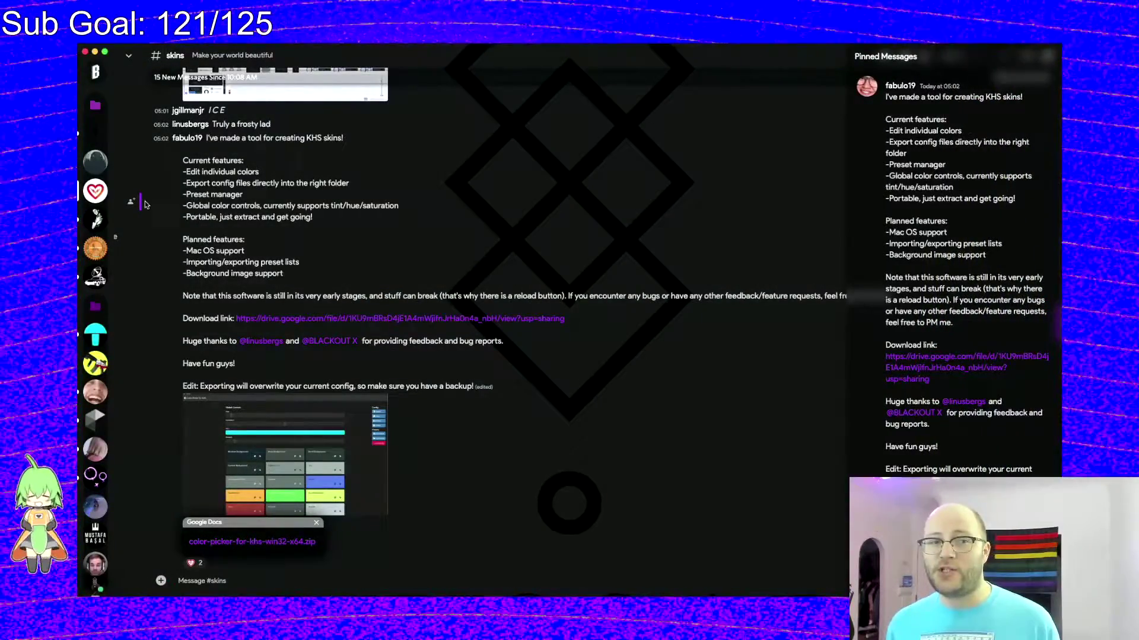
pyautogui.moveTo(132, 204)
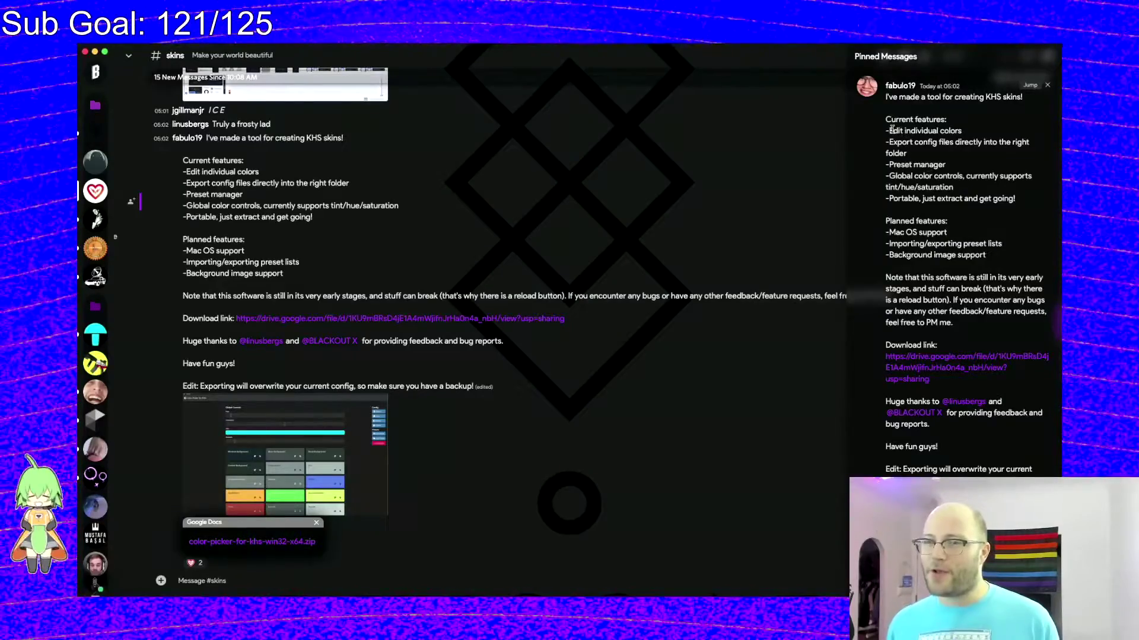
pyautogui.click(593, 478)
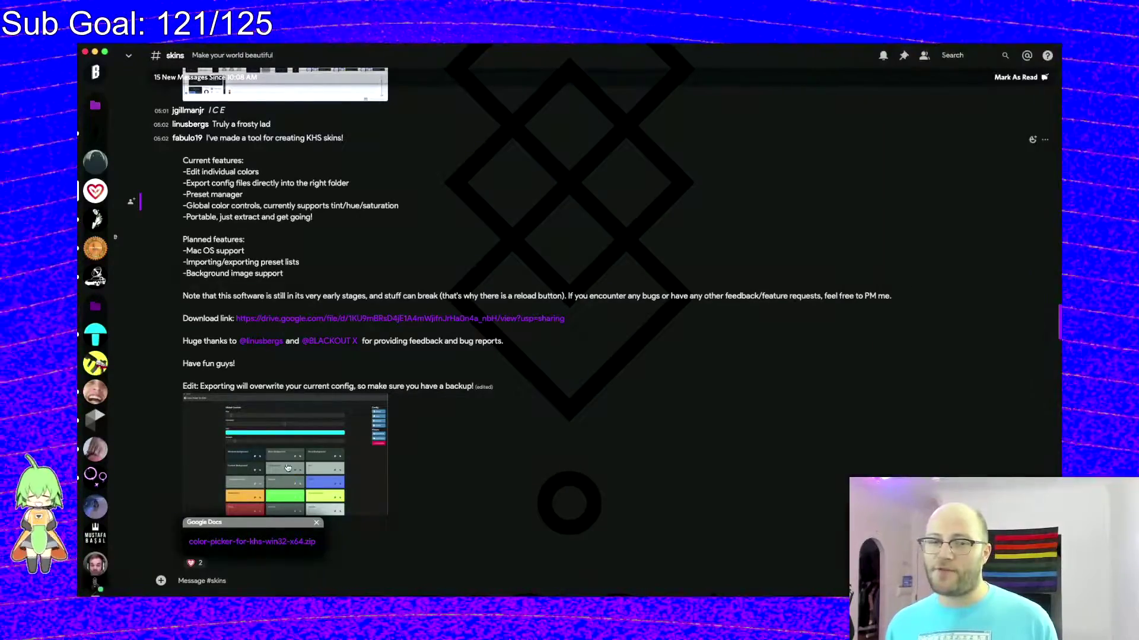
pyautogui.click(286, 468)
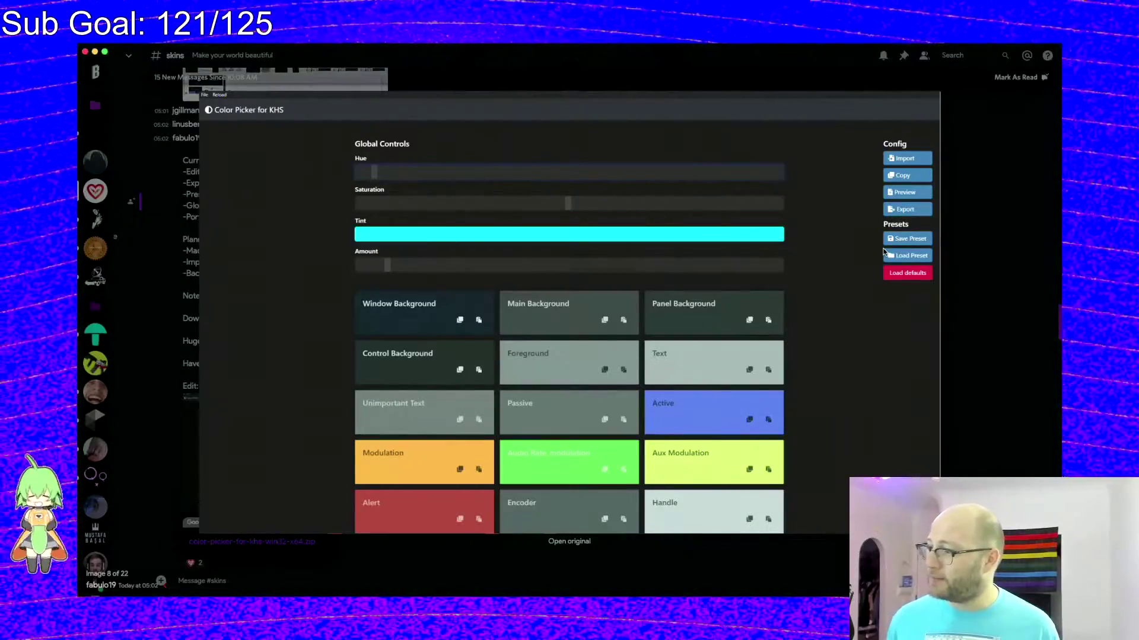
pyautogui.press('Escape')
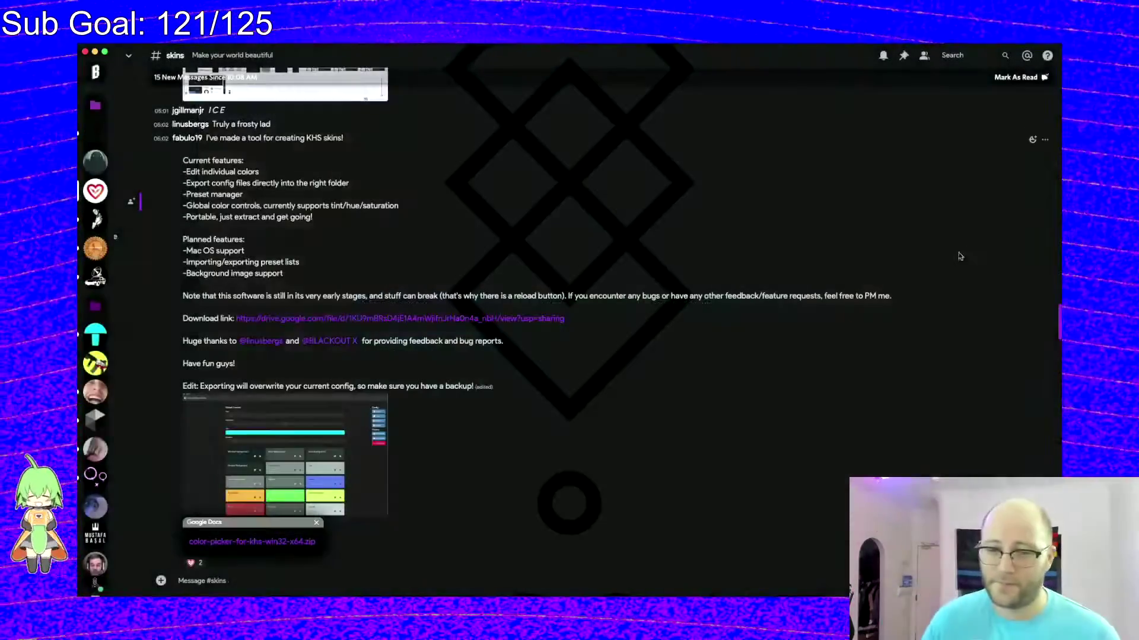
pyautogui.scroll(-1, 717, 276)
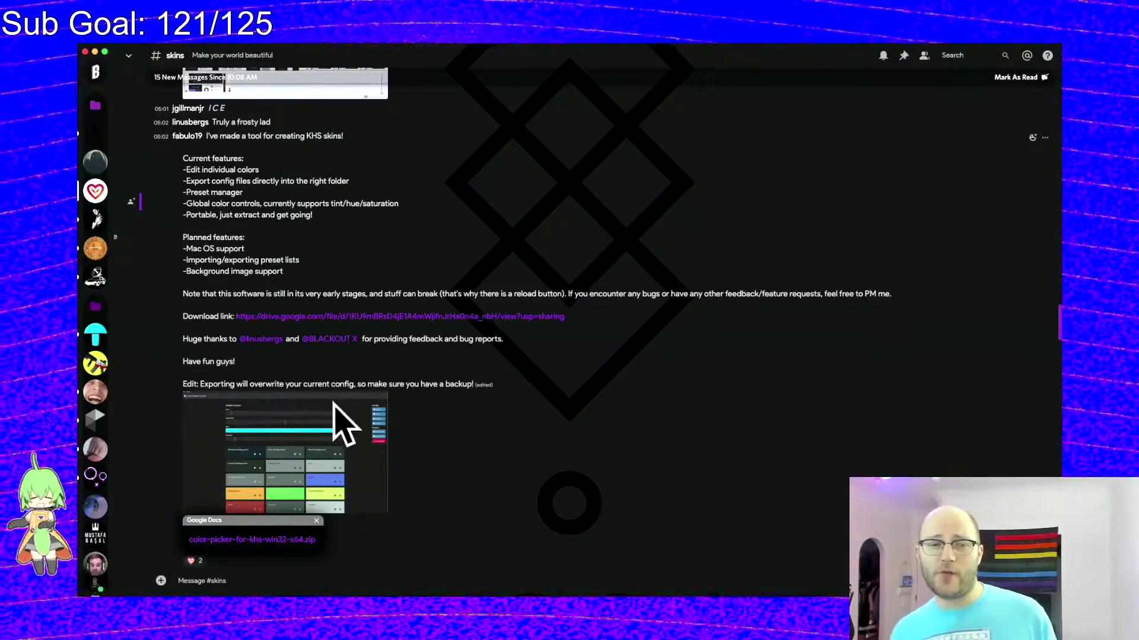
# - Switch back to colors.conf and replace the window_background value with the original one, 1e222a
pyautogui.hotkey('ctrl', 'Left')
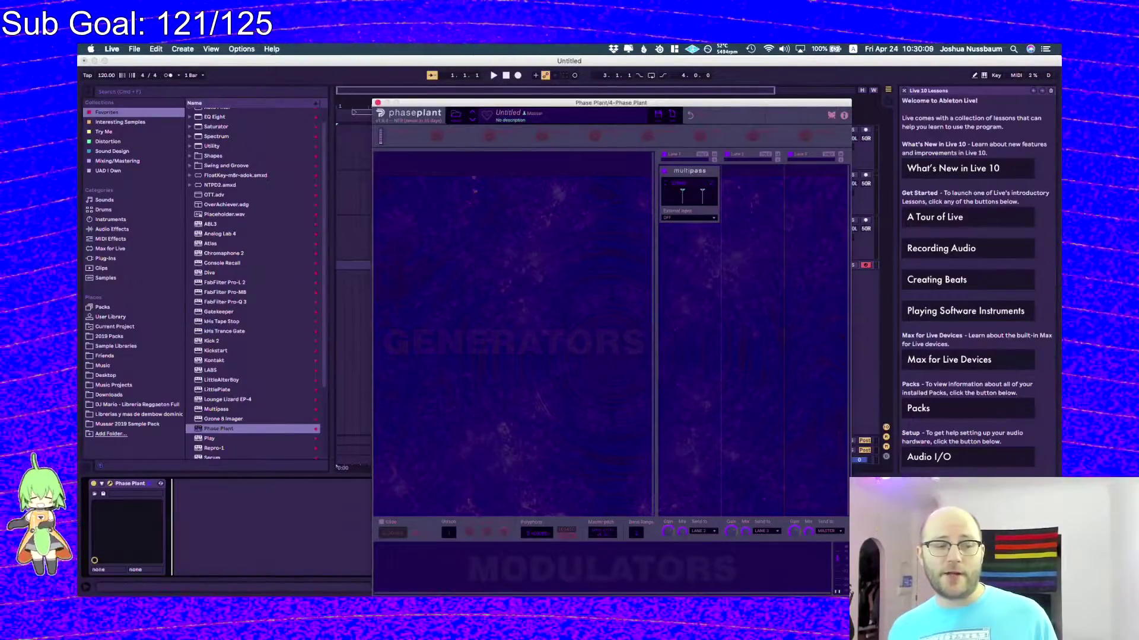
pyautogui.press('super+Tab')
pyautogui.doubleClick(582, 326)
pyautogui.press('super+c')
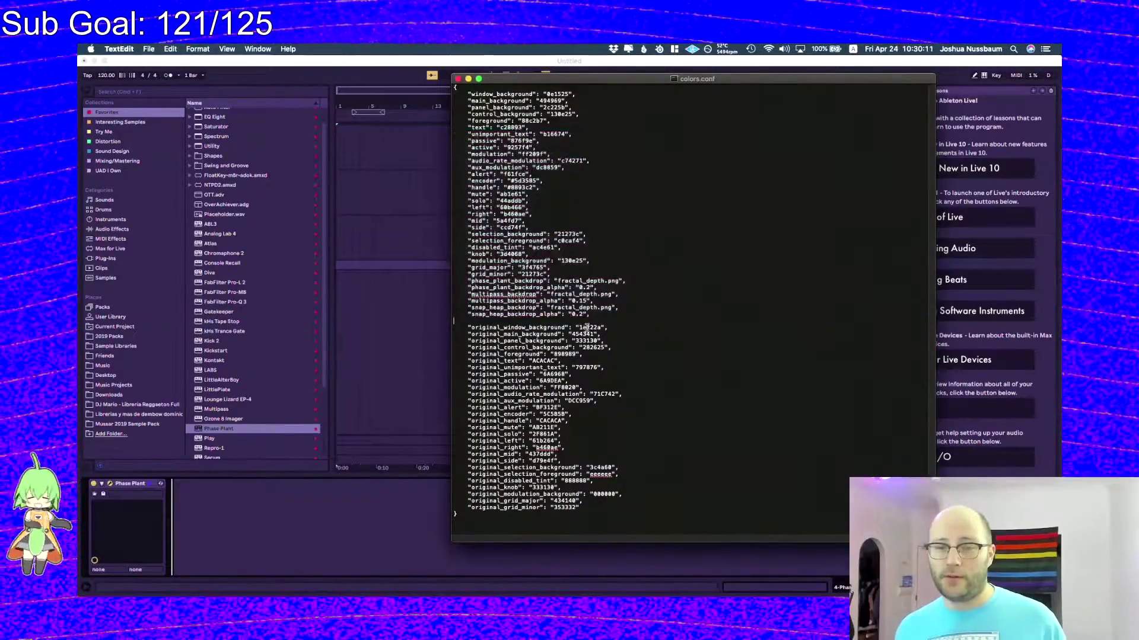
pyautogui.doubleClick(558, 90)
pyautogui.press('super+v')
pyautogui.press('super+z')
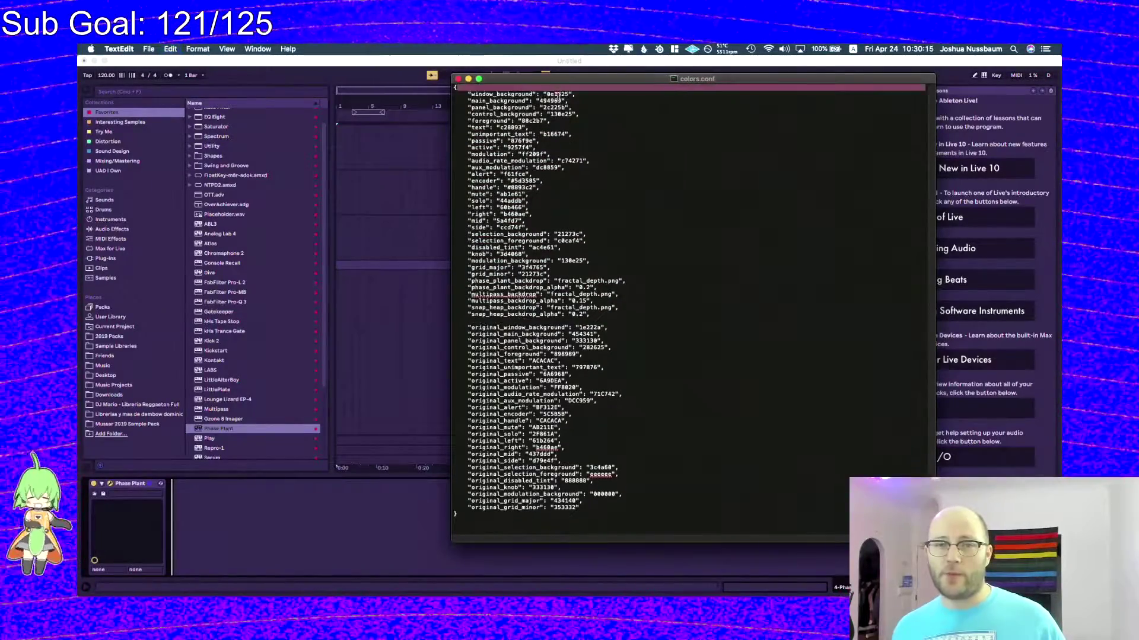
pyautogui.doubleClick(557, 94)
pyautogui.press('super+v')
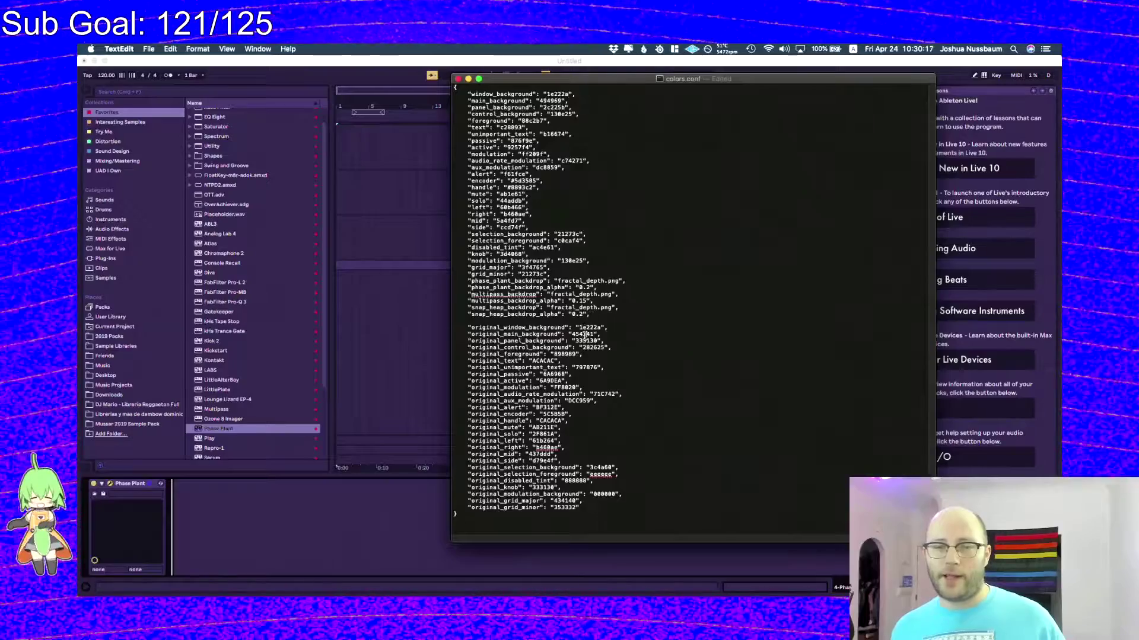
# - Copy the original values into the active entries: main_background 454341 and panel_background 333130
pyautogui.doubleClick(582, 334)
pyautogui.press('super+c')
pyautogui.doubleClick(552, 100)
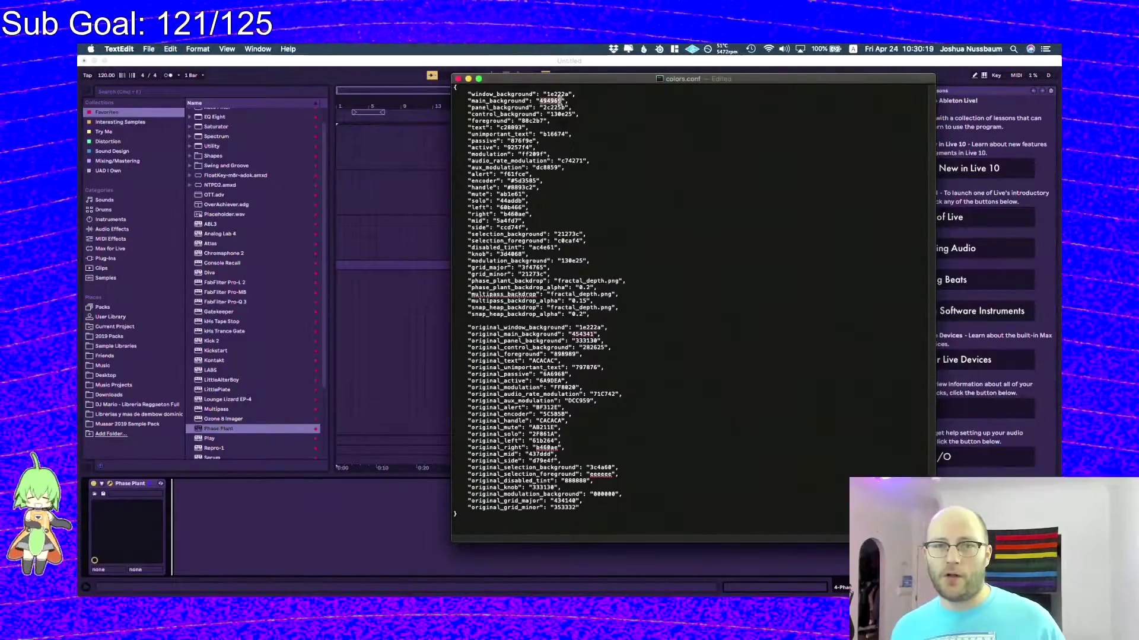
pyautogui.press('super+v')
pyautogui.doubleClick(590, 341)
pyautogui.press('super+c')
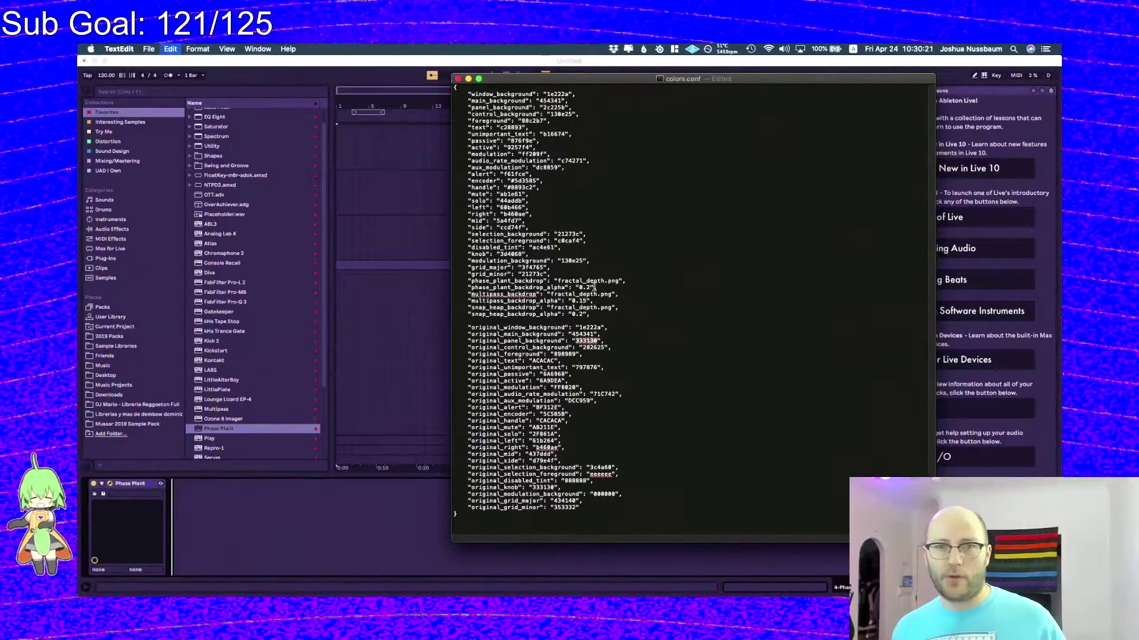
pyautogui.click(558, 108)
pyautogui.press('super+v')
# - Undo the background color replacements in colors.conf
pyautogui.press('super+z')
pyautogui.press('super+z')
pyautogui.press('super+z')
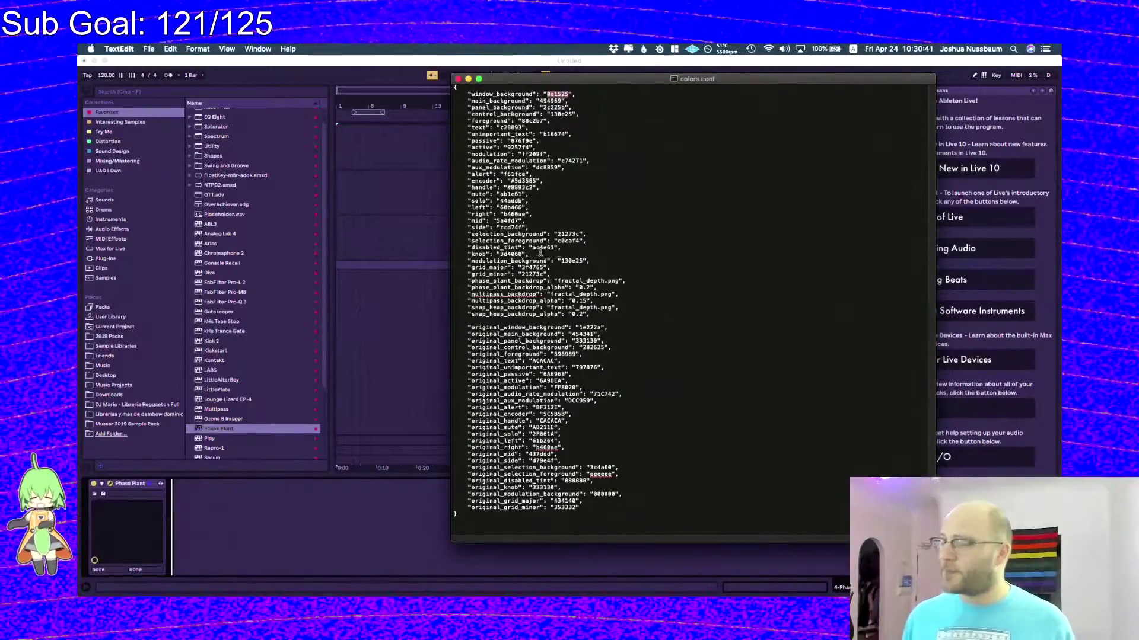
# - Close colors.conf, return to Ableton Live, and move the Phase Plant window up over the arrangement
pyautogui.press('super+w')
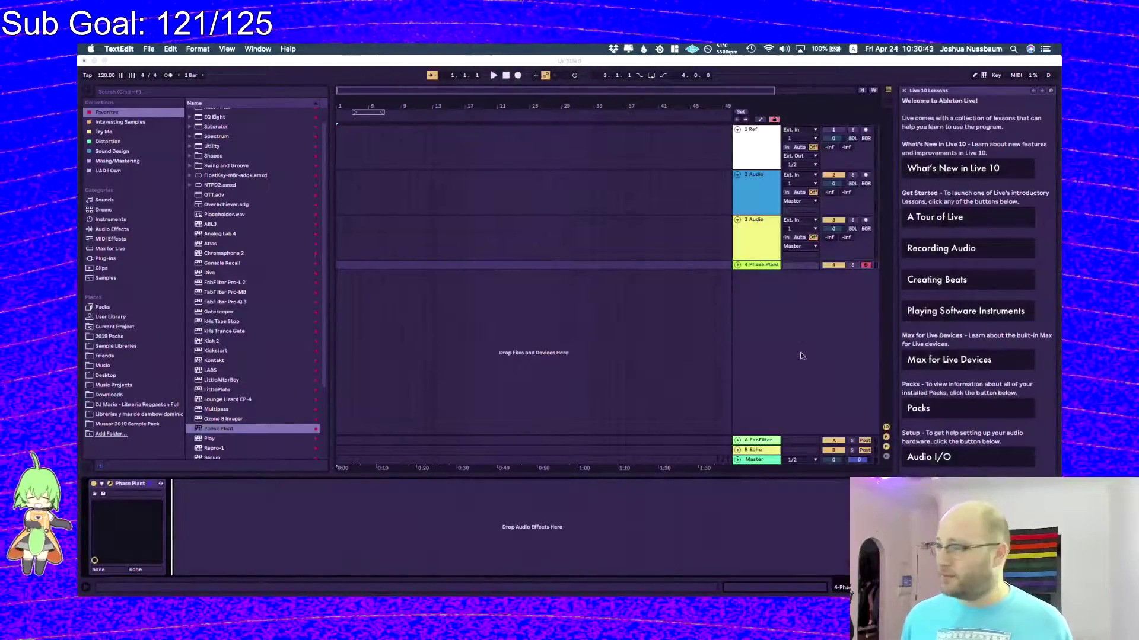
pyautogui.click(770, 273)
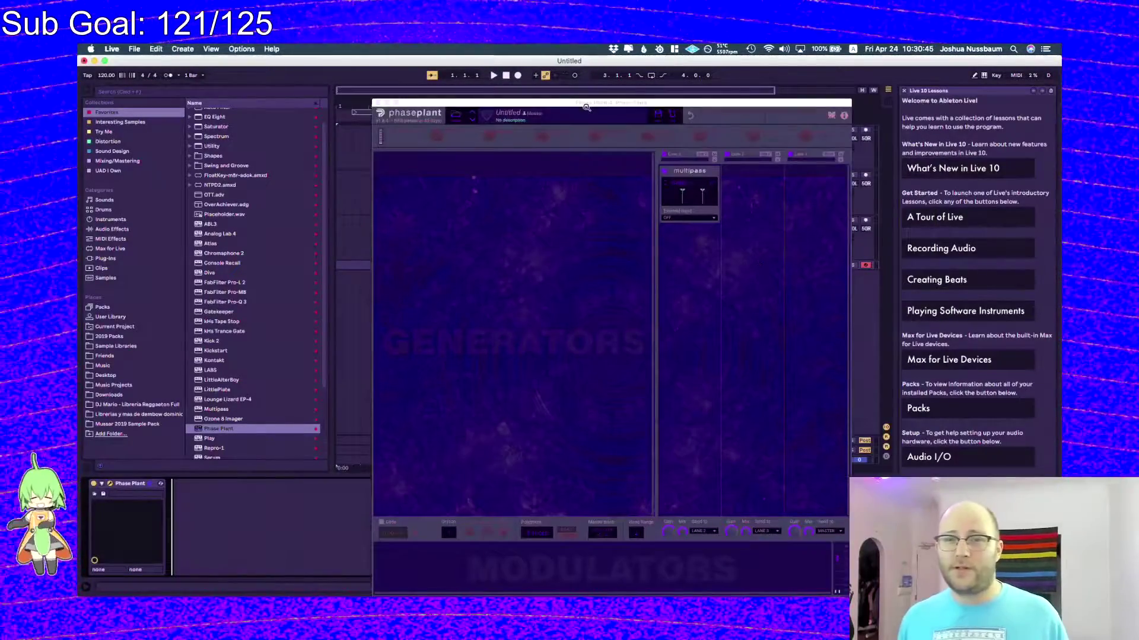
pyautogui.moveTo(591, 102); pyautogui.dragTo(399, 47)
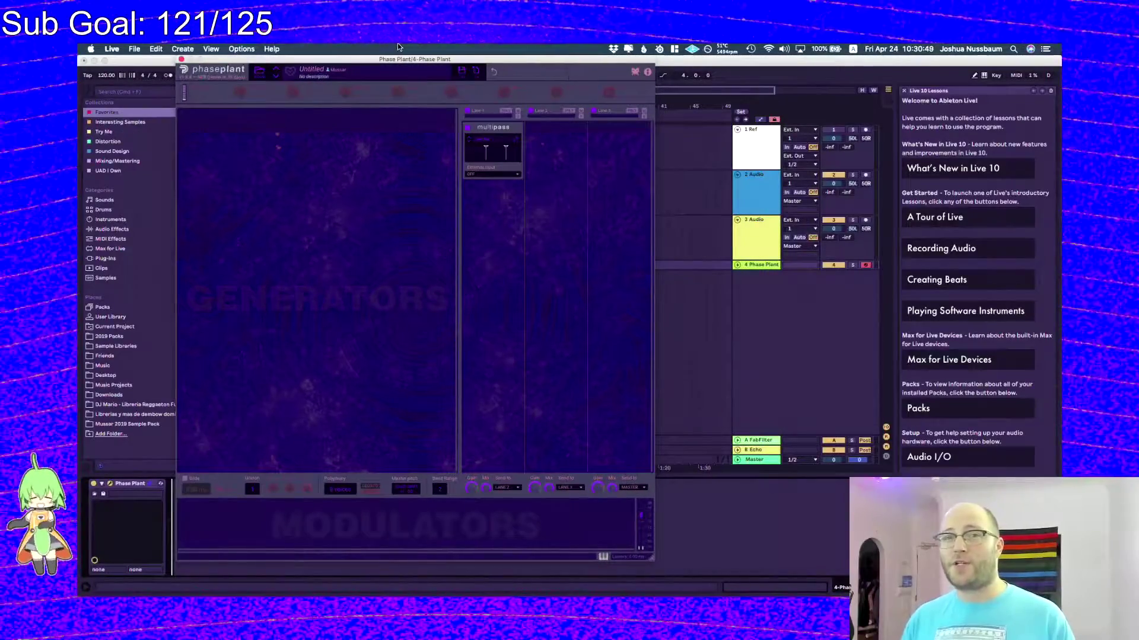